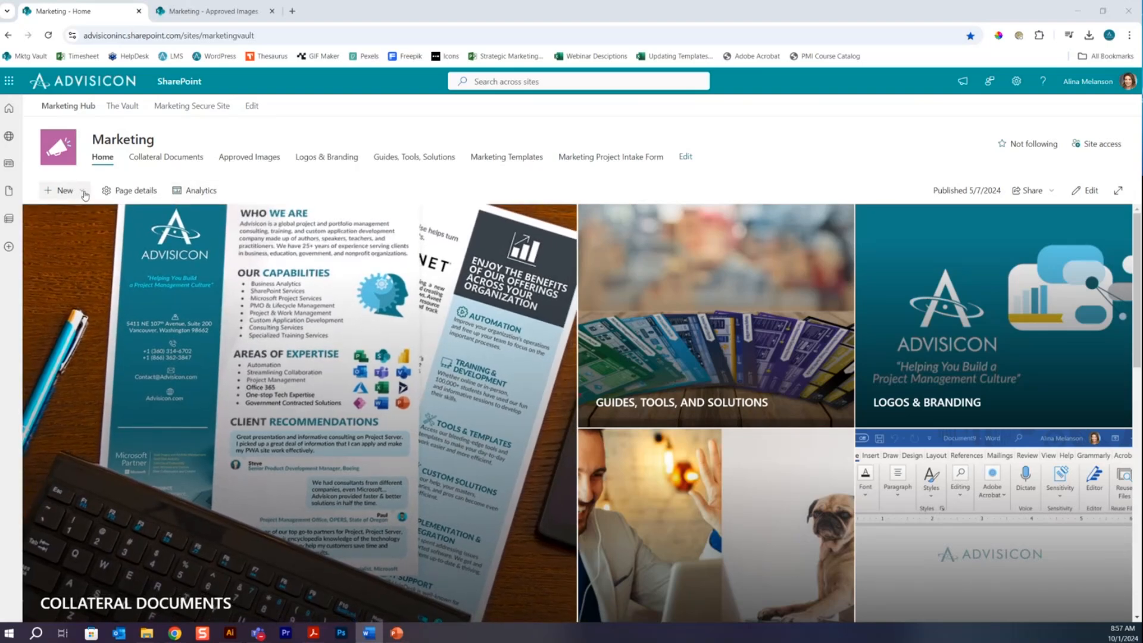
# Create a new site page from the Training template as a private draft, after previewing the Recap template
pyautogui.click(83, 191)
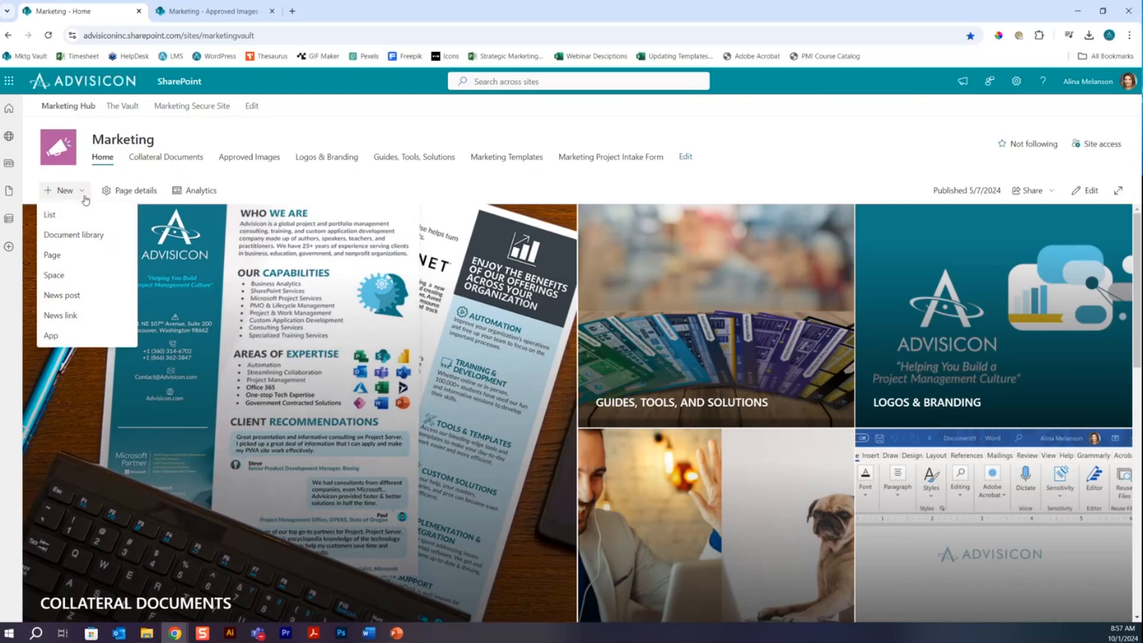
pyautogui.click(58, 256)
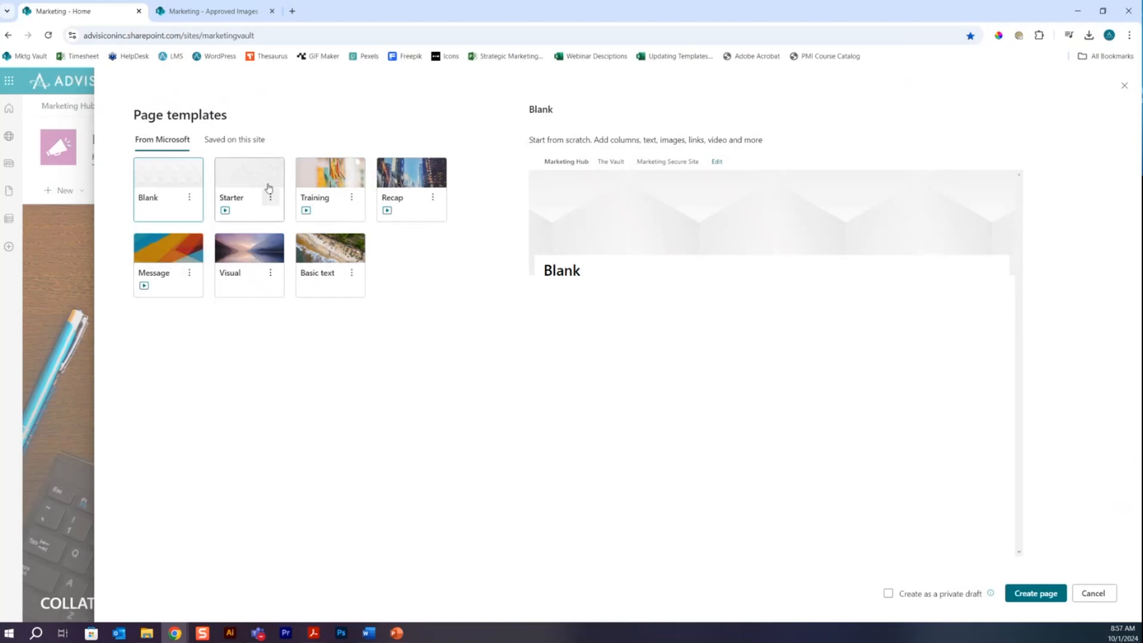
pyautogui.click(333, 183)
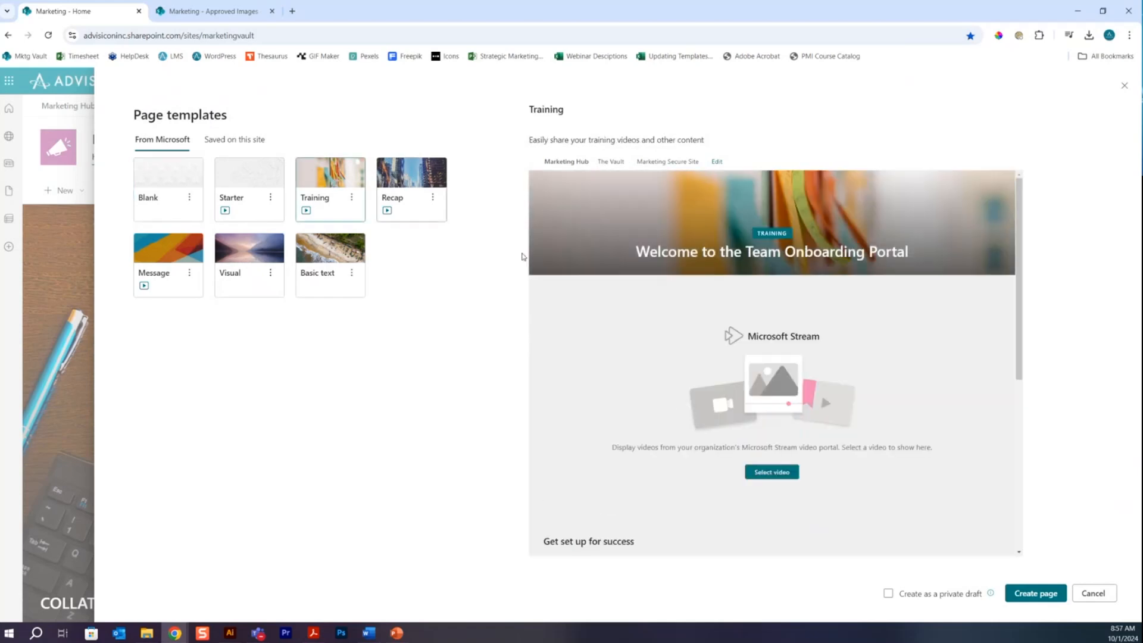
pyautogui.click(405, 192)
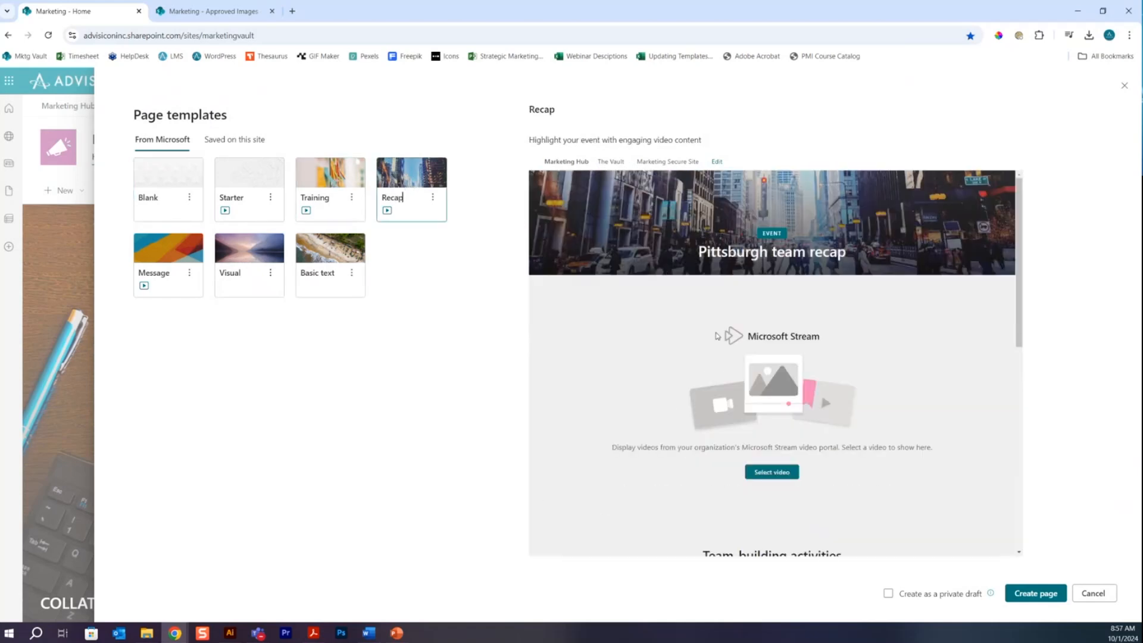
pyautogui.scroll(-4, 714, 336)
pyautogui.scroll(-3, 701, 374)
pyautogui.scroll(7, 705, 393)
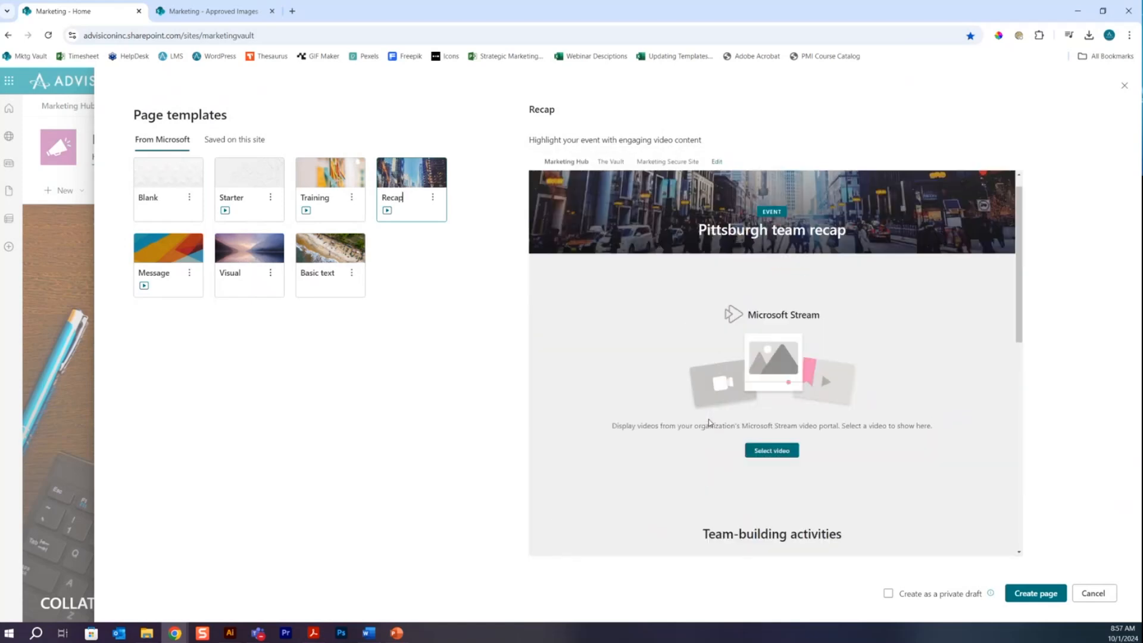
pyautogui.click(319, 188)
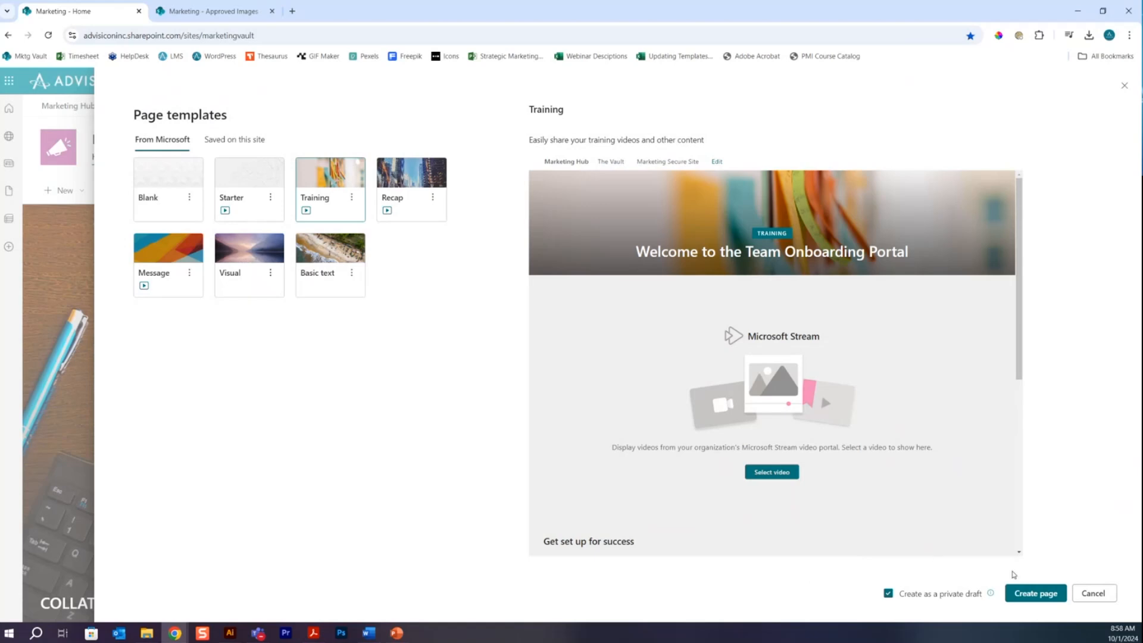
pyautogui.click(1036, 594)
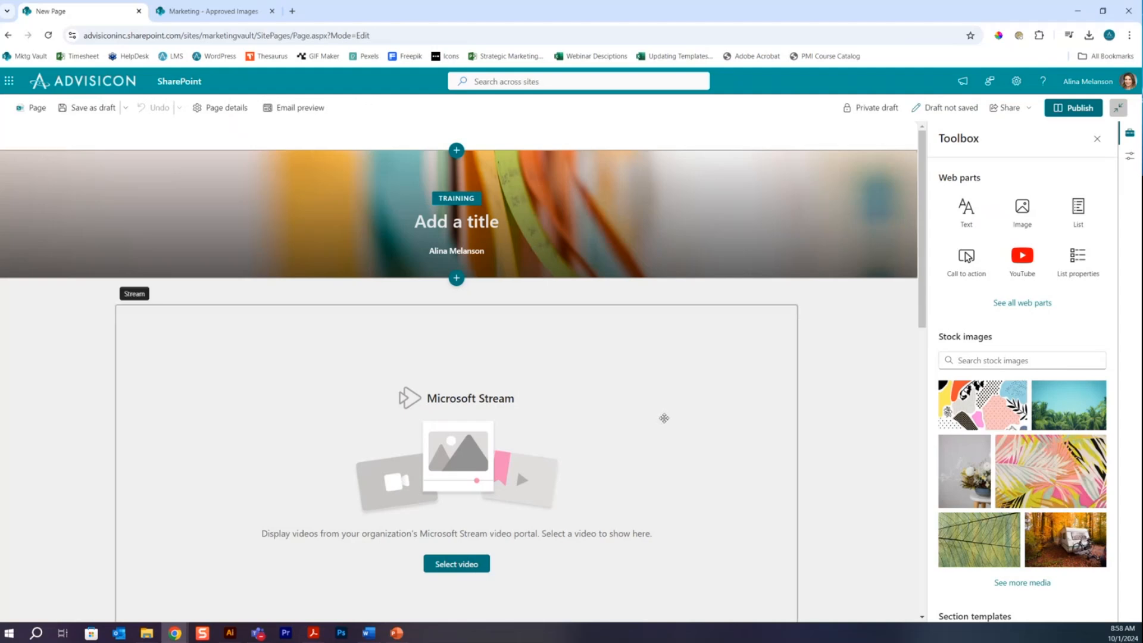
# Title the page "Welcome to Advisicon" and remove the author from the banner
pyautogui.scroll(-10, 663, 416)
pyautogui.scroll(12, 645, 502)
pyautogui.click(470, 221)
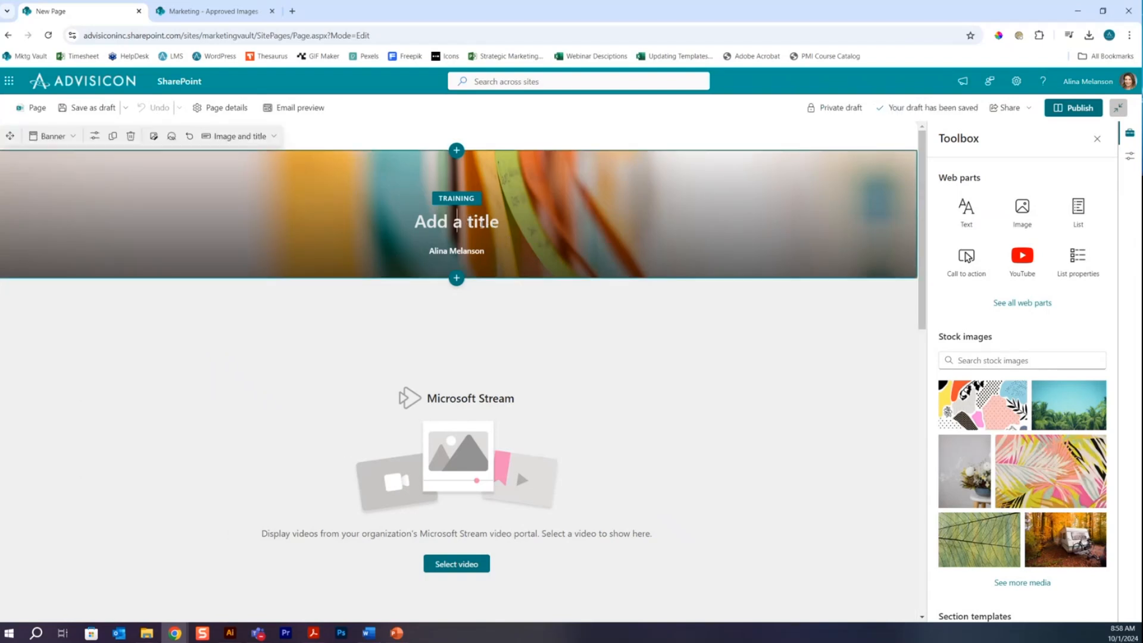
pyautogui.write('Welcome ')
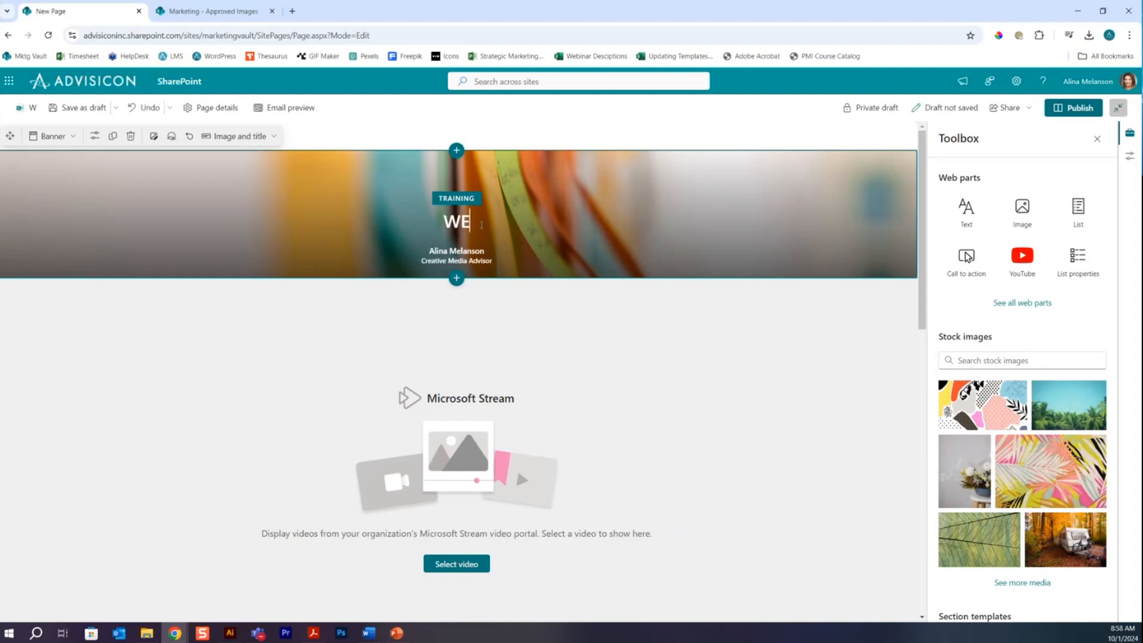
pyautogui.write('to Advisicon')
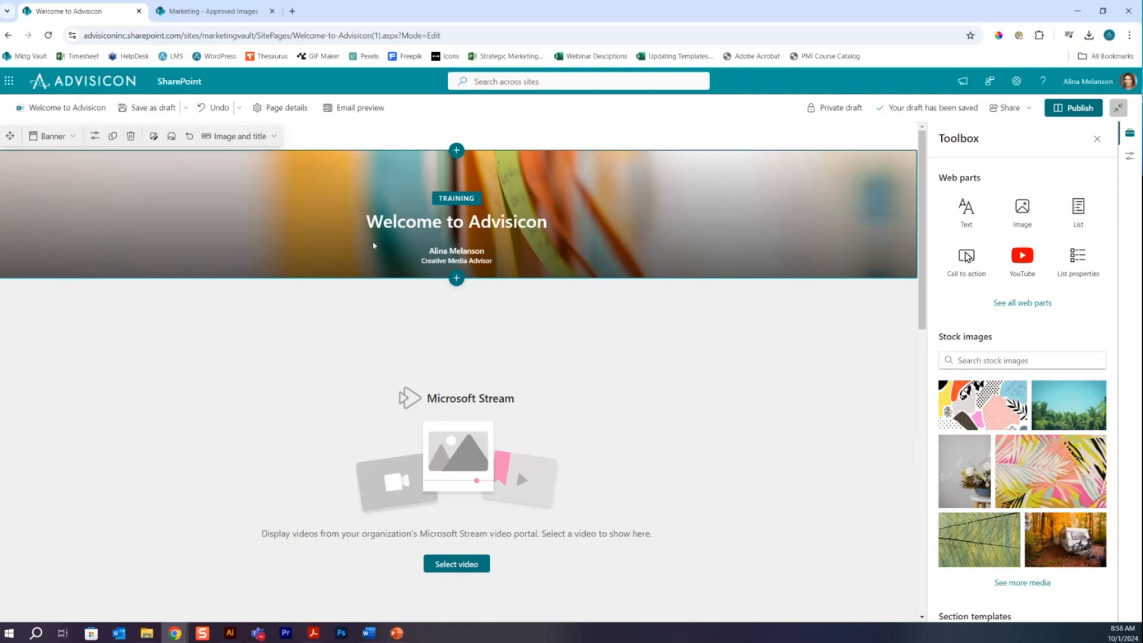
pyautogui.moveTo(455, 259)
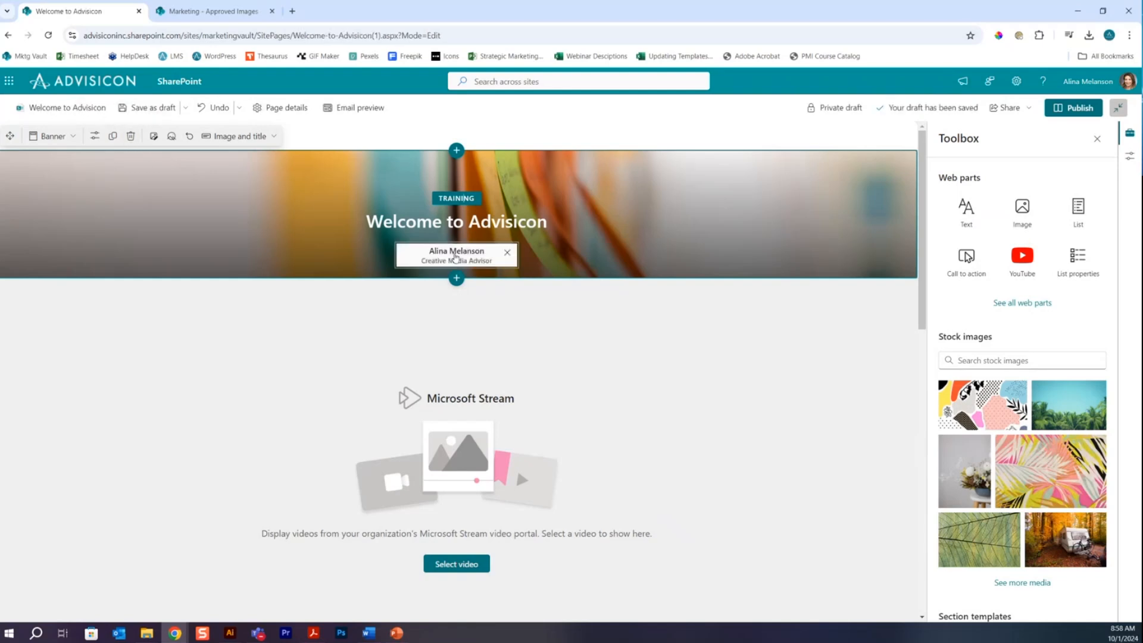
pyautogui.click(507, 254)
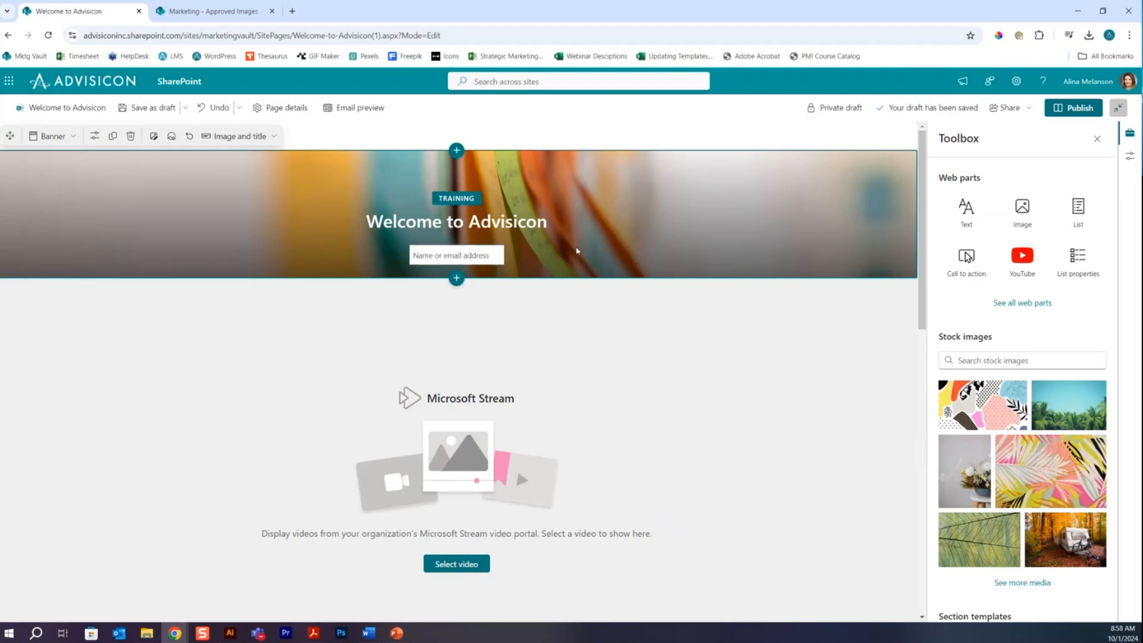
# Try the Fade and Plain layouts on the banner before returning it to Image and title
pyautogui.click(71, 137)
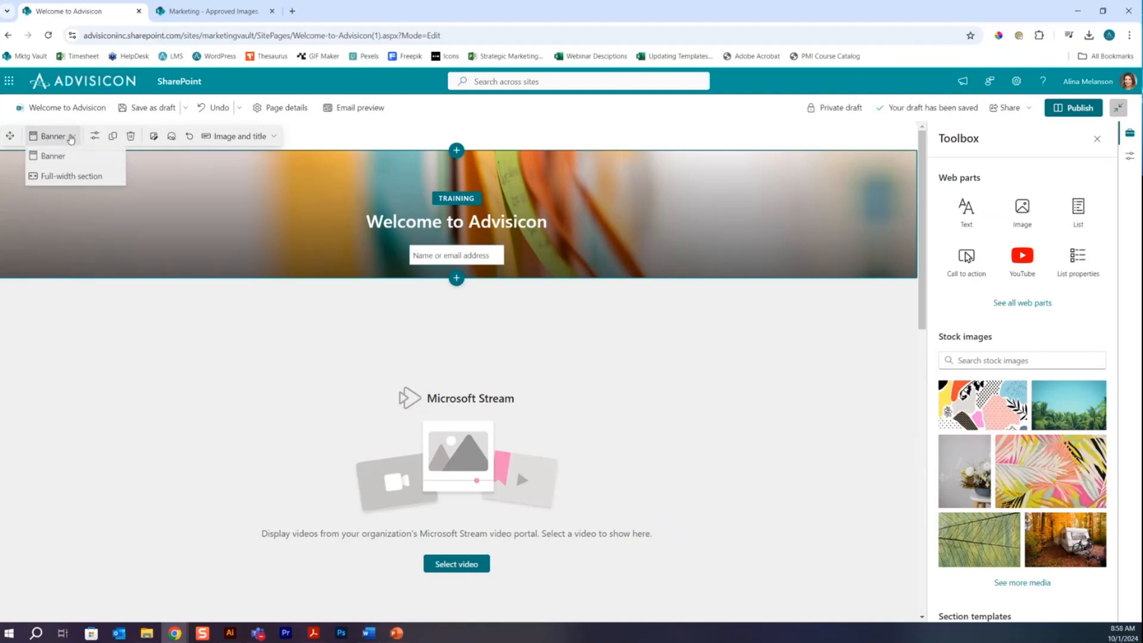
pyautogui.click(71, 177)
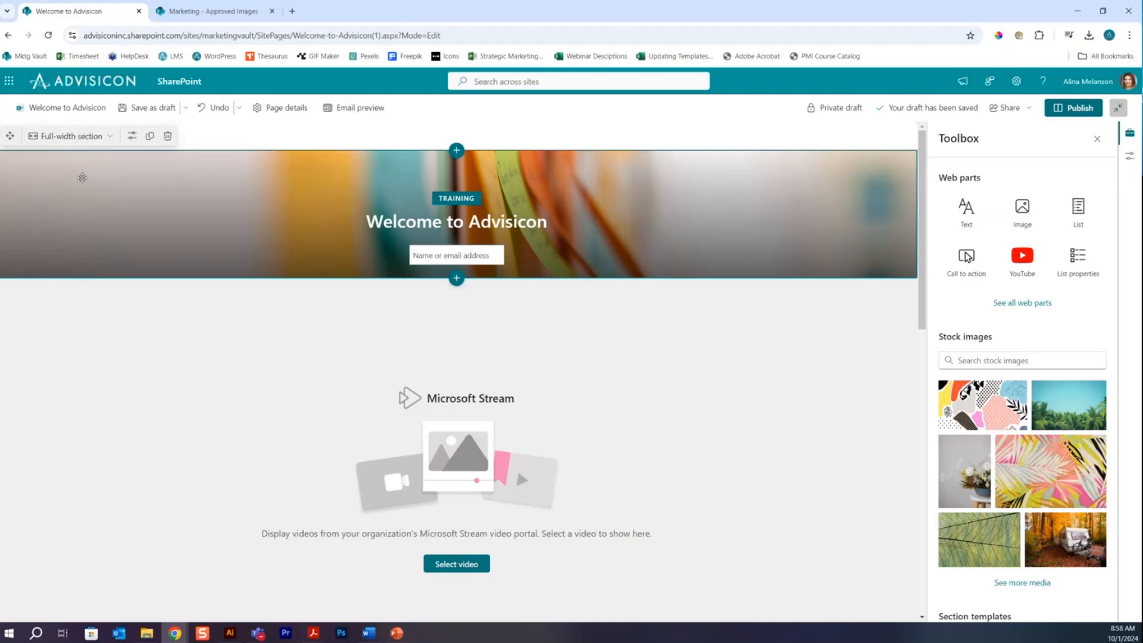
pyautogui.click(238, 136)
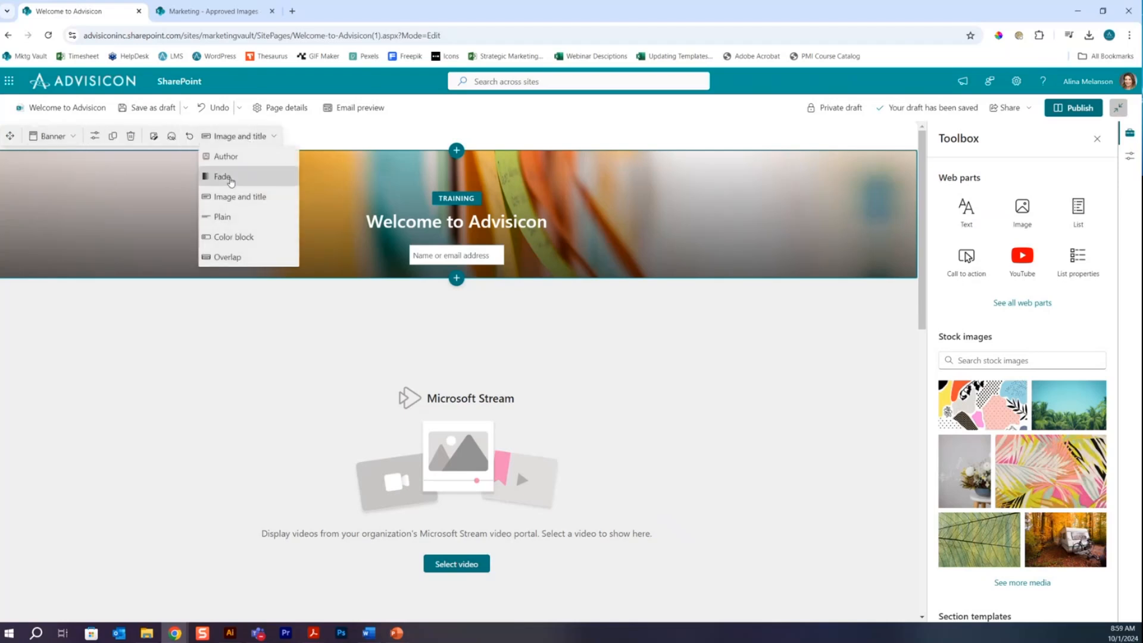
pyautogui.click(235, 177)
pyautogui.click(222, 136)
pyautogui.click(231, 201)
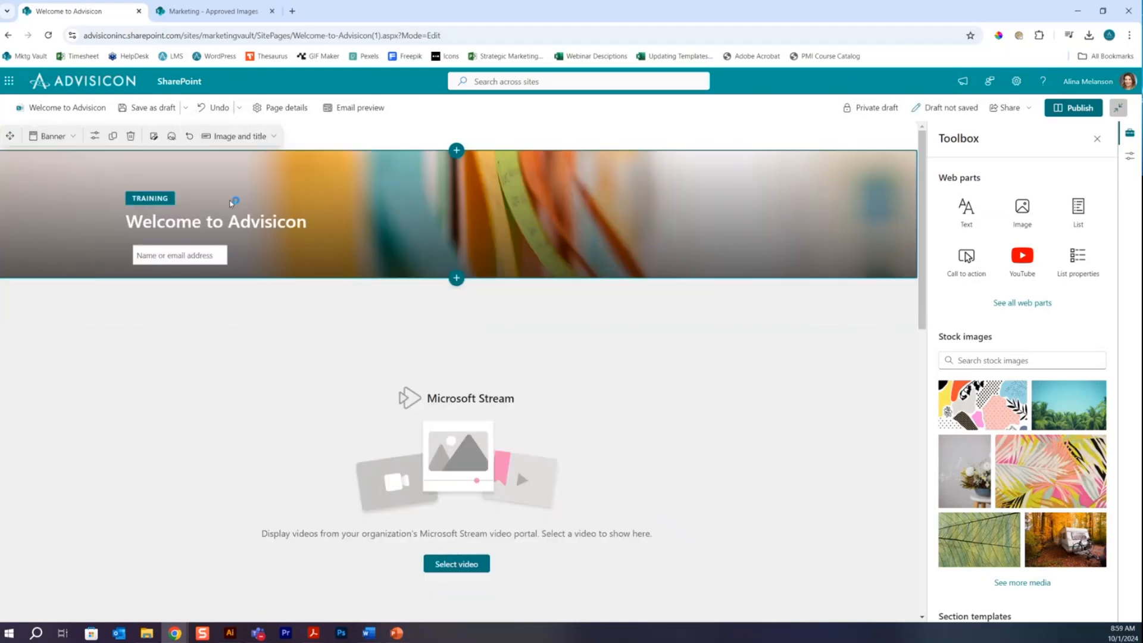
pyautogui.click(241, 136)
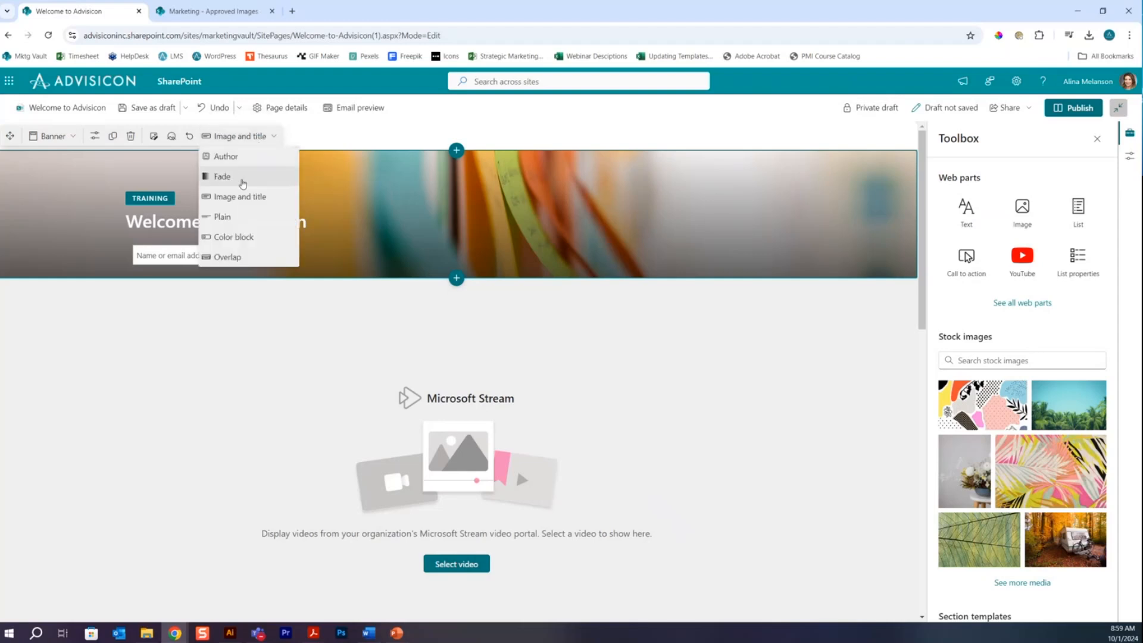
pyautogui.click(238, 218)
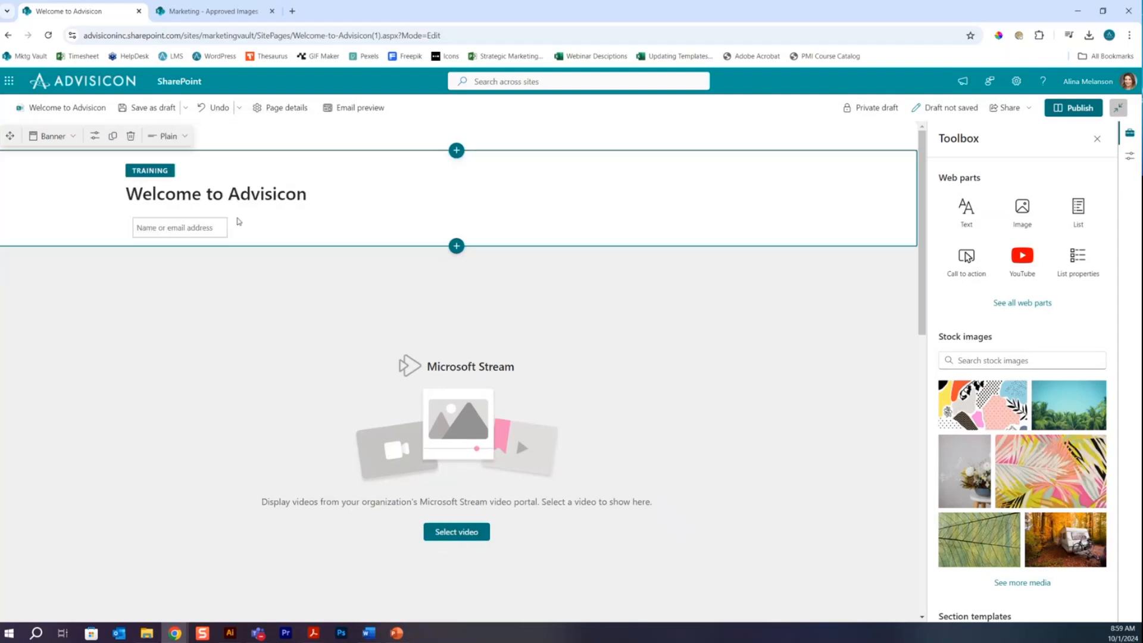
pyautogui.click(172, 136)
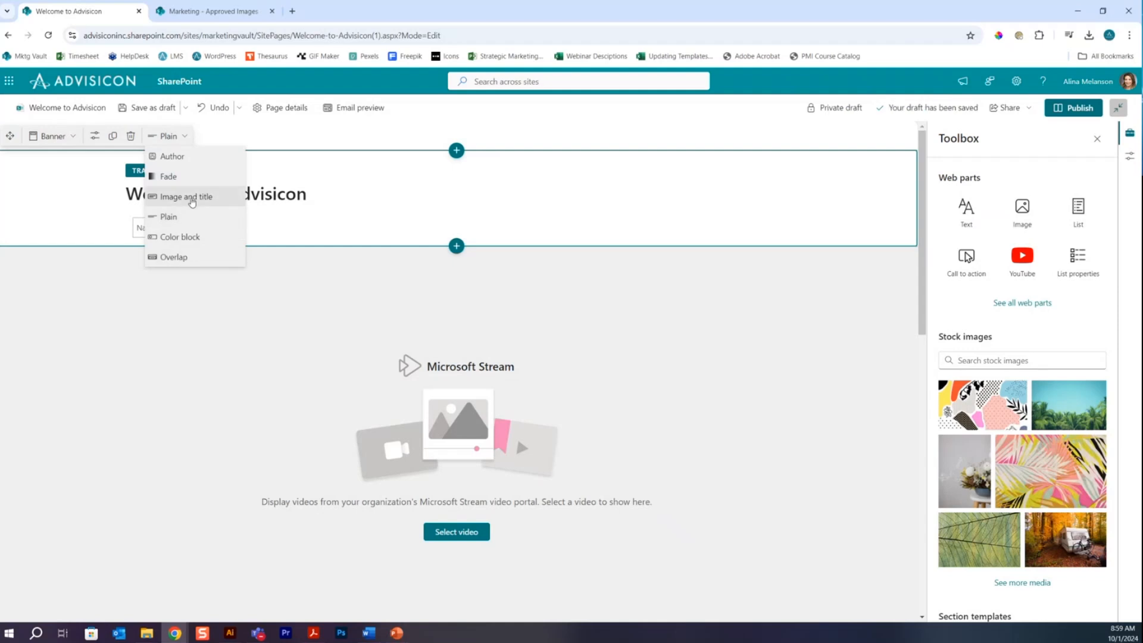
pyautogui.click(186, 197)
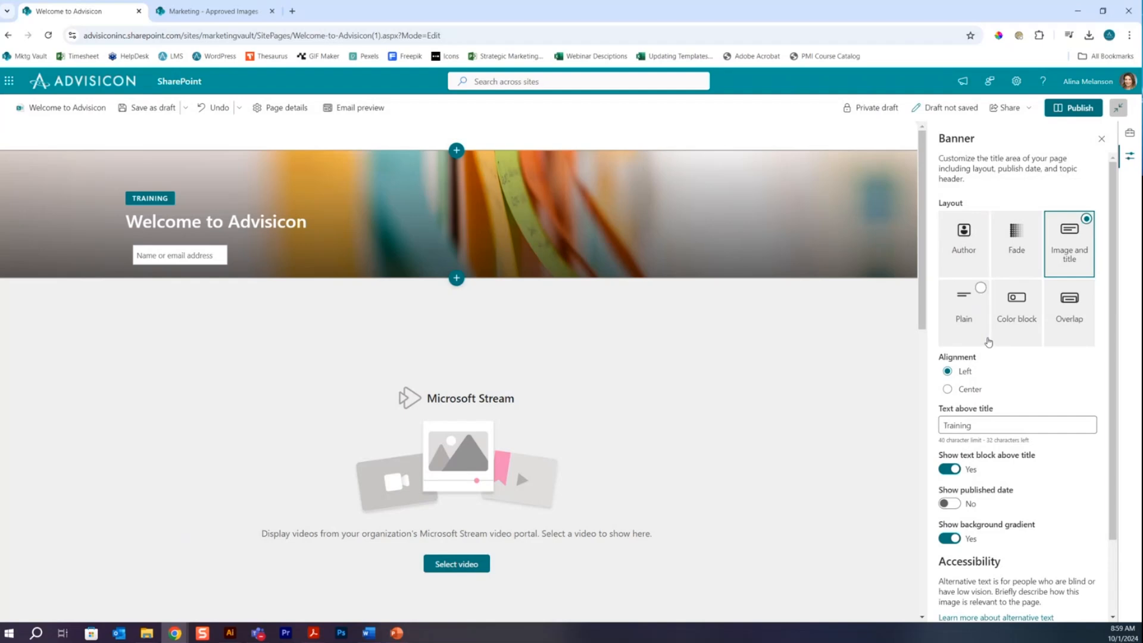
# Set the banner alignment to Center and change the text above the title to "orientation"
pyautogui.click(948, 390)
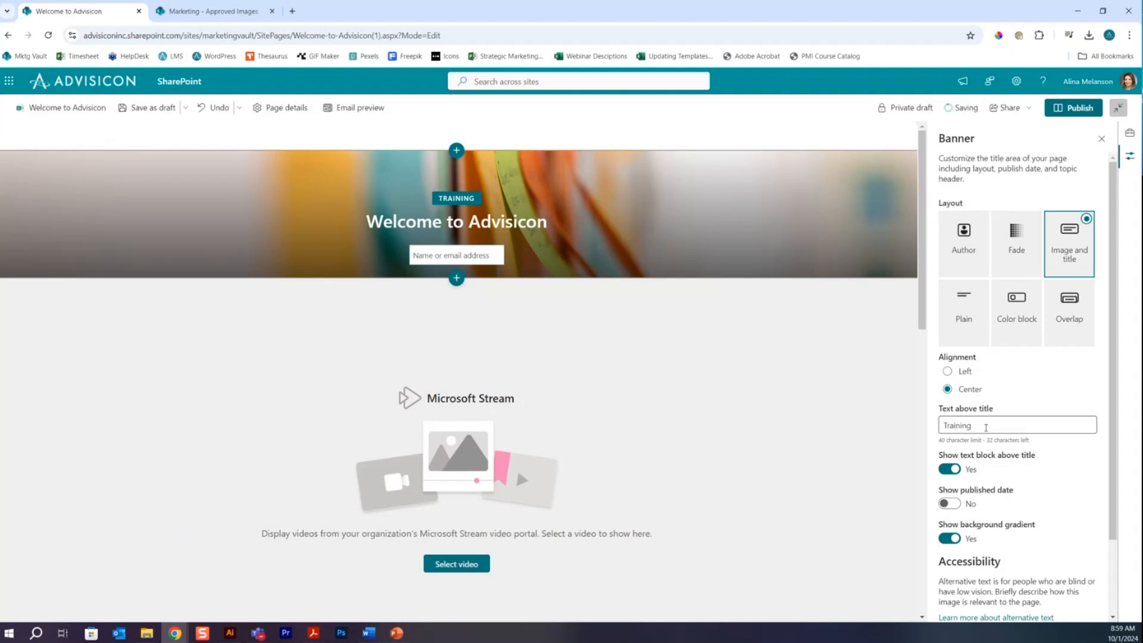
pyautogui.click(994, 427)
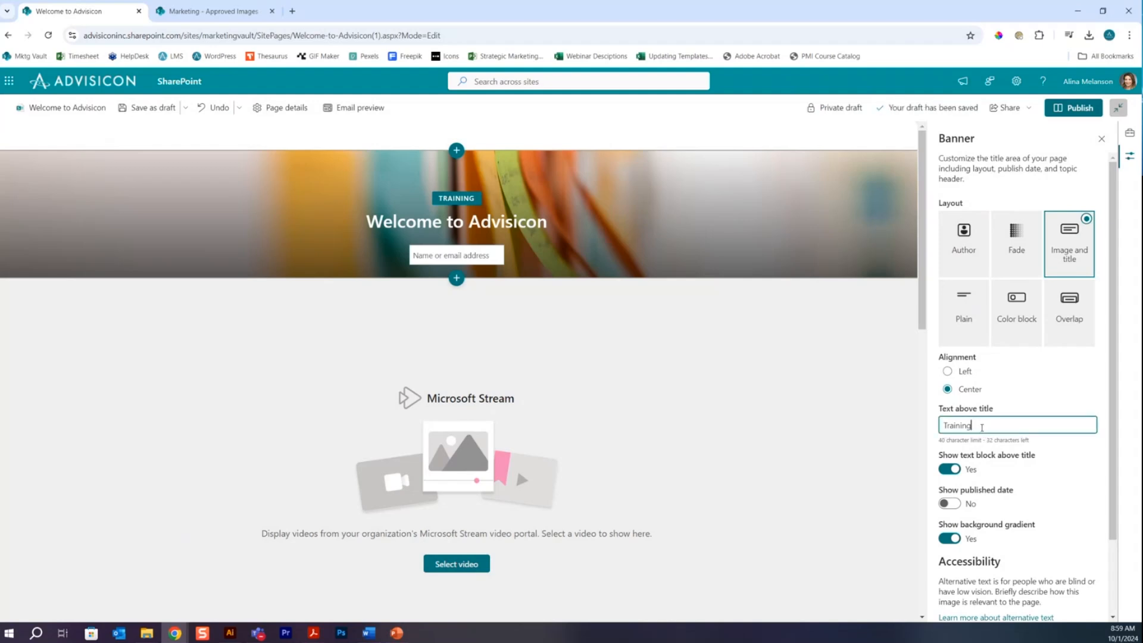
pyautogui.moveTo(981, 428); pyautogui.dragTo(918, 427)
pyautogui.write('orientatio')
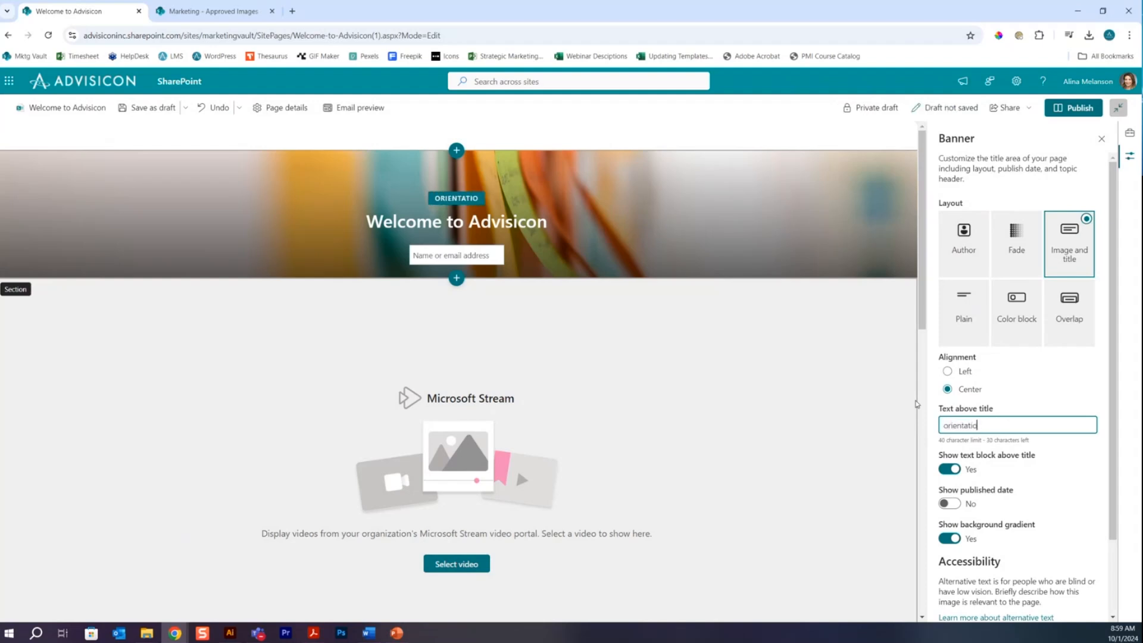
pyautogui.write('n')
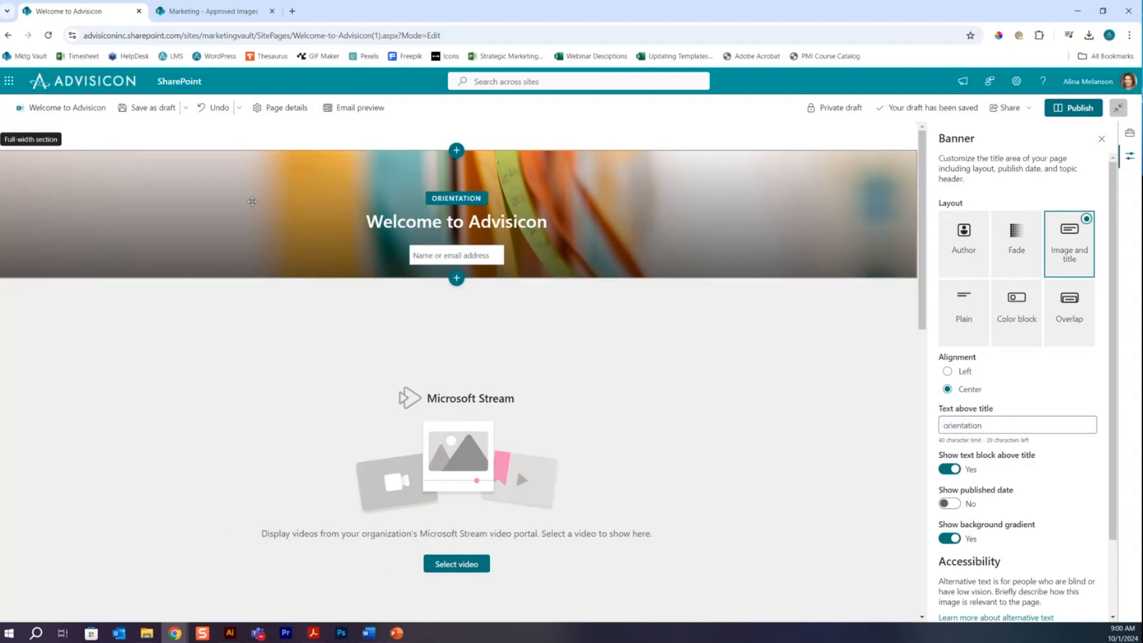
# Replace the banner picture with the waving woman from a "welcome" stock image search and move its focal point up toward her face
pyautogui.click(253, 203)
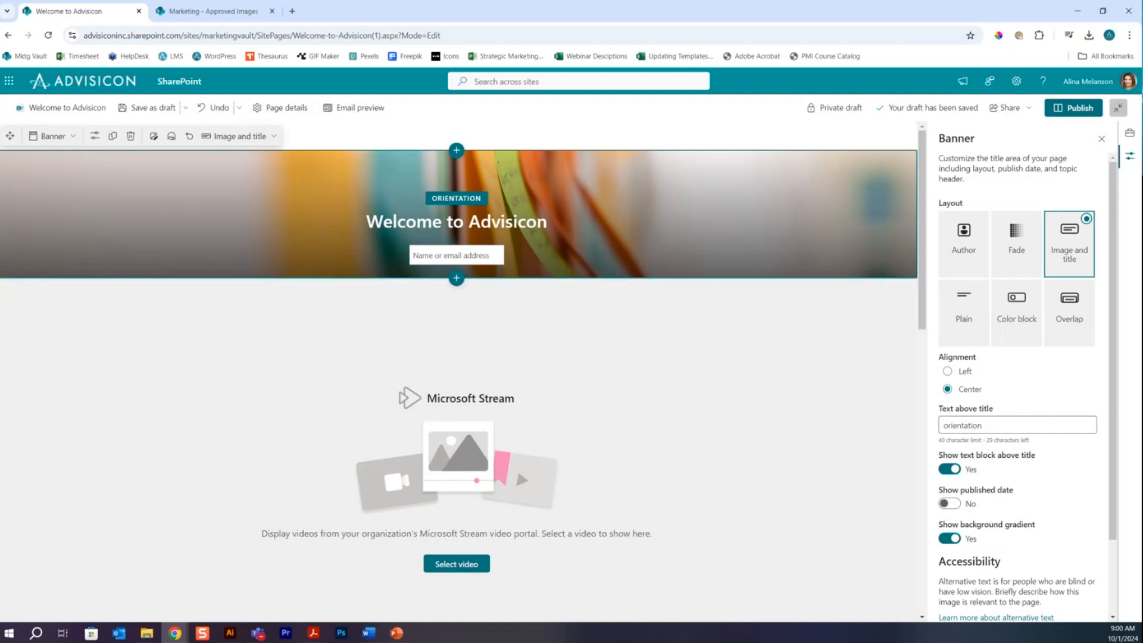
pyautogui.click(158, 137)
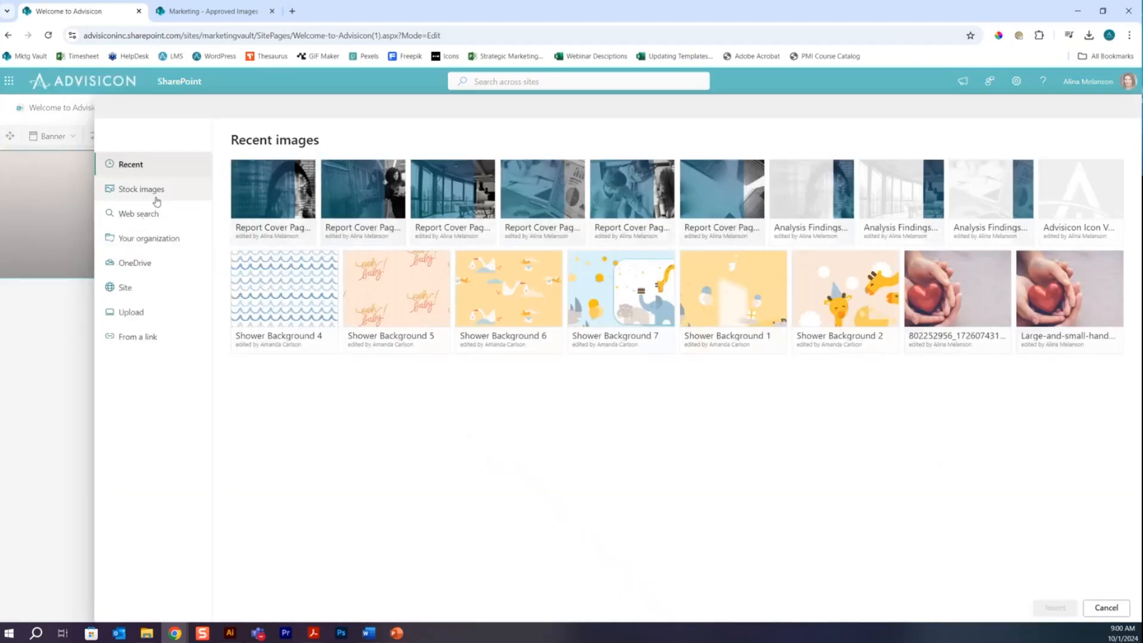
pyautogui.click(153, 196)
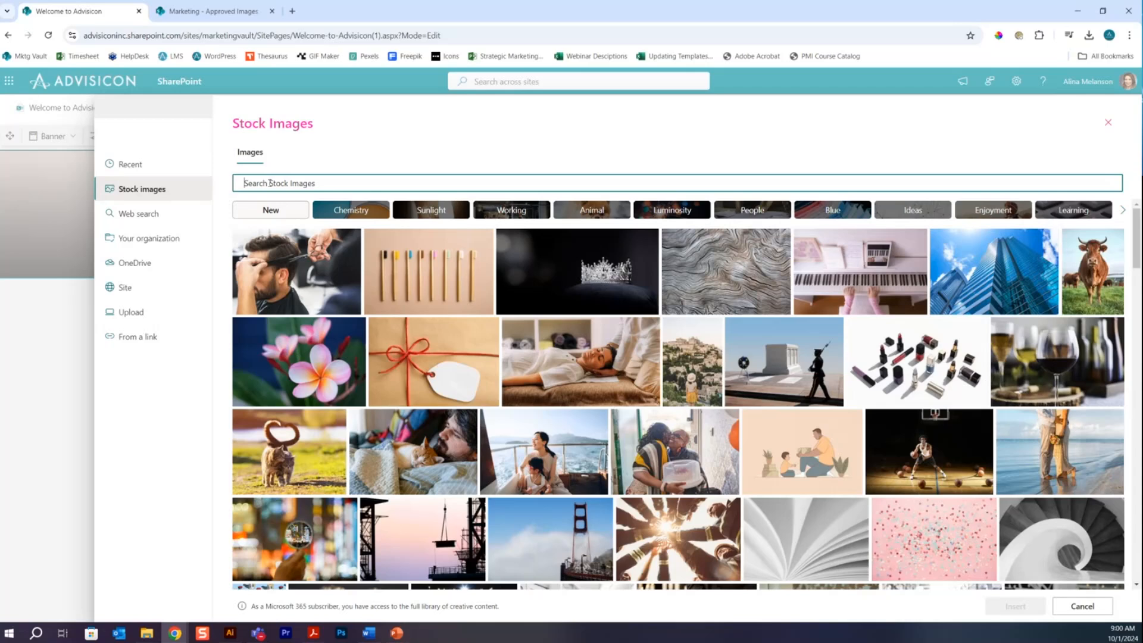
pyautogui.write('welcome')
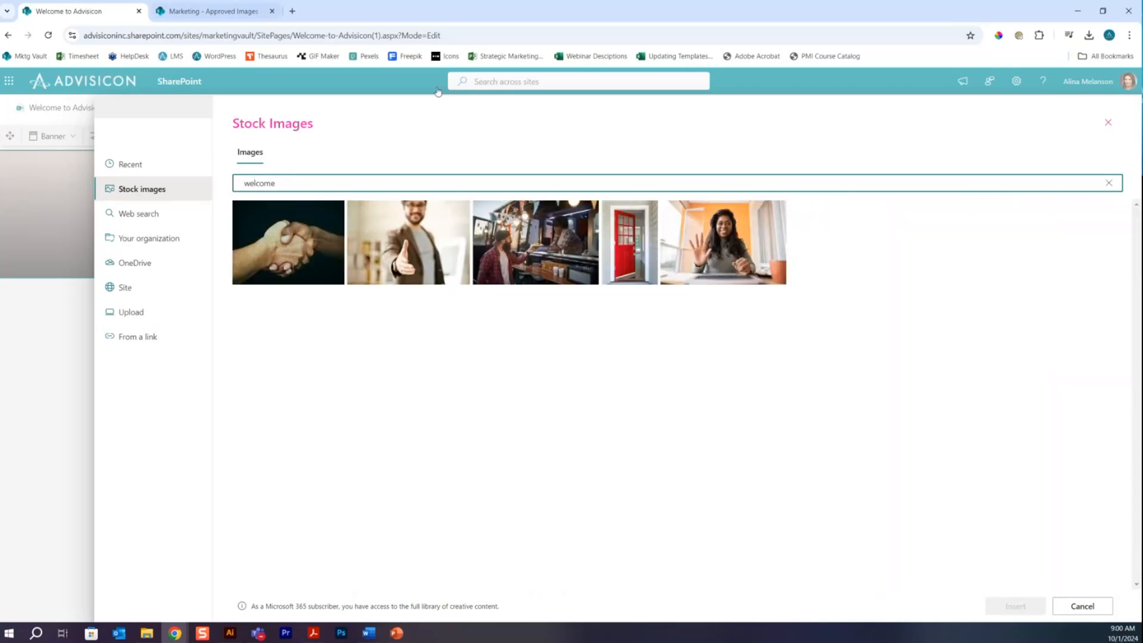
pyautogui.click(731, 256)
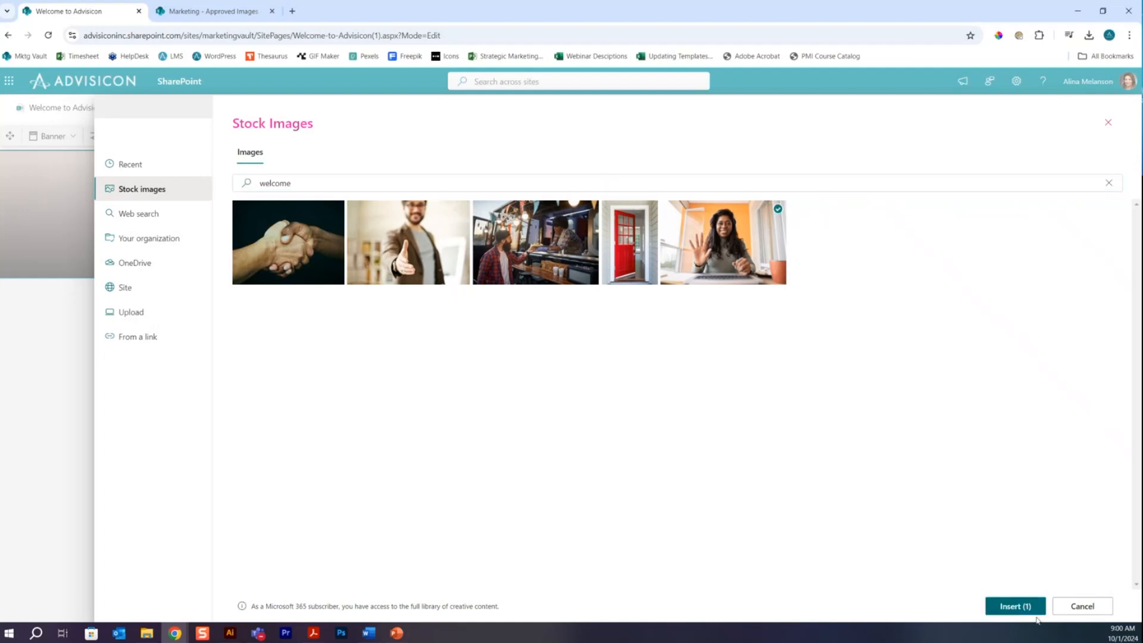
pyautogui.click(1015, 606)
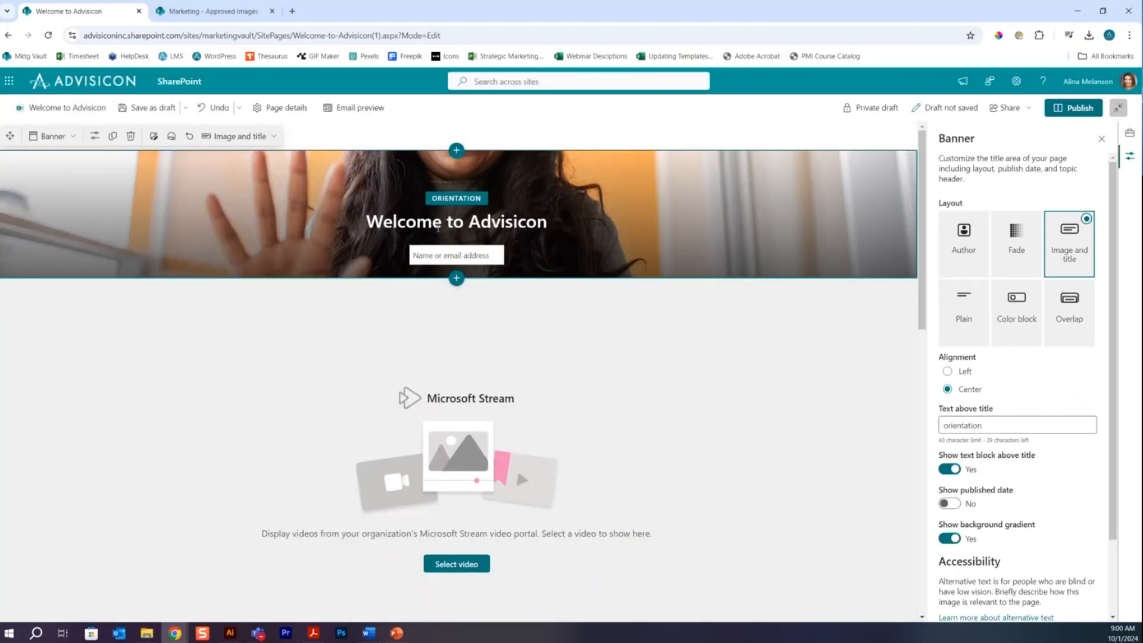
pyautogui.click(173, 138)
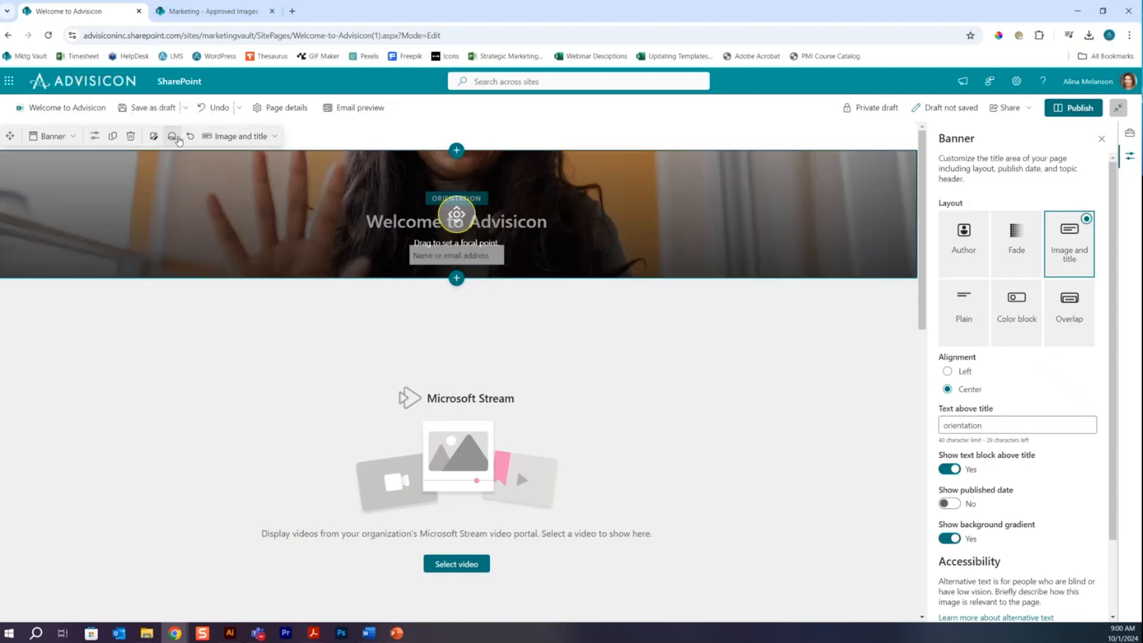
pyautogui.moveTo(456, 215); pyautogui.dragTo(454, 195)
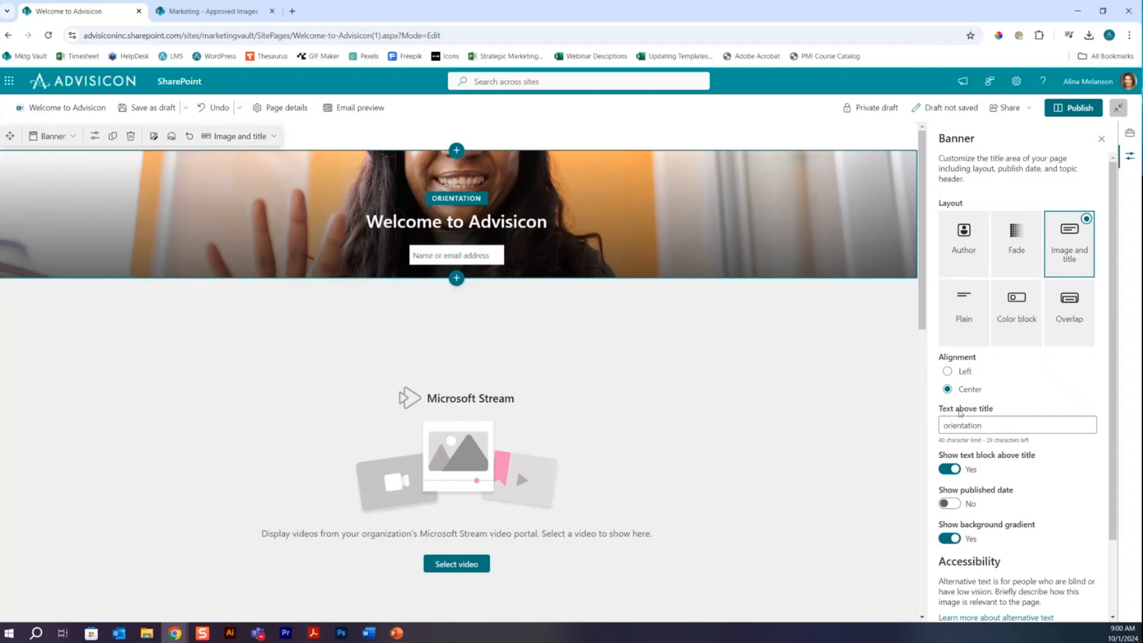
# Keep Single video as the Stream web part's source and insert the recent video "Welcome to Advisicon"
pyautogui.scroll(-2, 688, 408)
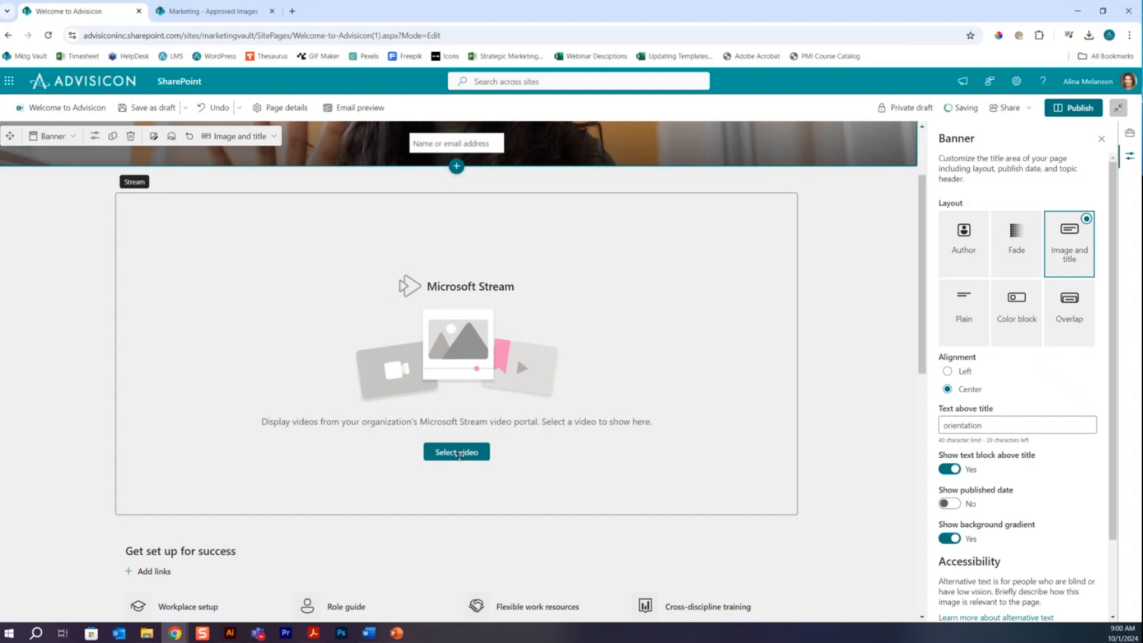
pyautogui.click(456, 417)
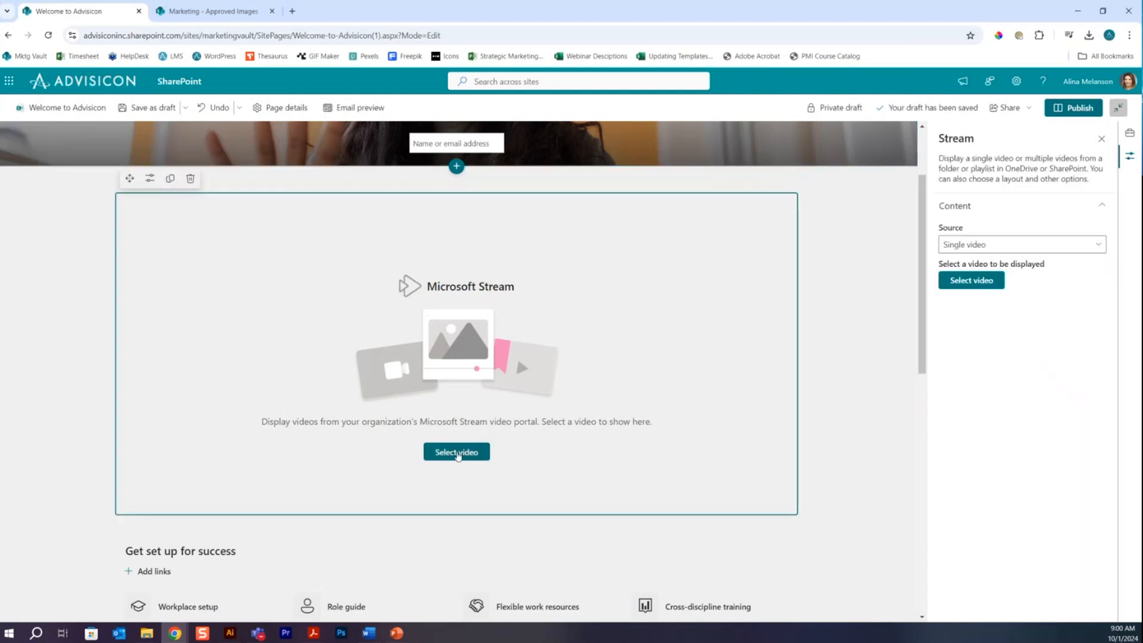
pyautogui.click(974, 246)
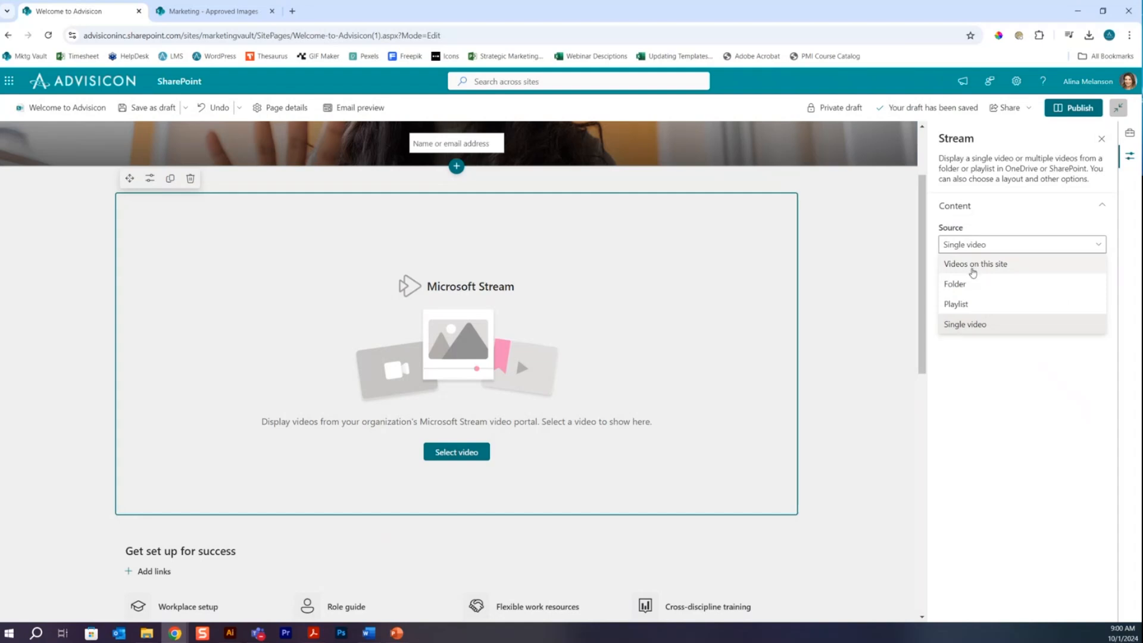
pyautogui.click(954, 327)
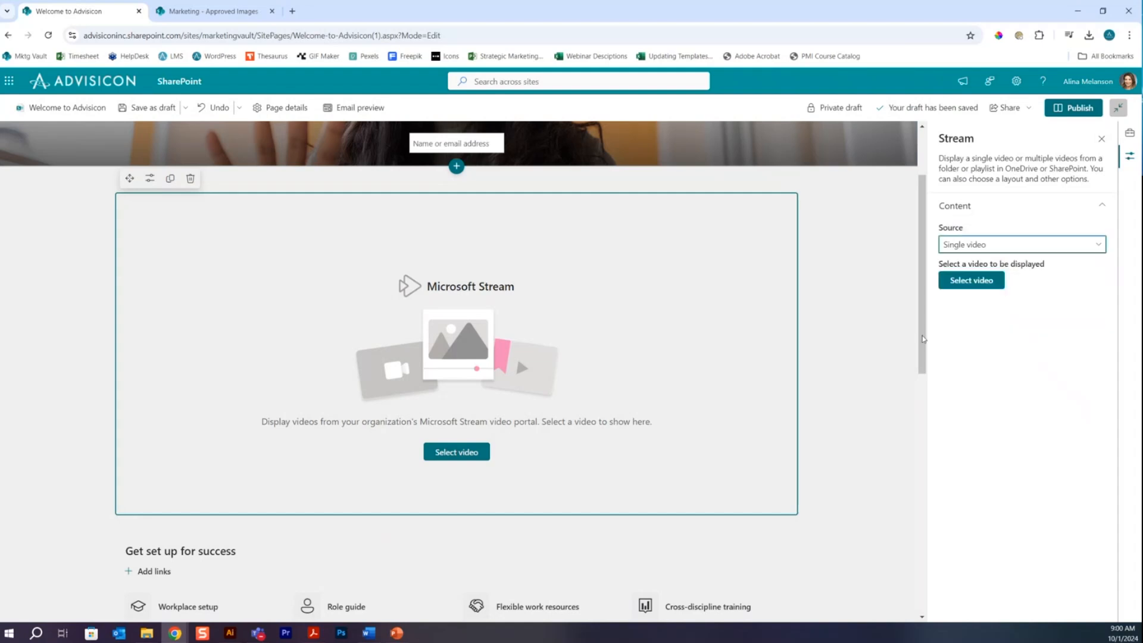
pyautogui.click(463, 456)
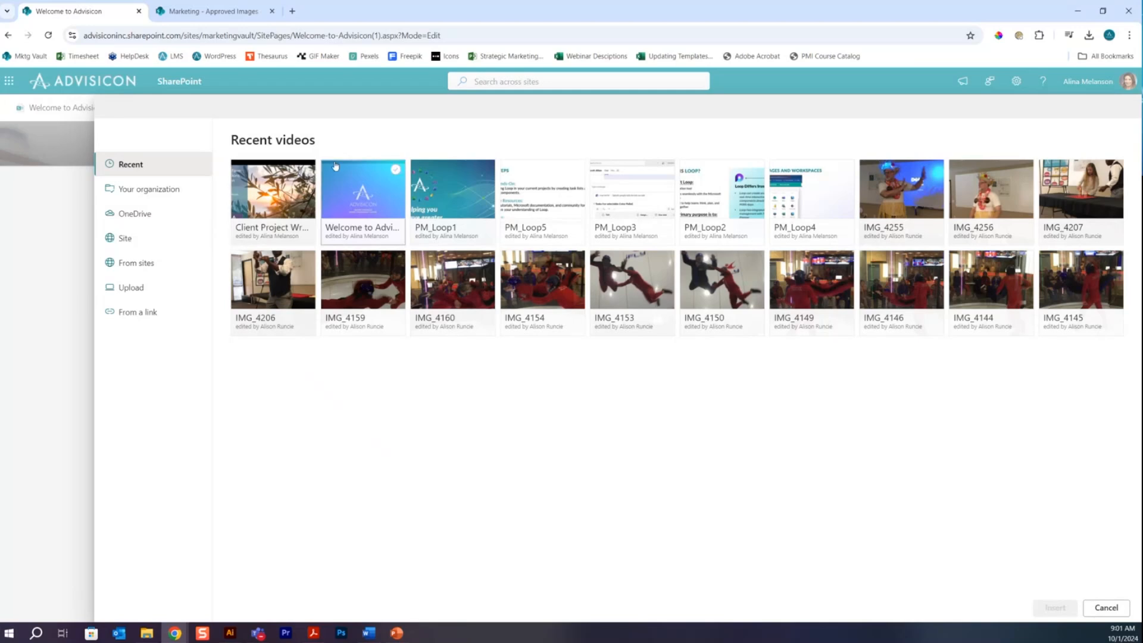
pyautogui.click(379, 196)
pyautogui.click(1054, 607)
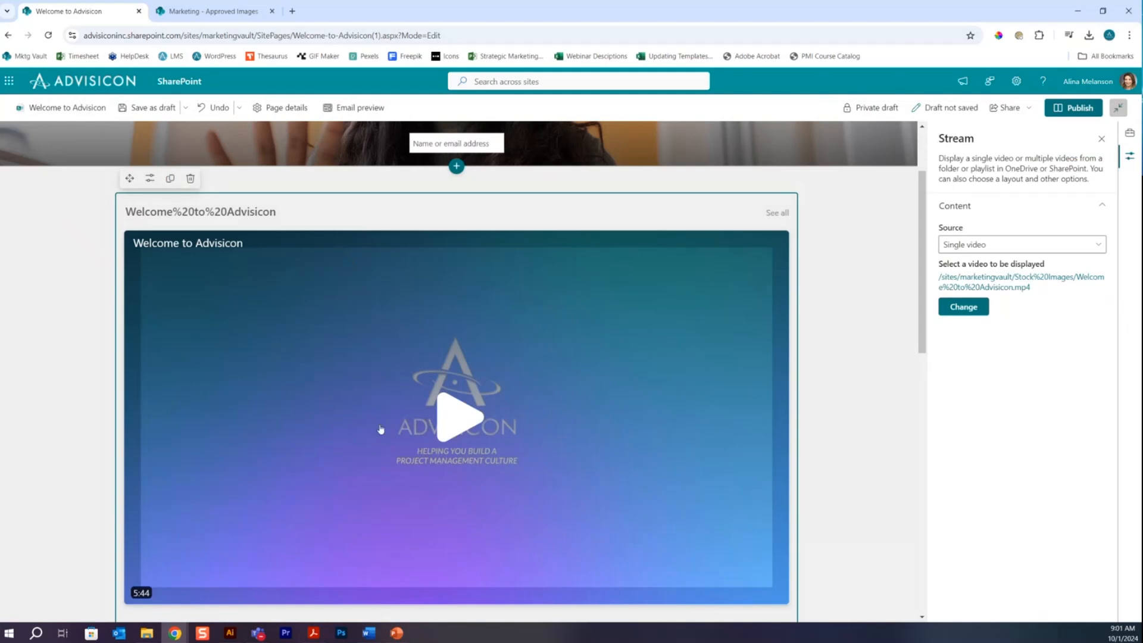
# Try the Filmstrip, Button and Tiles layouts on the "Get set up for success" quick links before returning them to Compact
pyautogui.scroll(-1, 381, 429)
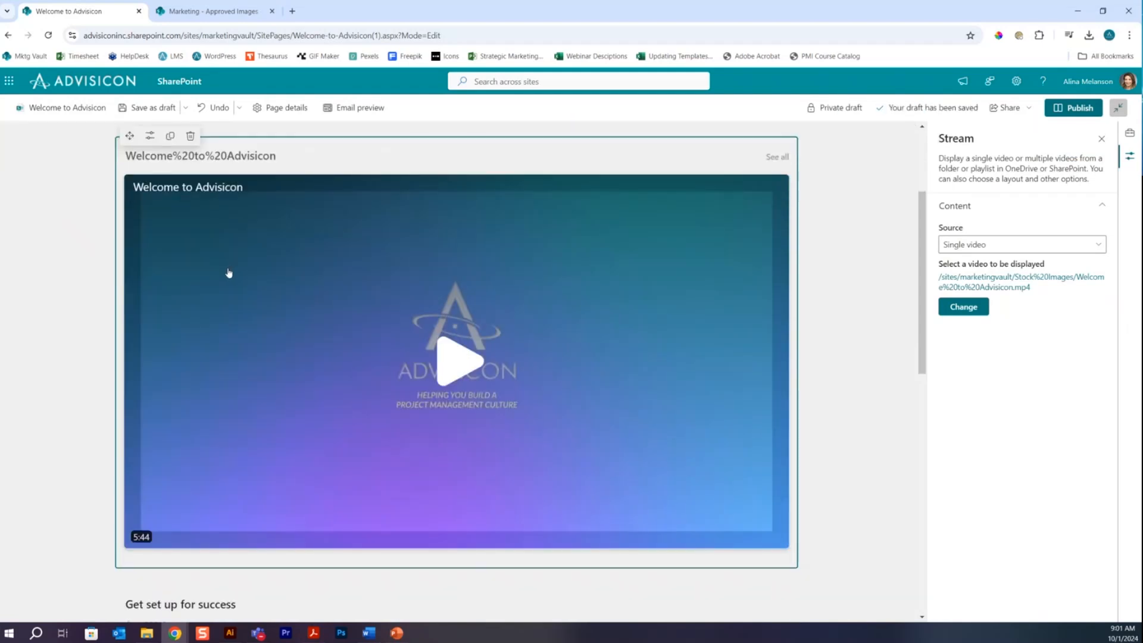
pyautogui.scroll(-2, 274, 158)
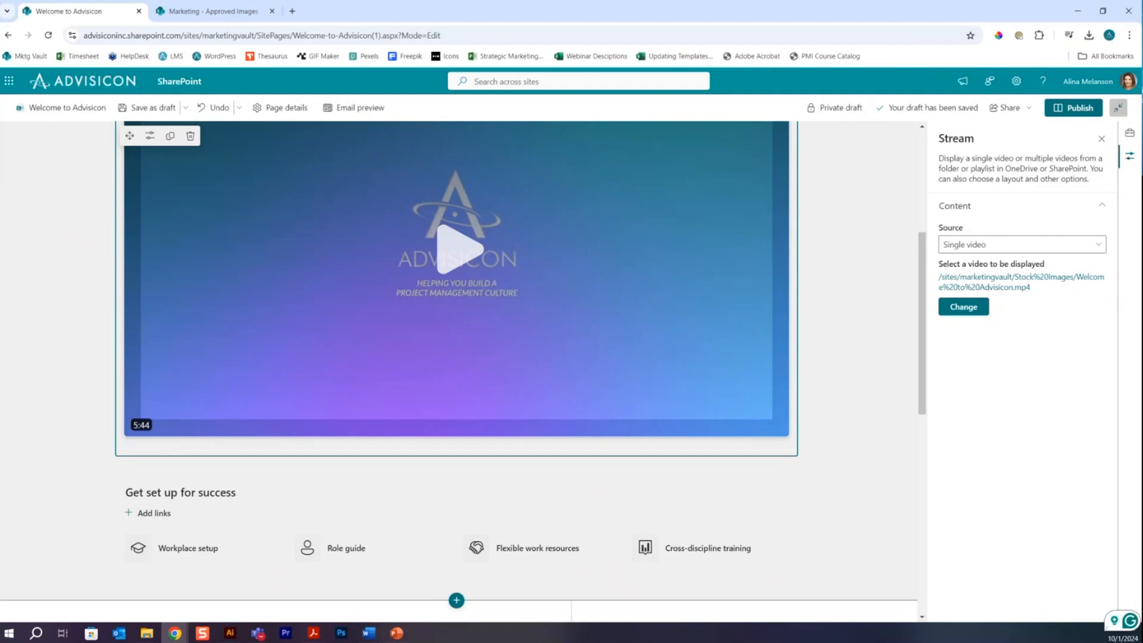
pyautogui.scroll(-2, 415, 372)
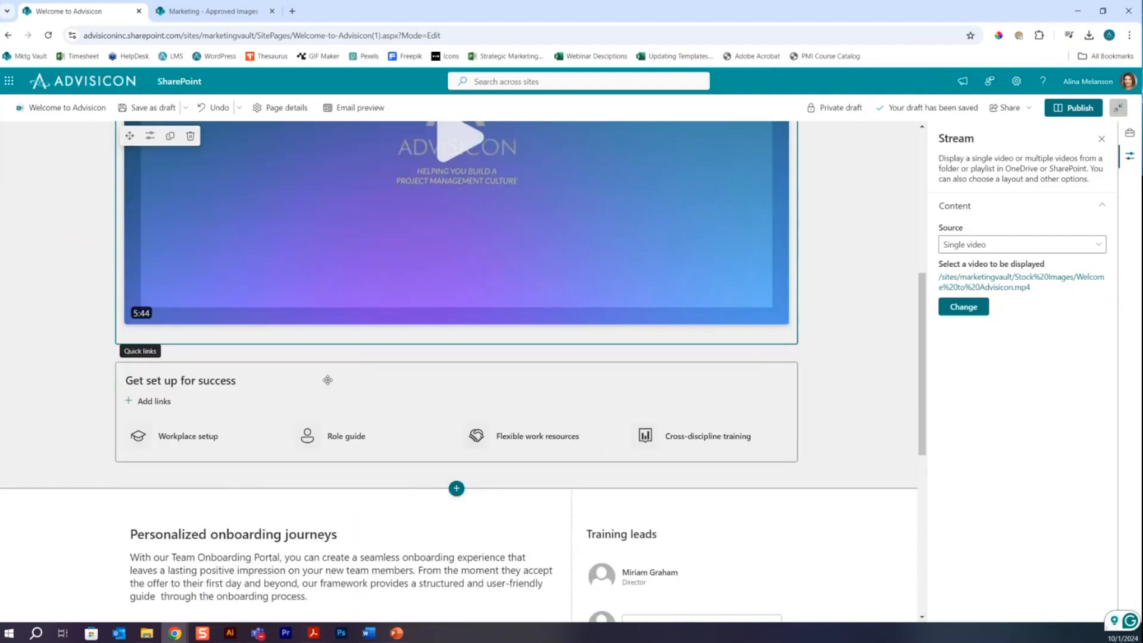
pyautogui.click(191, 382)
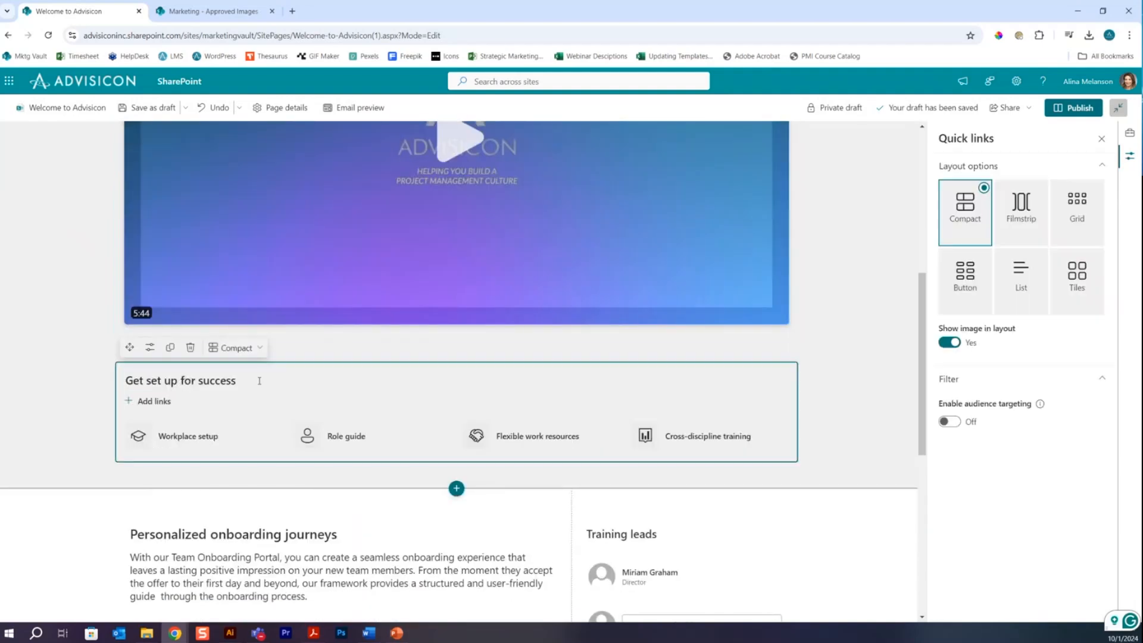
pyautogui.moveTo(249, 379); pyautogui.dragTo(122, 381)
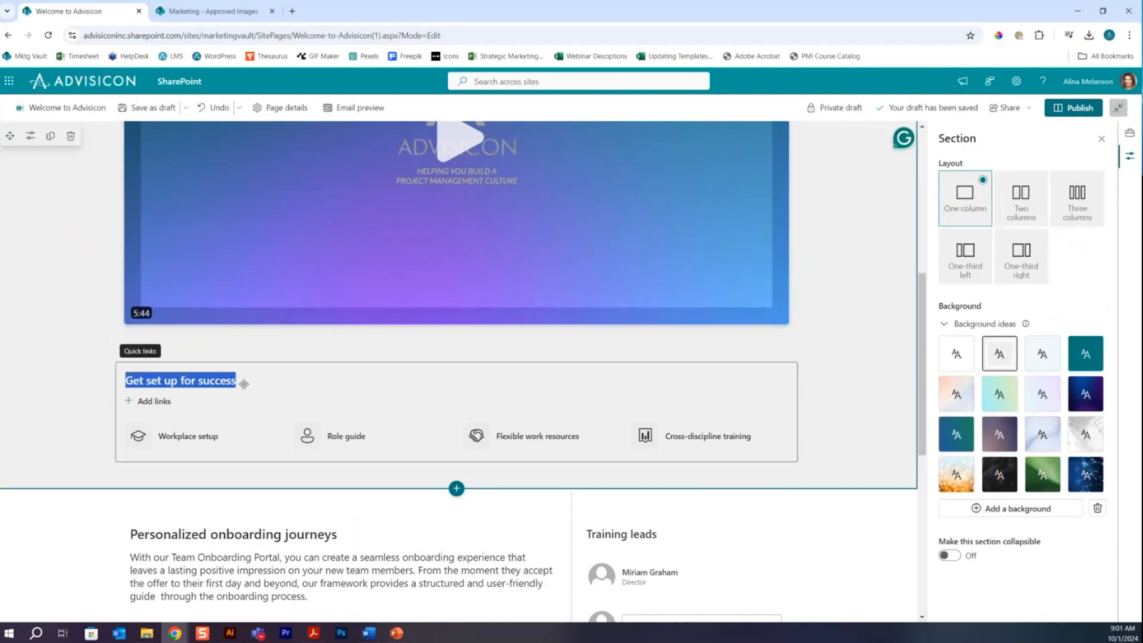
pyautogui.click(241, 384)
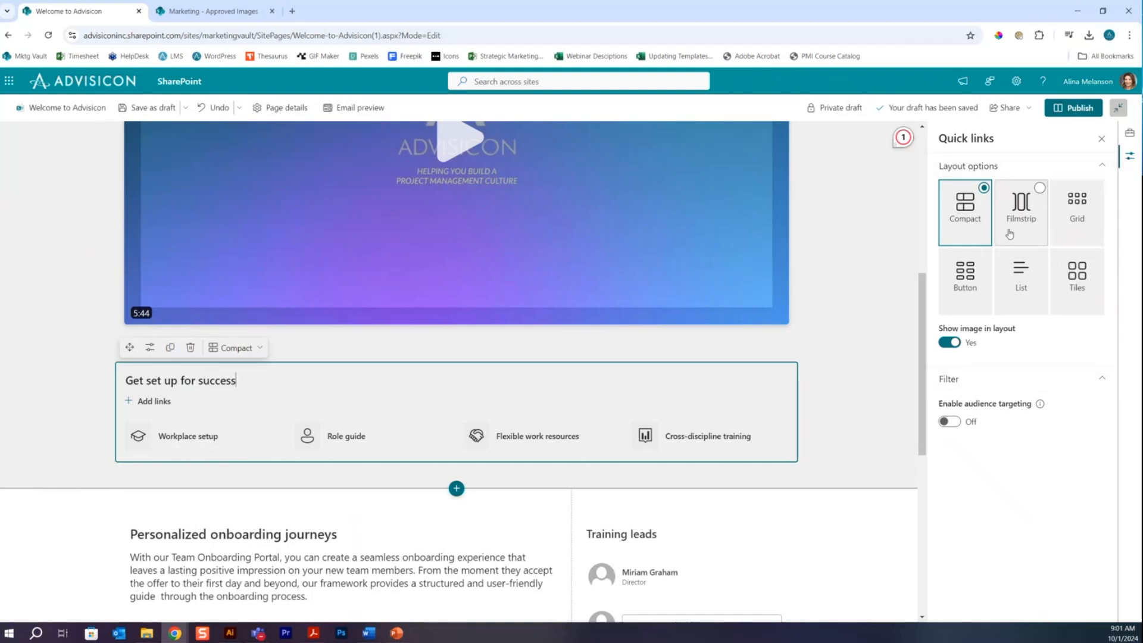
pyautogui.click(1021, 216)
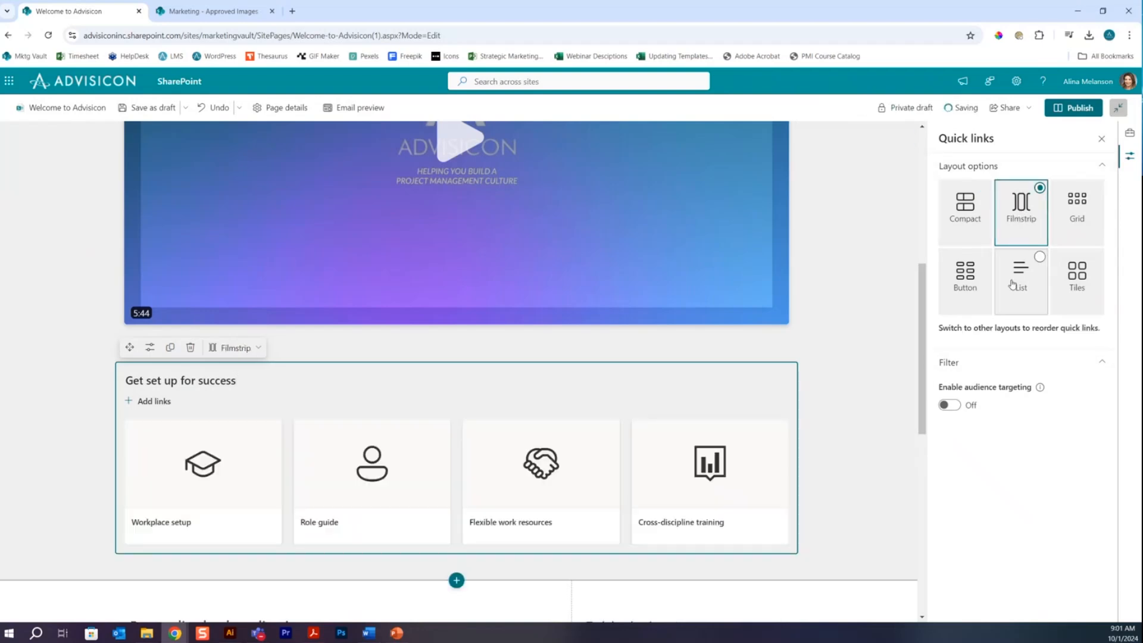
pyautogui.click(965, 275)
pyautogui.click(1075, 288)
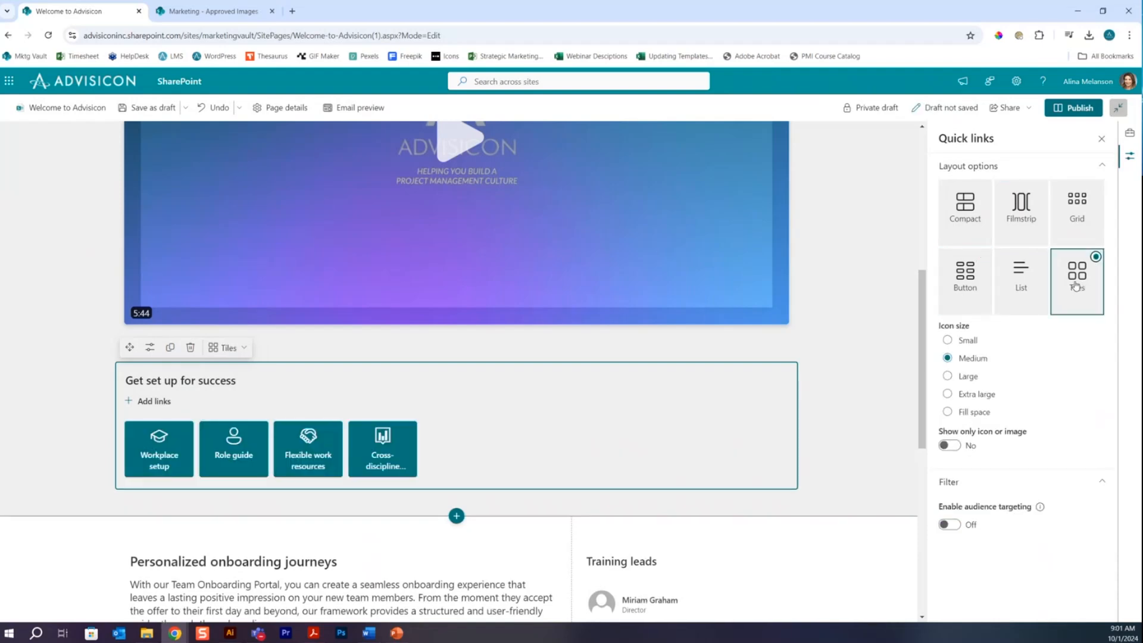
pyautogui.click(968, 218)
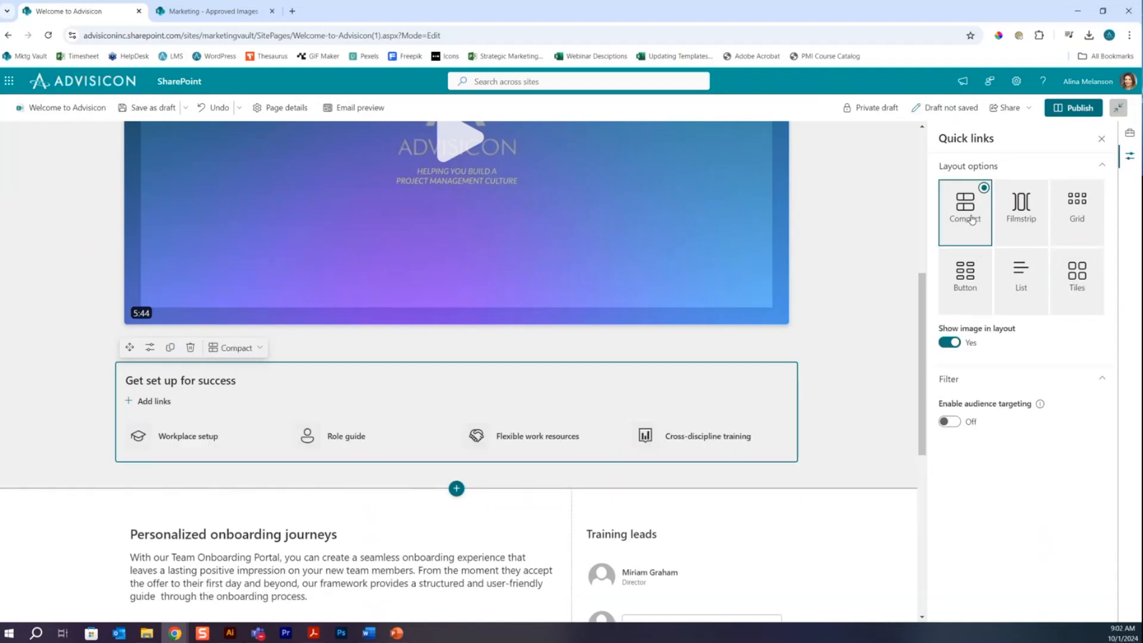
# Change the "Workplace setup" quick link's target to the pasted URL of Advisicon-Employee-Handbook.pdf on the employeeresourcesvault site
pyautogui.moveTo(222, 435)
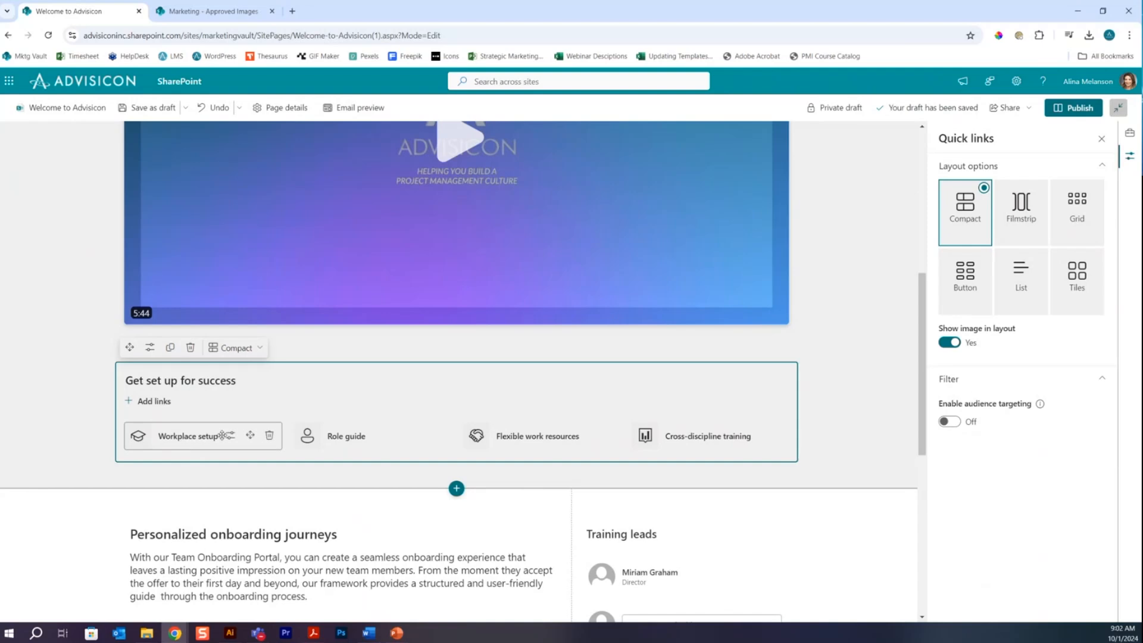
pyautogui.click(230, 437)
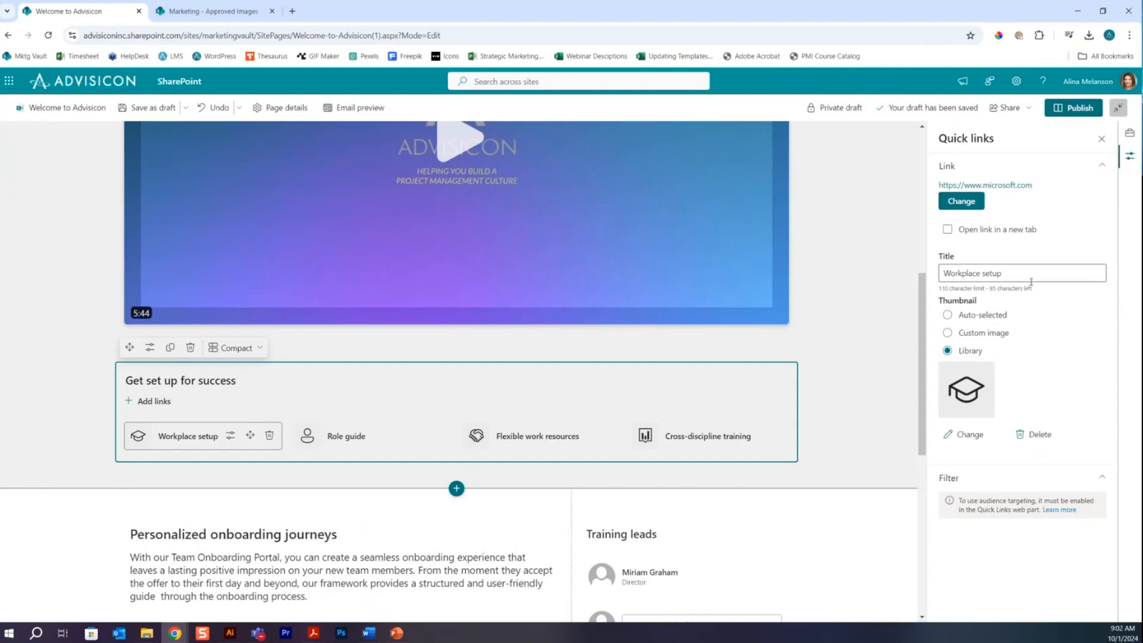
pyautogui.click(972, 204)
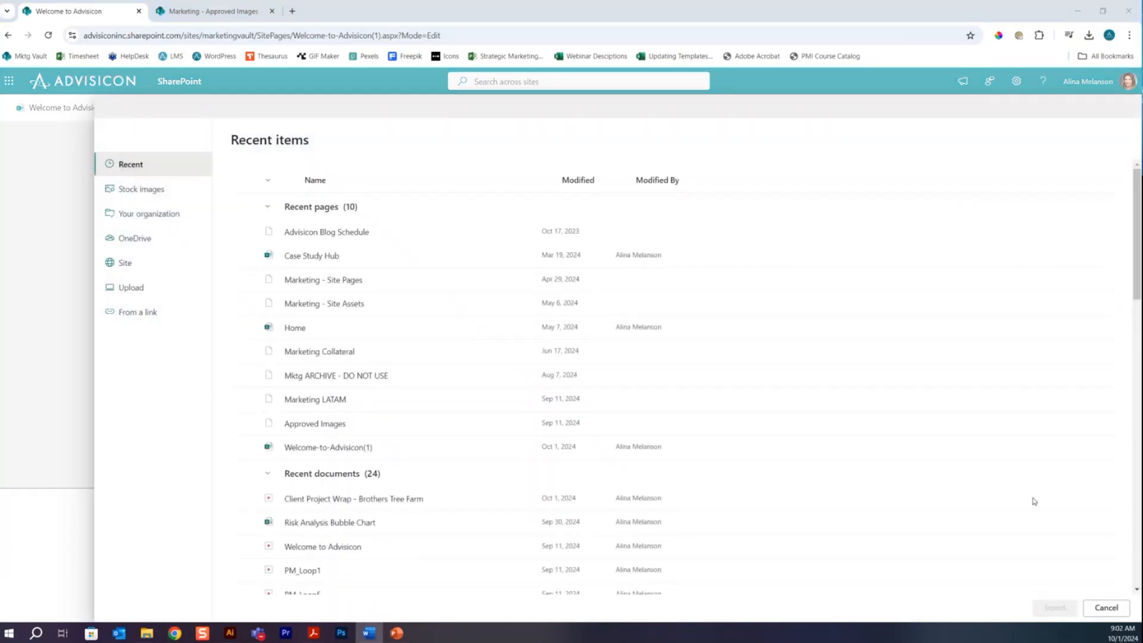
pyautogui.click(138, 316)
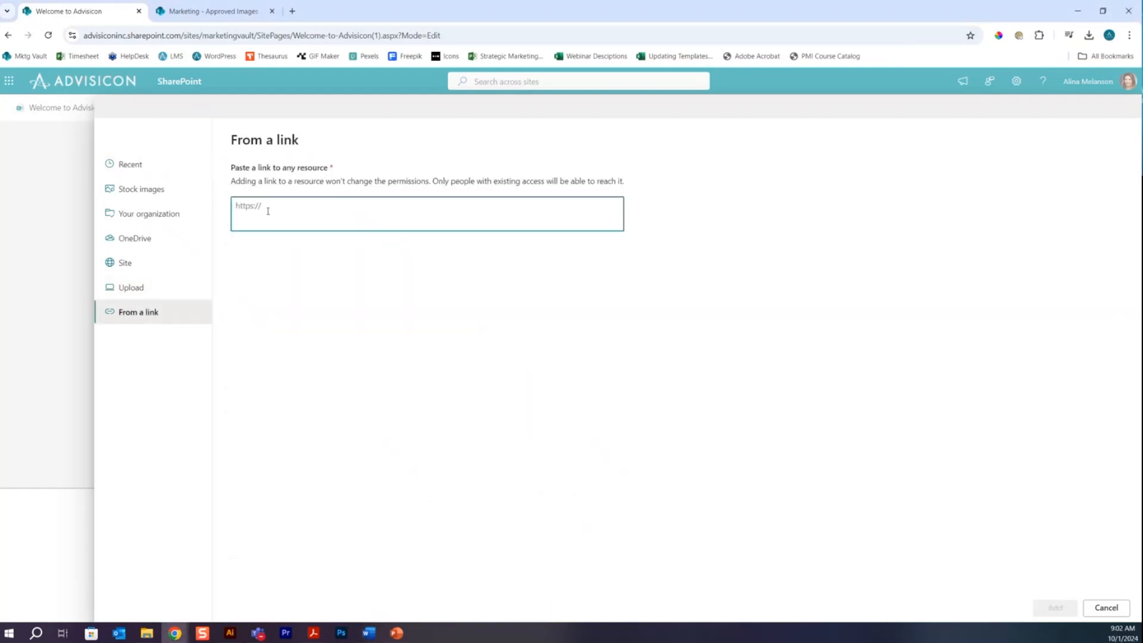
pyautogui.write('https://advisiconinc.sharepoint.com/sites/employeeresourcesvault/SiteAssets/Forms/AllItems.aspx?id=%2Fsites%2Femployeeresourcesvault%2FSiteAssets%2FSitePages%2FHome%2FAdvisicon%2DEmployee%2DHandbook%2Epdf&parent=%2Fsites%2Femployeeresourcesvault%2FSiteAssets%2FSitePages%2FHome')
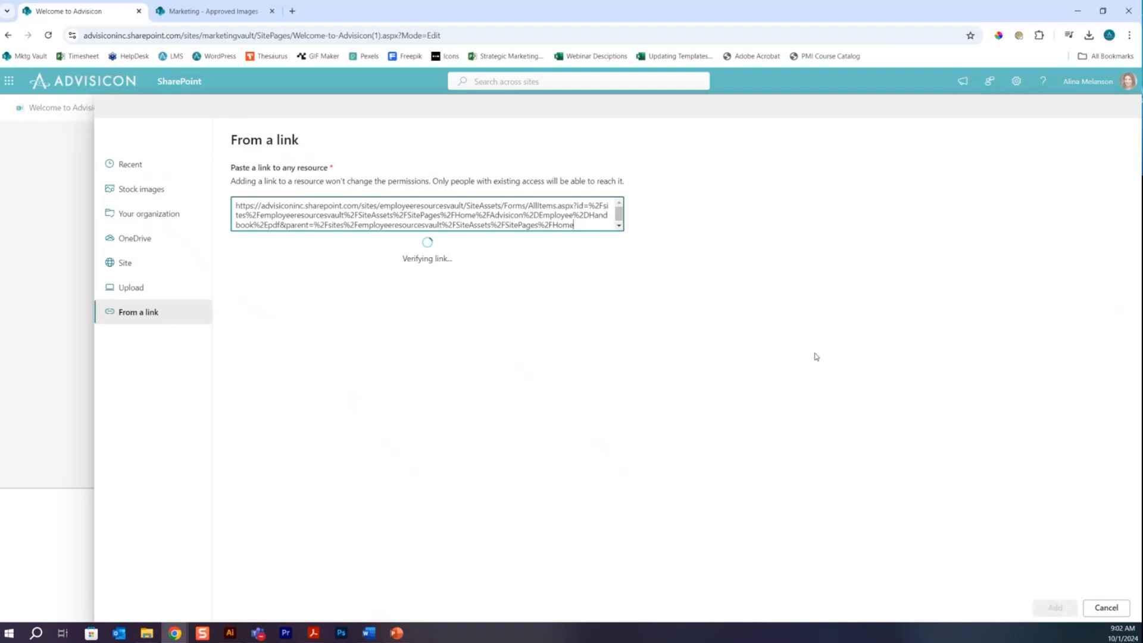
pyautogui.click(1055, 607)
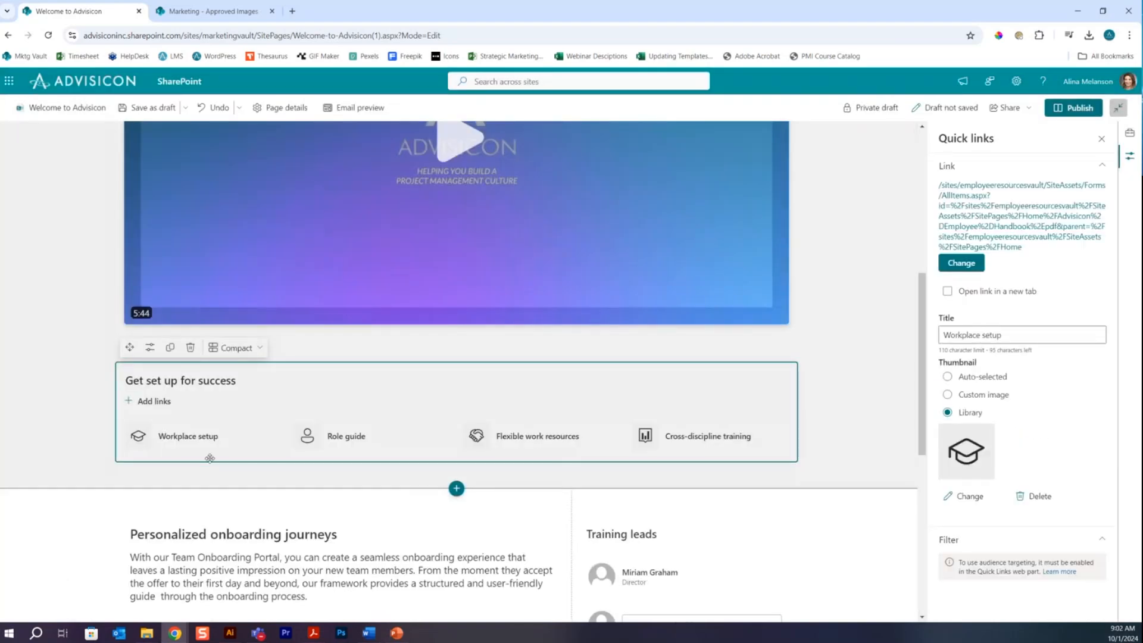
# Retitle the "Workplace setup" quick link as "Employee Handbook"
pyautogui.tripleClick(1016, 337)
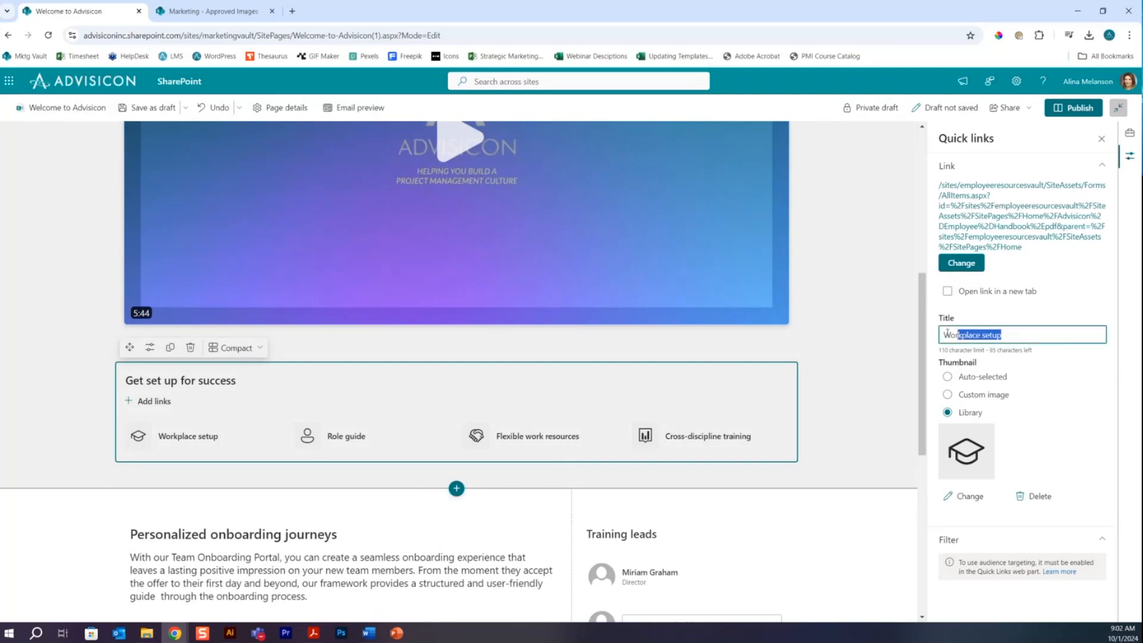
pyautogui.write('Em')
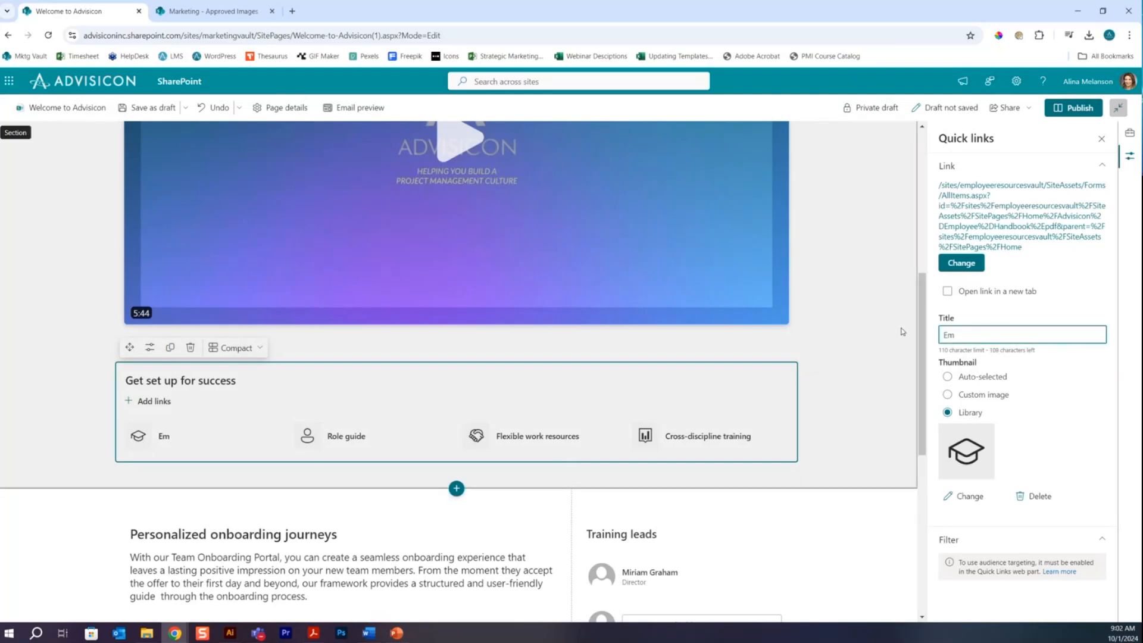
pyautogui.write('ployee Handbook')
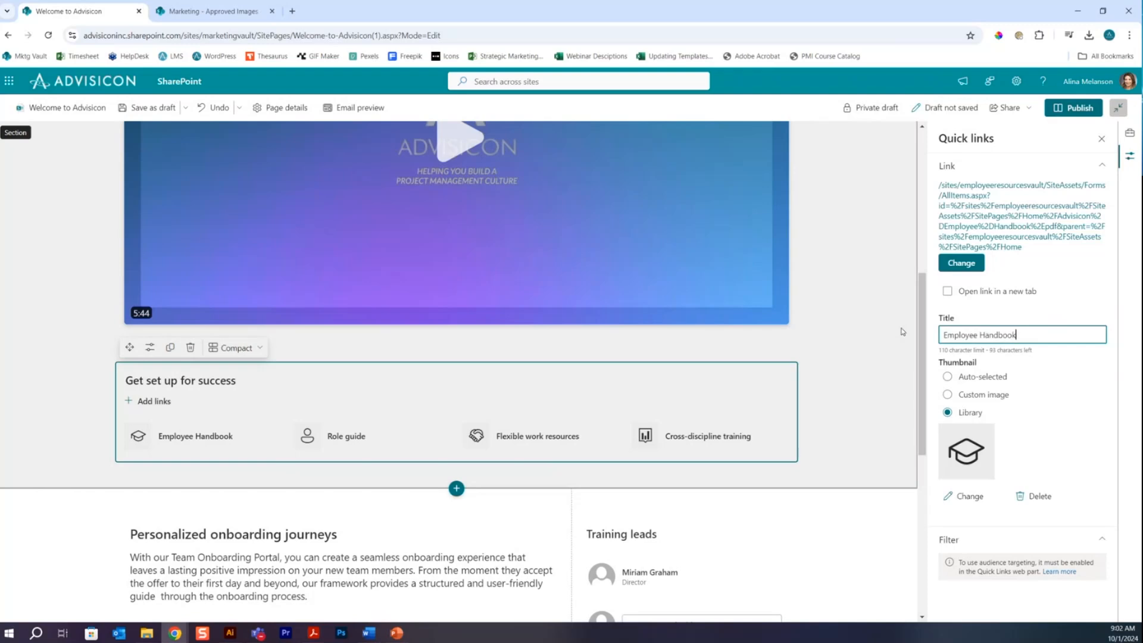
pyautogui.click(1015, 431)
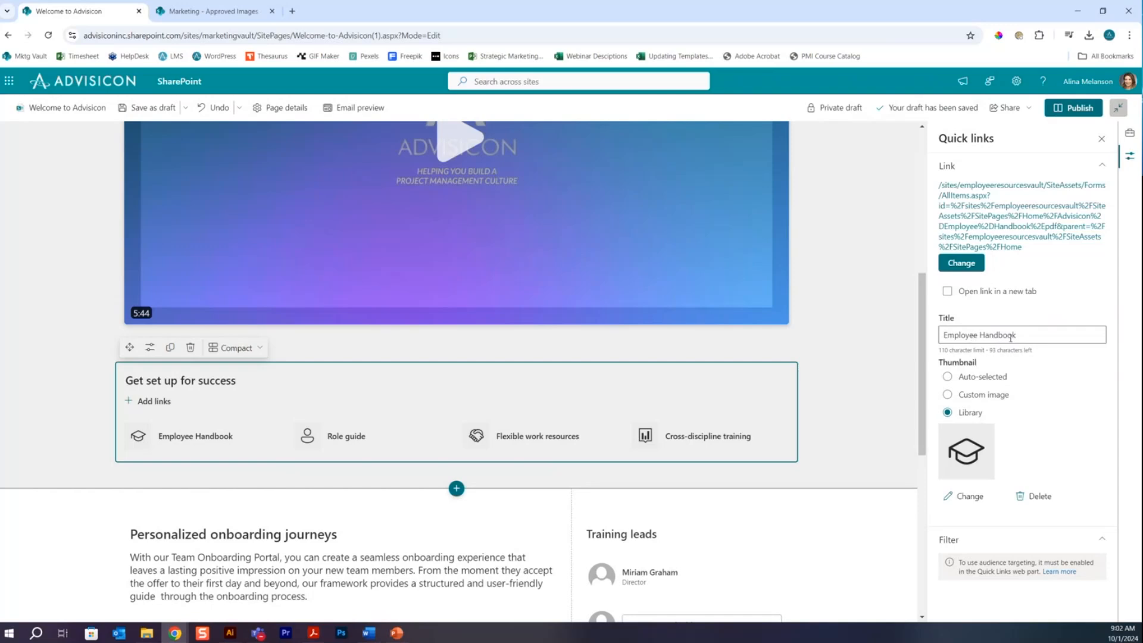
# Try the Auto-selected and Custom image thumbnails on the Employee Handbook link before returning to Library
pyautogui.click(947, 378)
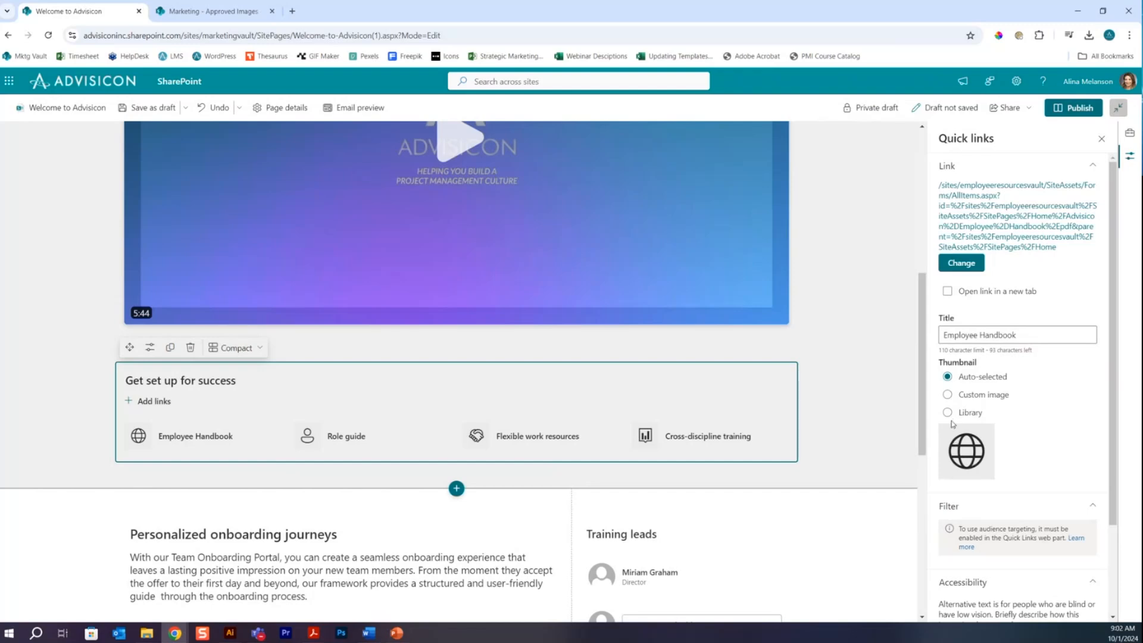
pyautogui.click(948, 394)
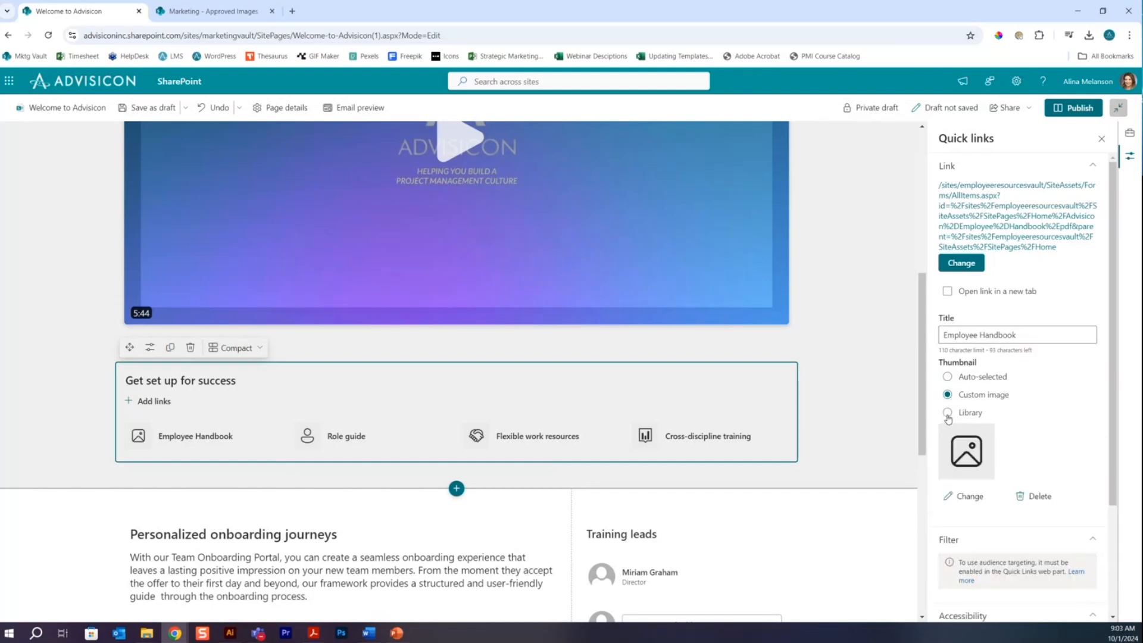
pyautogui.click(947, 414)
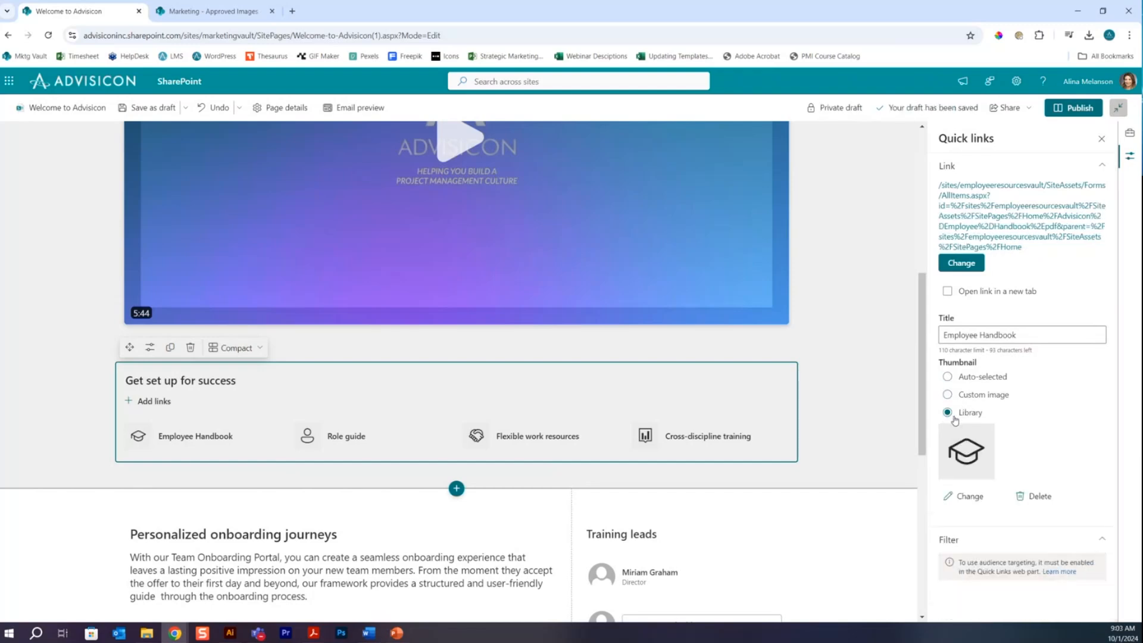
# Replace the Employee Handbook link's graduation cap thumbnail with the library icon found by searching "rocket"
pyautogui.click(970, 497)
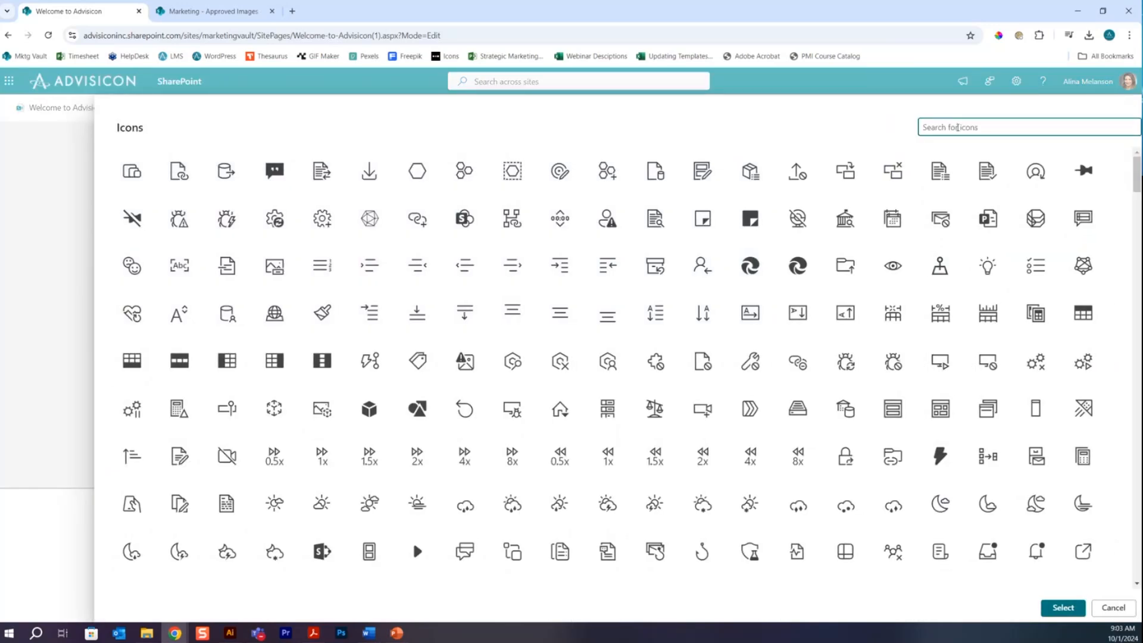
pyautogui.write('tocket')
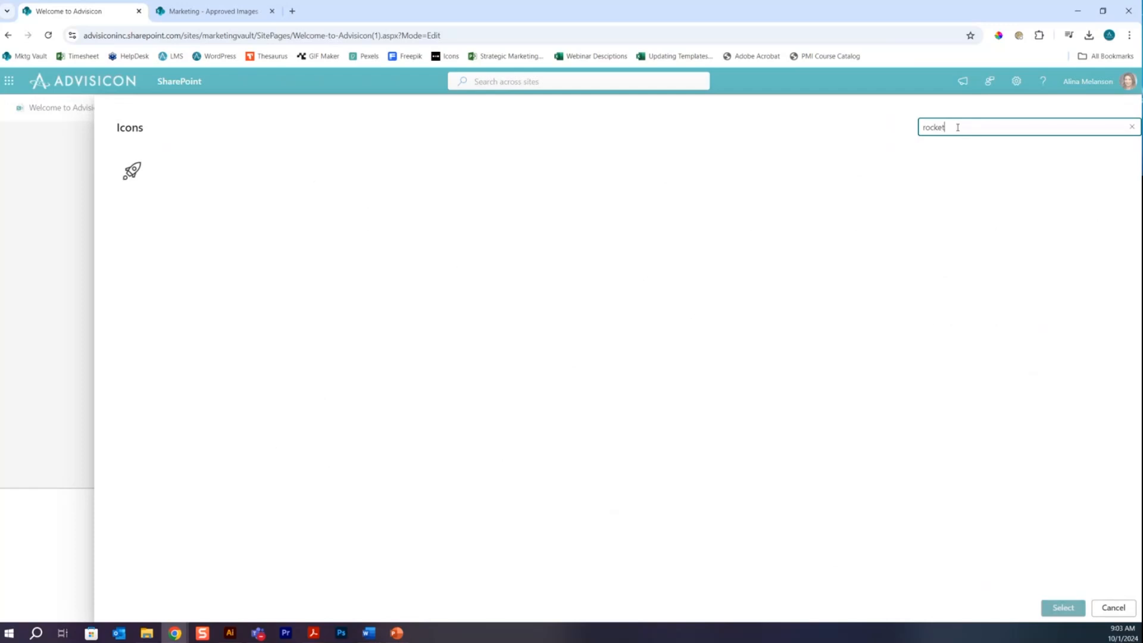
pyautogui.click(132, 171)
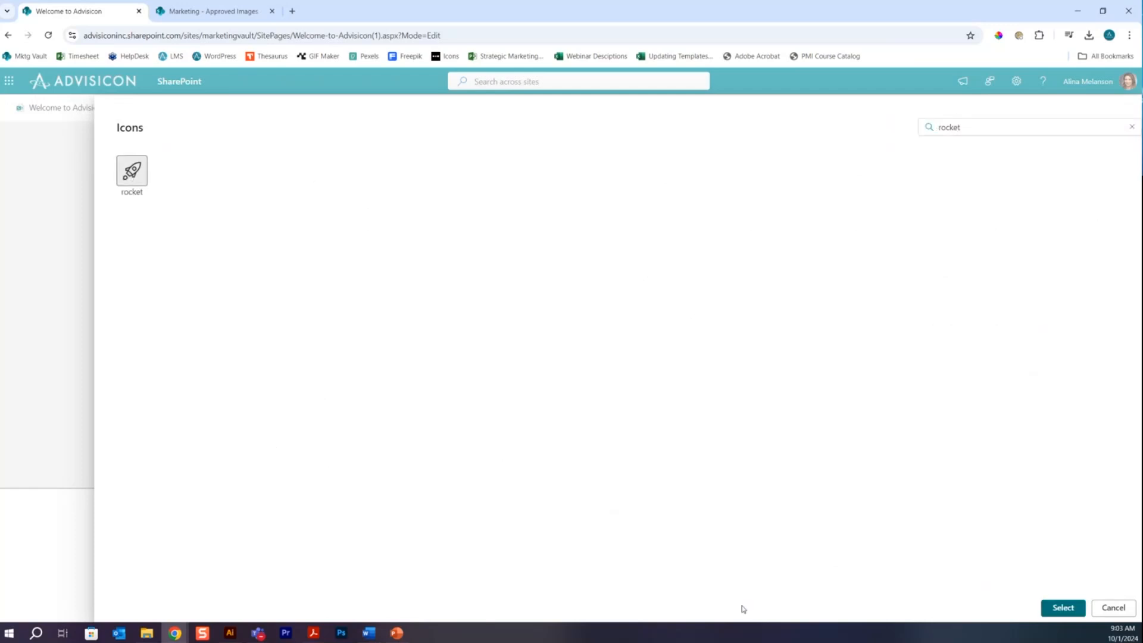
pyautogui.click(1061, 608)
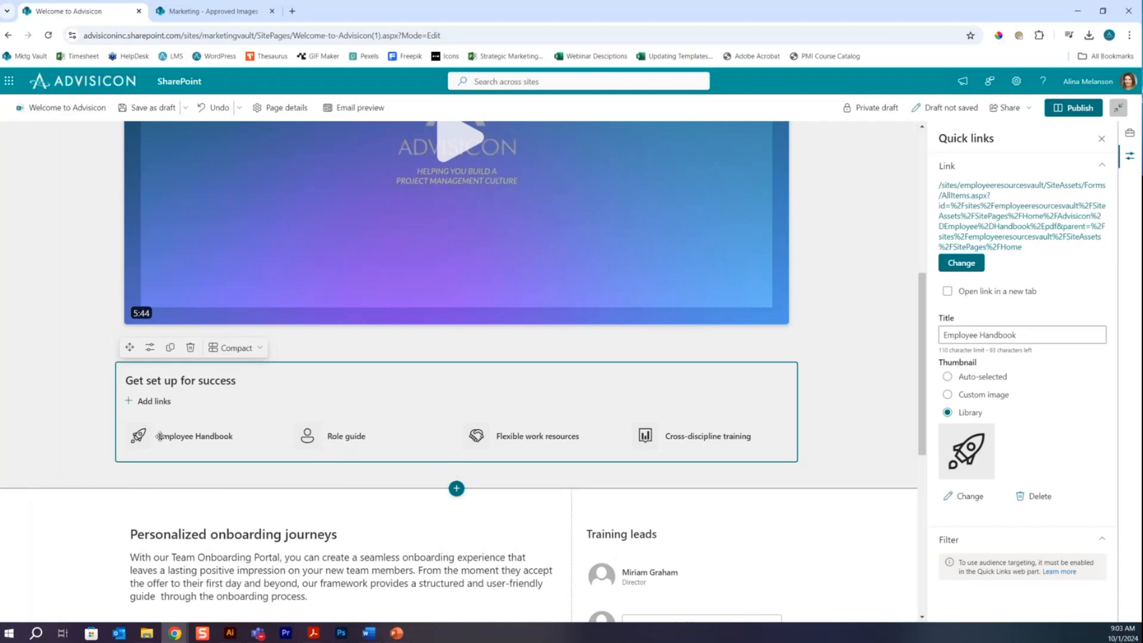
# Set the Employee Handbook link to open in a new tab and select the Role guide link
pyautogui.click(189, 440)
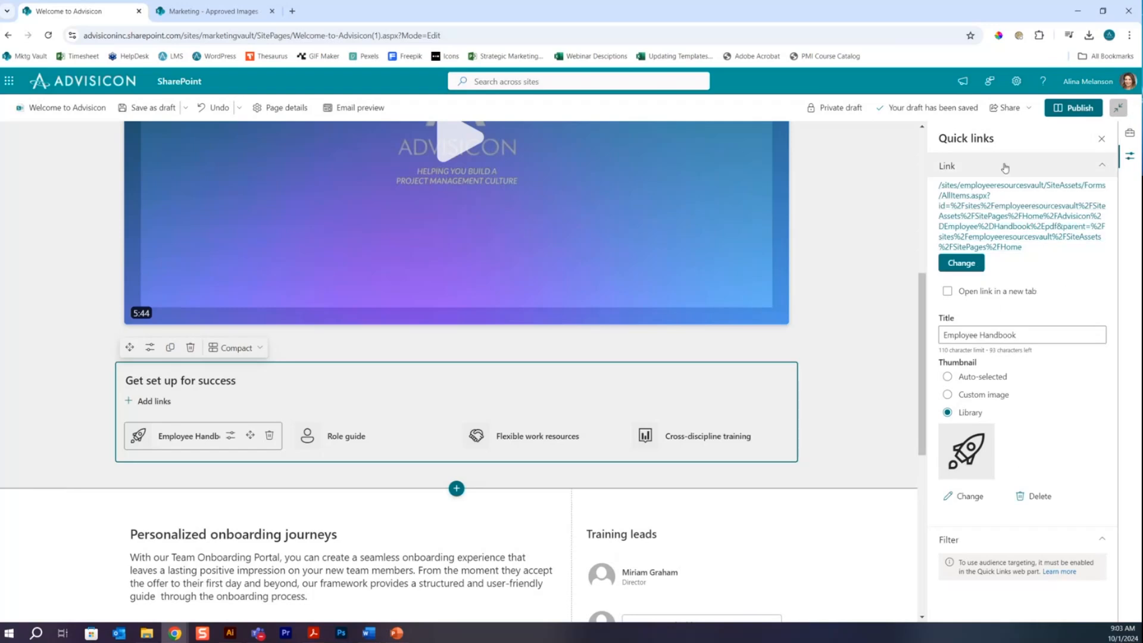
pyautogui.click(947, 292)
pyautogui.click(361, 441)
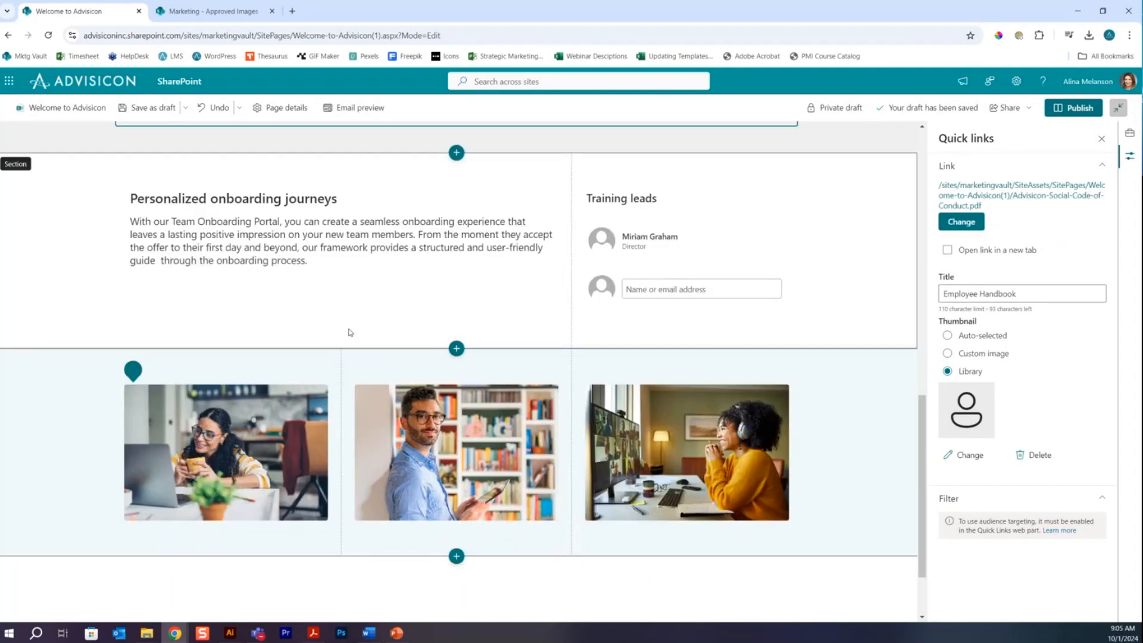
pyautogui.scroll(2, 357, 340)
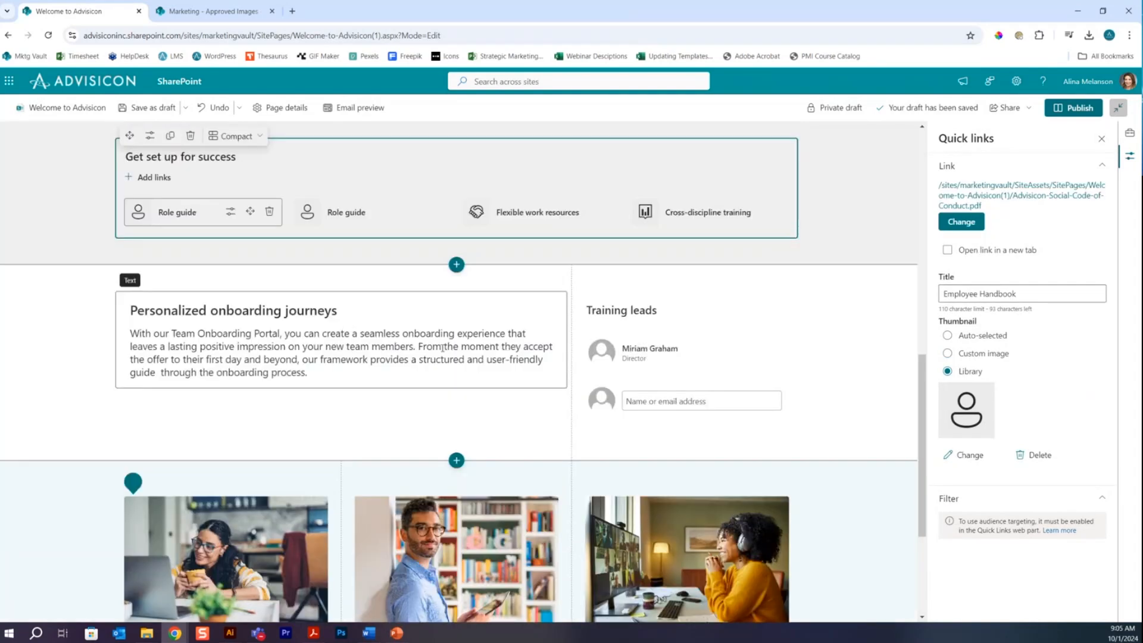
pyautogui.click(402, 335)
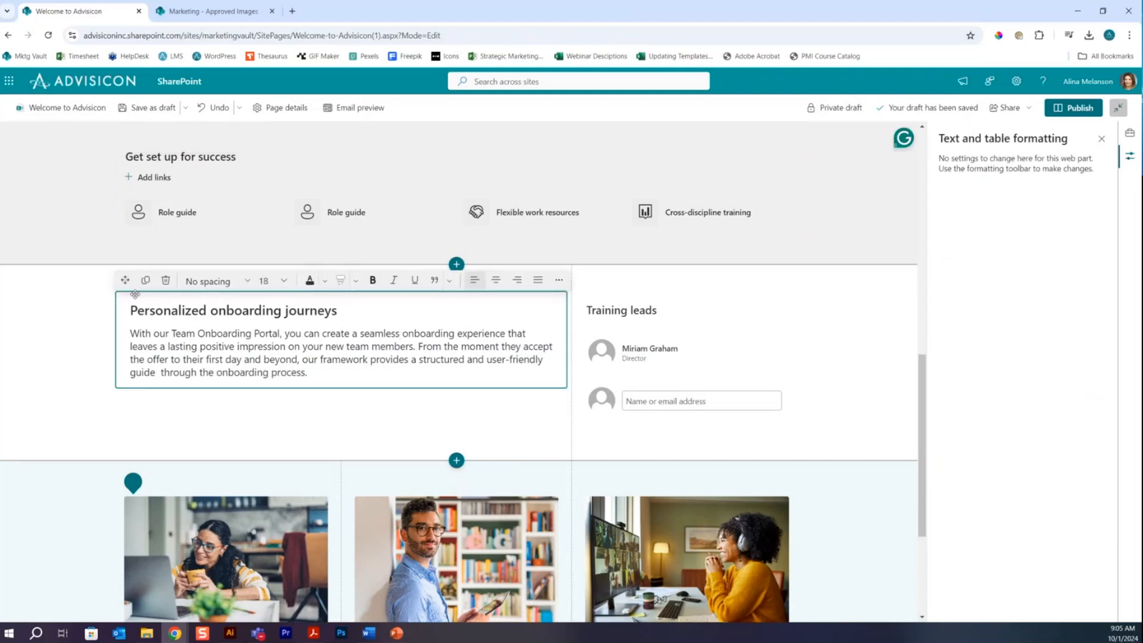
pyautogui.moveTo(125, 280); pyautogui.dragTo(206, 351)
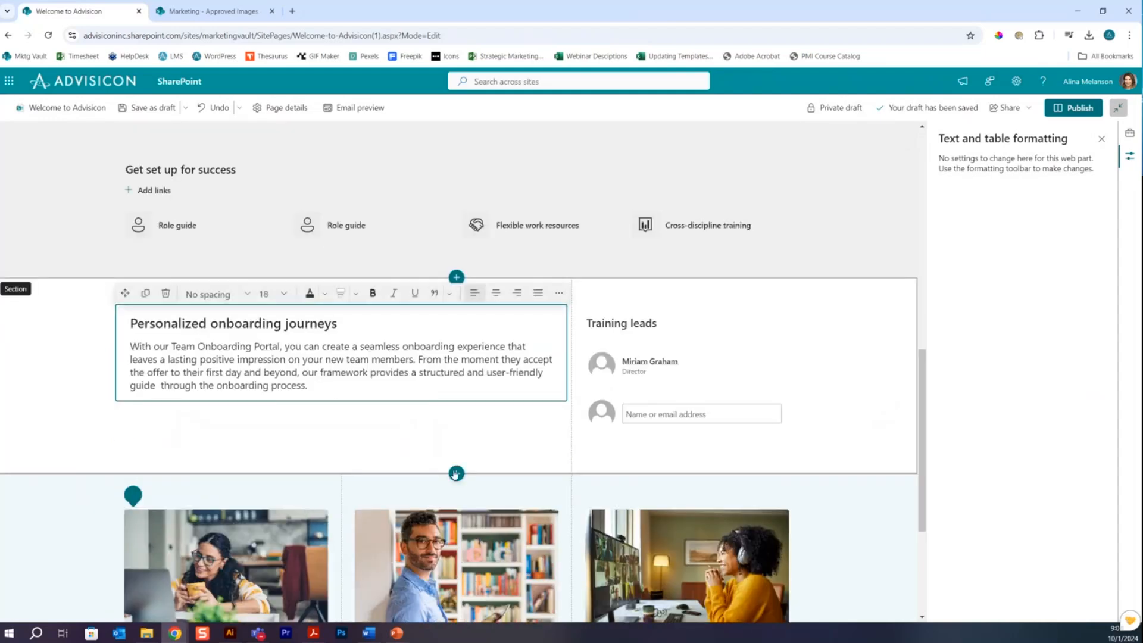
pyautogui.click(456, 476)
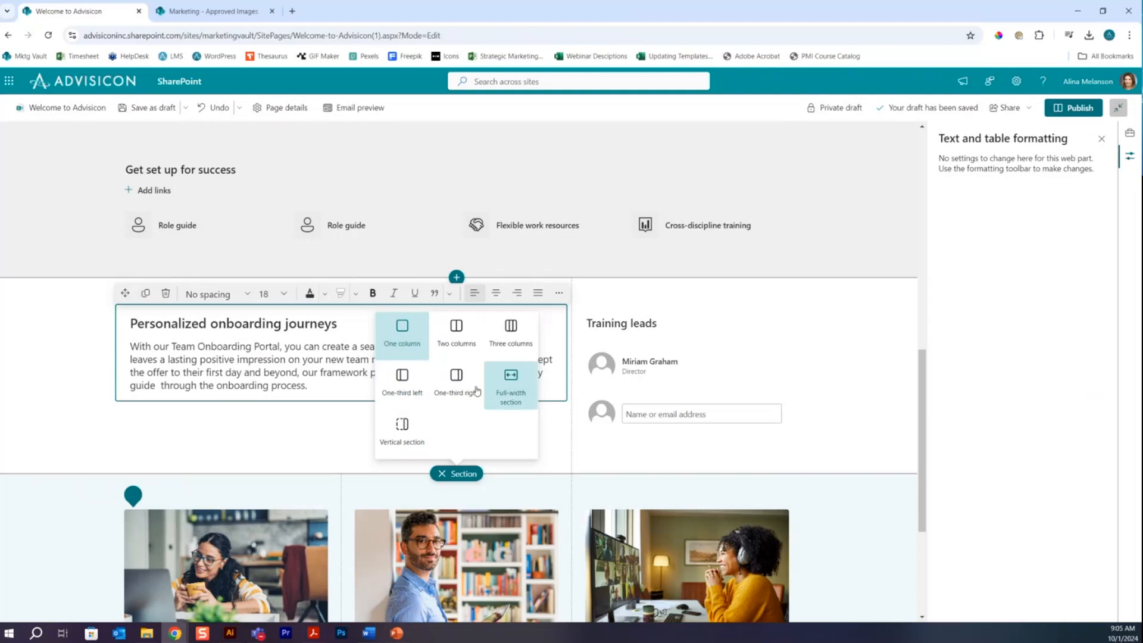
pyautogui.click(469, 476)
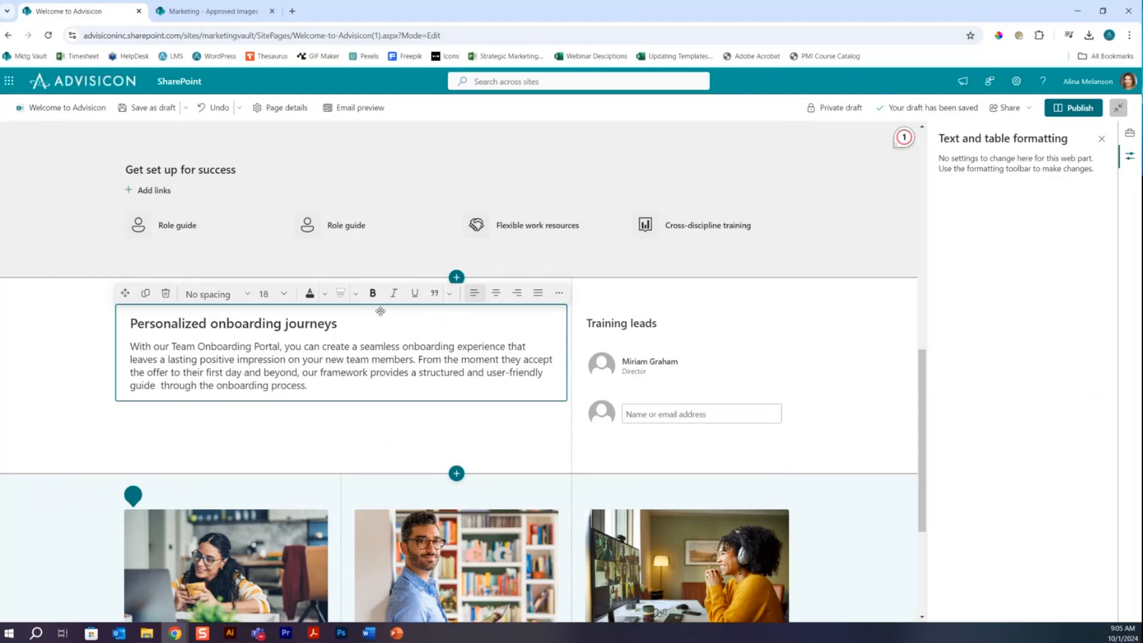
# Replace the "Personalized onboarding journeys" heading with "We're so glad you're here!"
pyautogui.moveTo(365, 324); pyautogui.dragTo(79, 328)
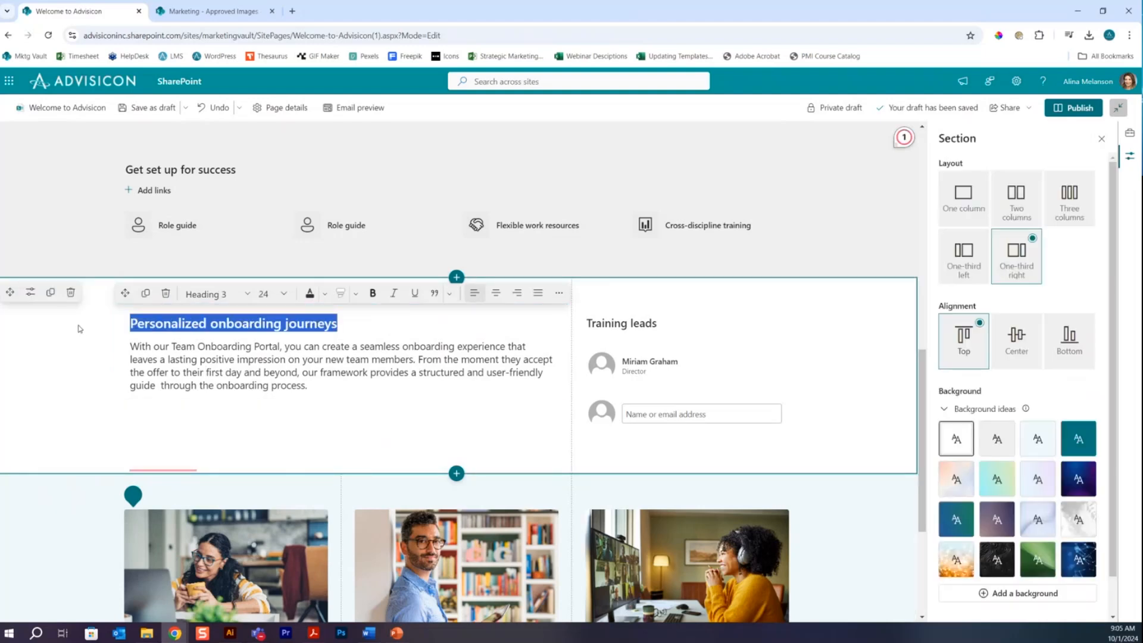
pyautogui.write("We're so glad ")
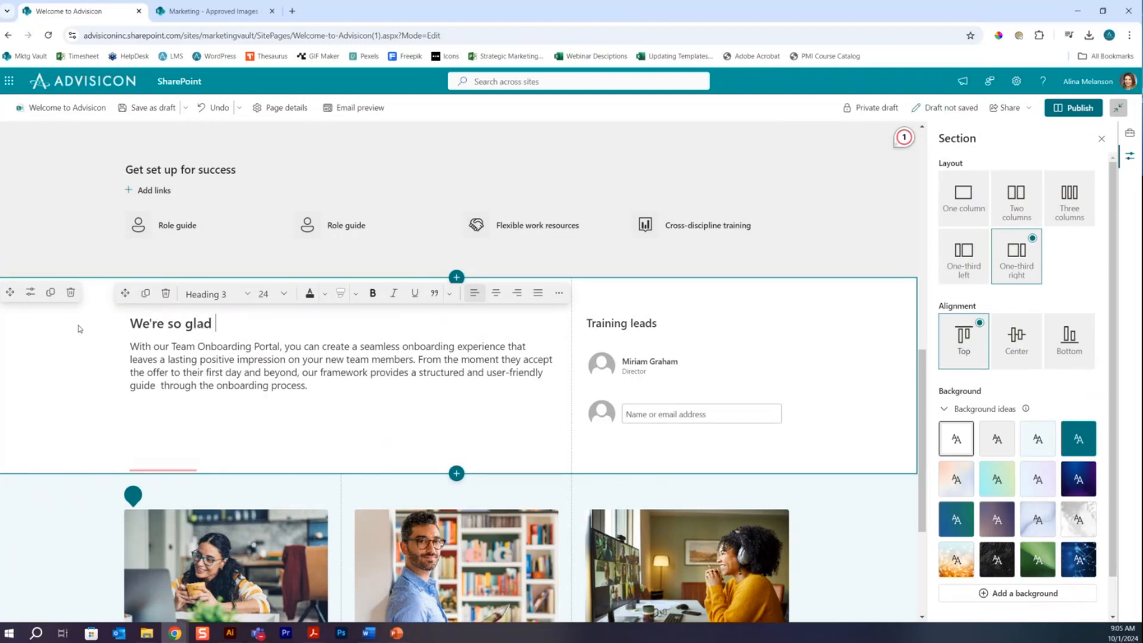
pyautogui.write("you're here!")
# Replace the paragraph below the heading with the prepared text beginning "We're excited to support your growth and success as part of our Advisicon A-Team."
pyautogui.hotkey('alt', 'Tab')
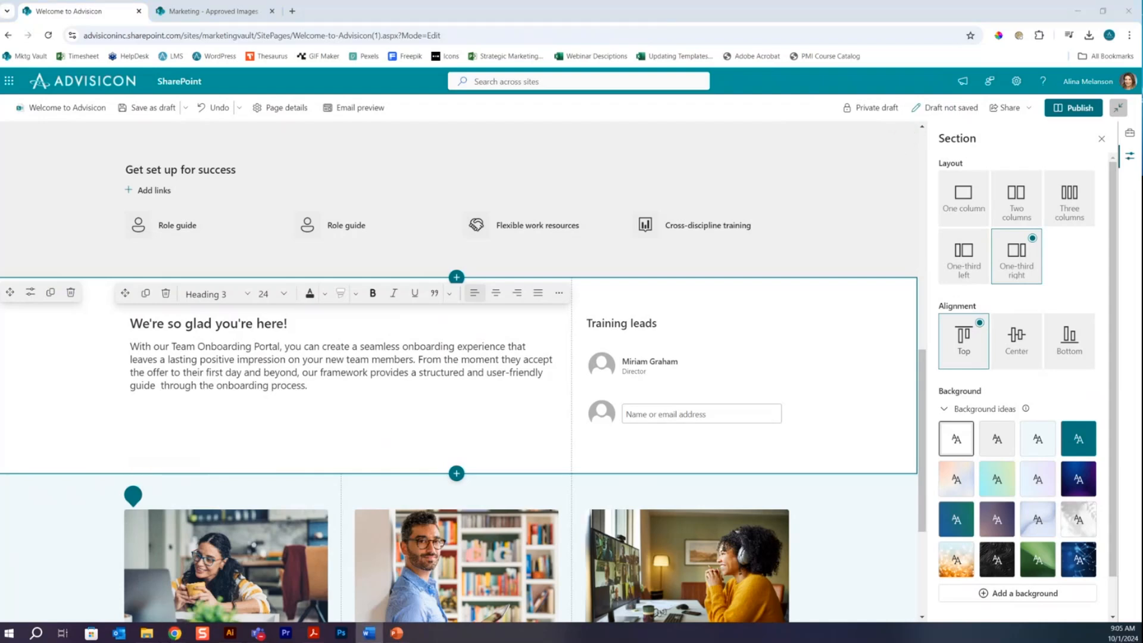
pyautogui.click(319, 391)
pyautogui.moveTo(320, 391); pyautogui.dragTo(88, 354)
pyautogui.write("We're excited to support your growth and success as part of our Advisicon A-Team. Here, you'll find valuable resources, courses, and tools designed to enhance your skills and help you excel in your role. Let's continue building a strong foundation together as we pursue excellence and impact in everything we do!")
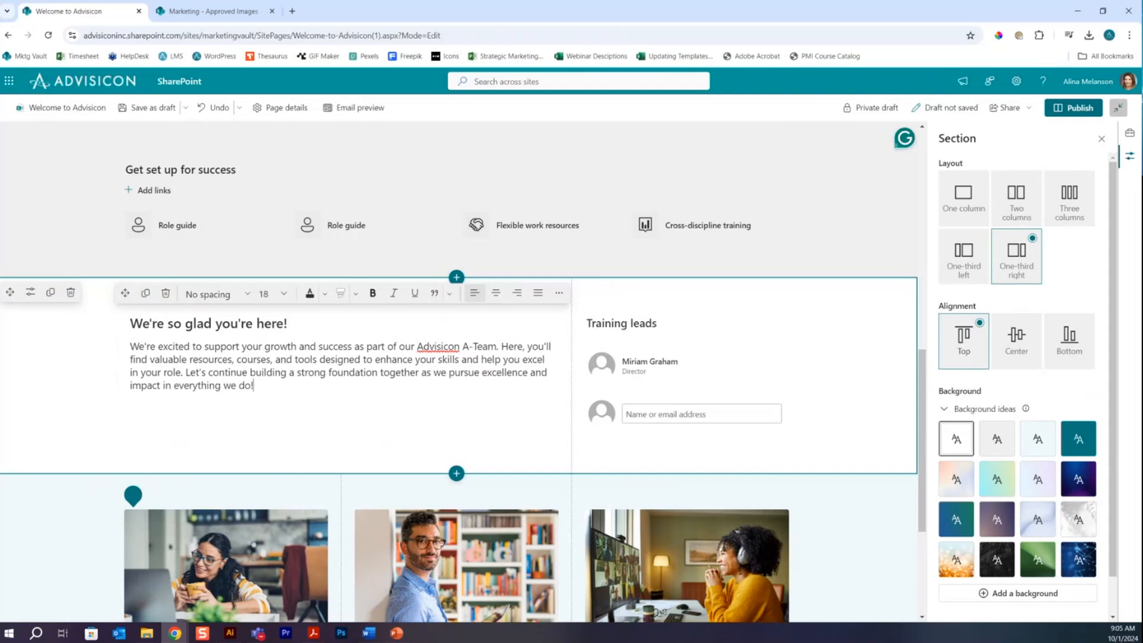
# Add the Chief Implementation Officer and the Center of Excellence Director to Training leads and remove the placeholder Director
pyautogui.click(635, 327)
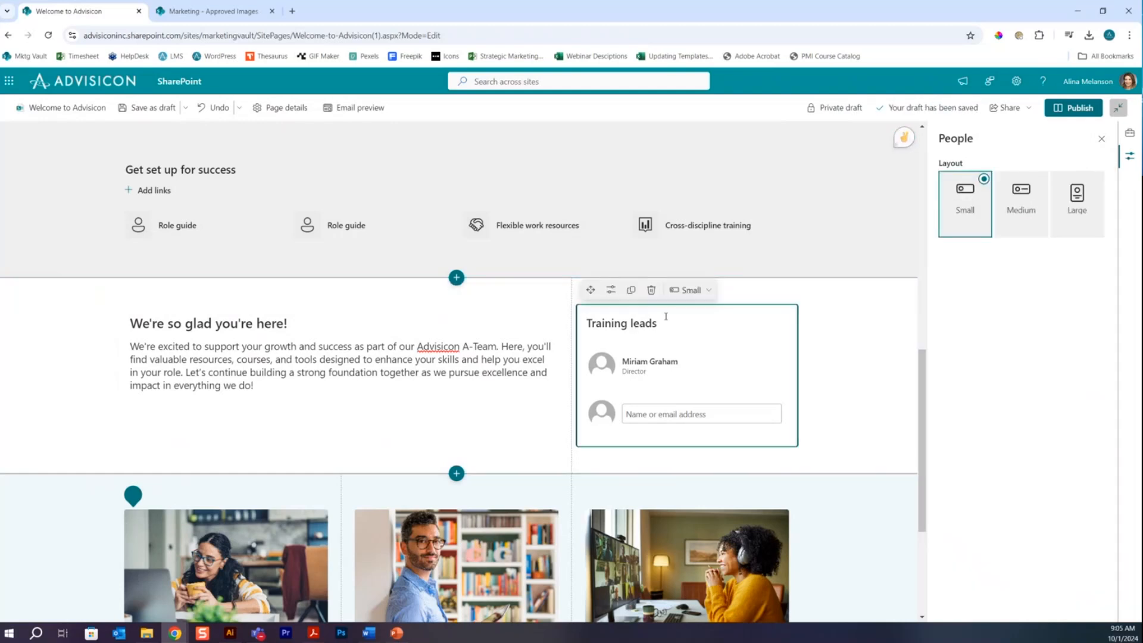
pyautogui.moveTo(668, 322); pyautogui.dragTo(541, 309)
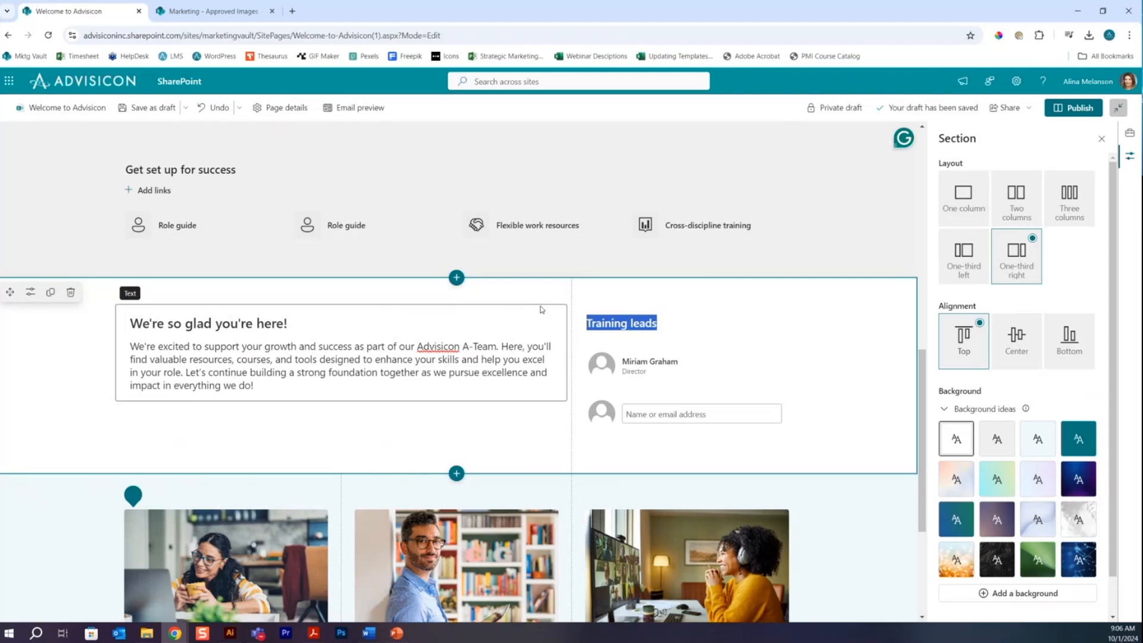
pyautogui.click(636, 366)
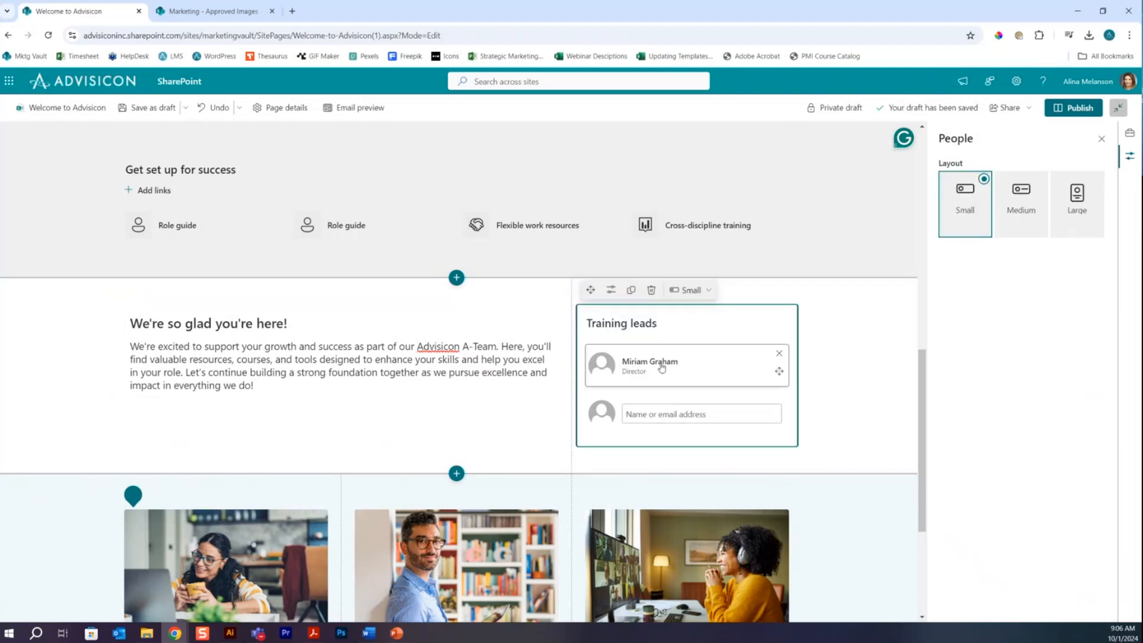
pyautogui.click(656, 411)
pyautogui.write('lau')
pyautogui.click(661, 440)
pyautogui.write('cry')
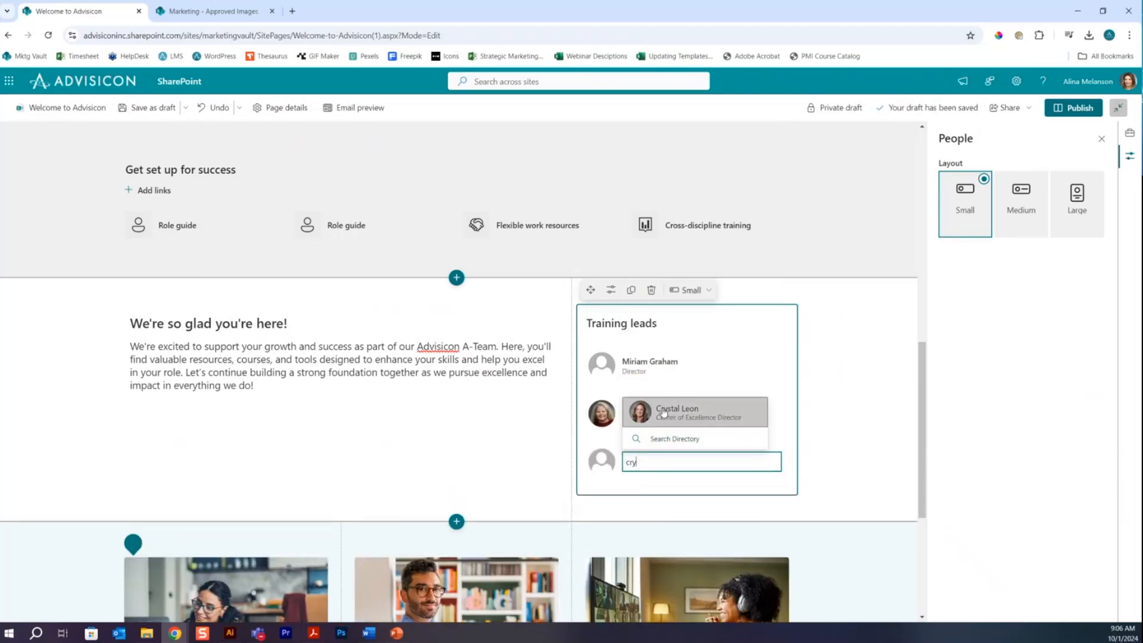
pyautogui.click(663, 411)
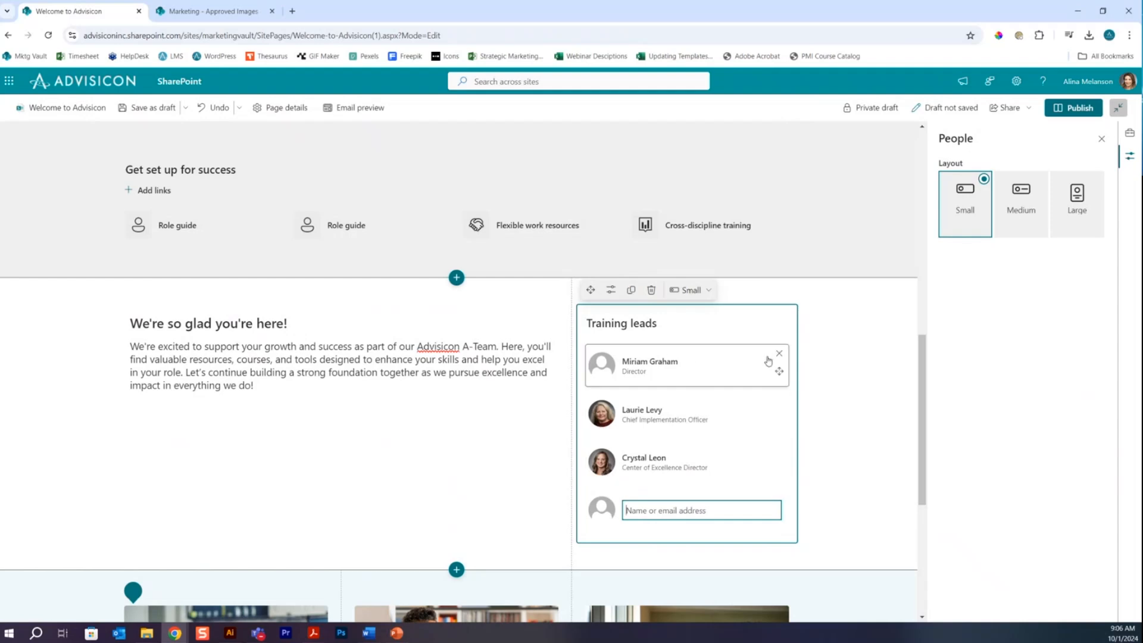
pyautogui.click(779, 353)
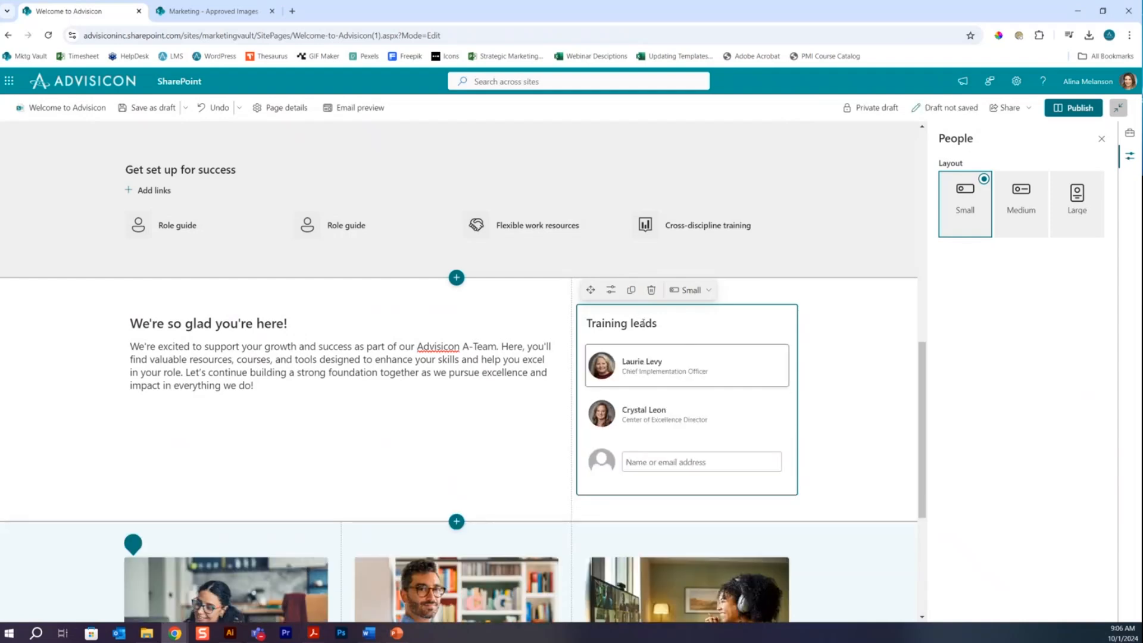
pyautogui.click(257, 293)
# Link the first image in the three-column section to the Marketing Vault home page, copying its address from a new browser tab
pyautogui.scroll(-3, 257, 293)
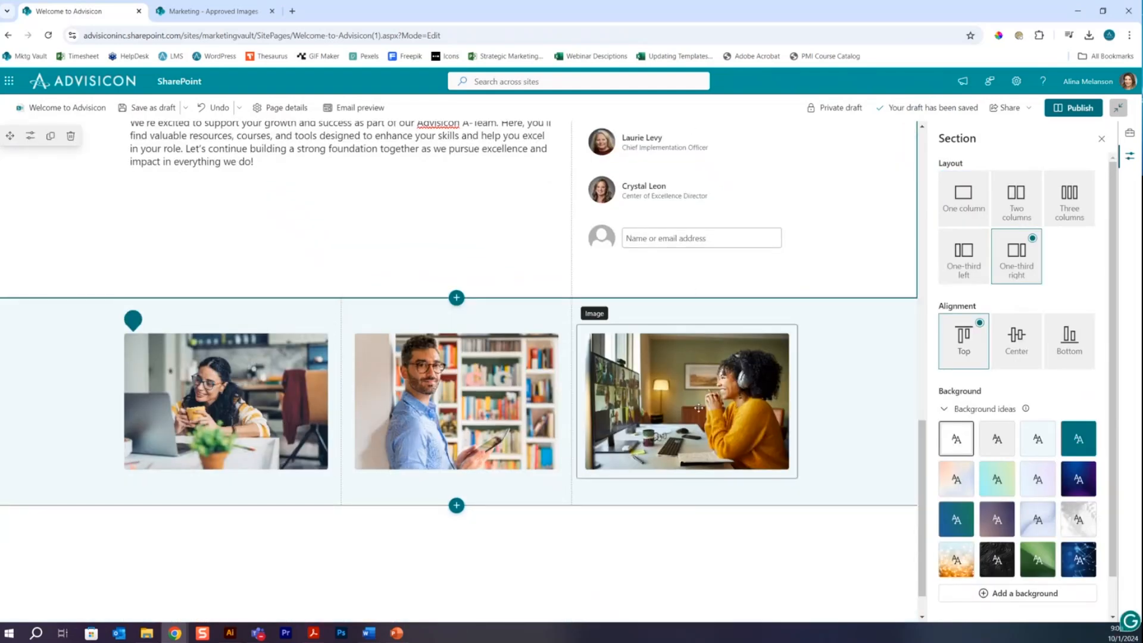
pyautogui.click(323, 390)
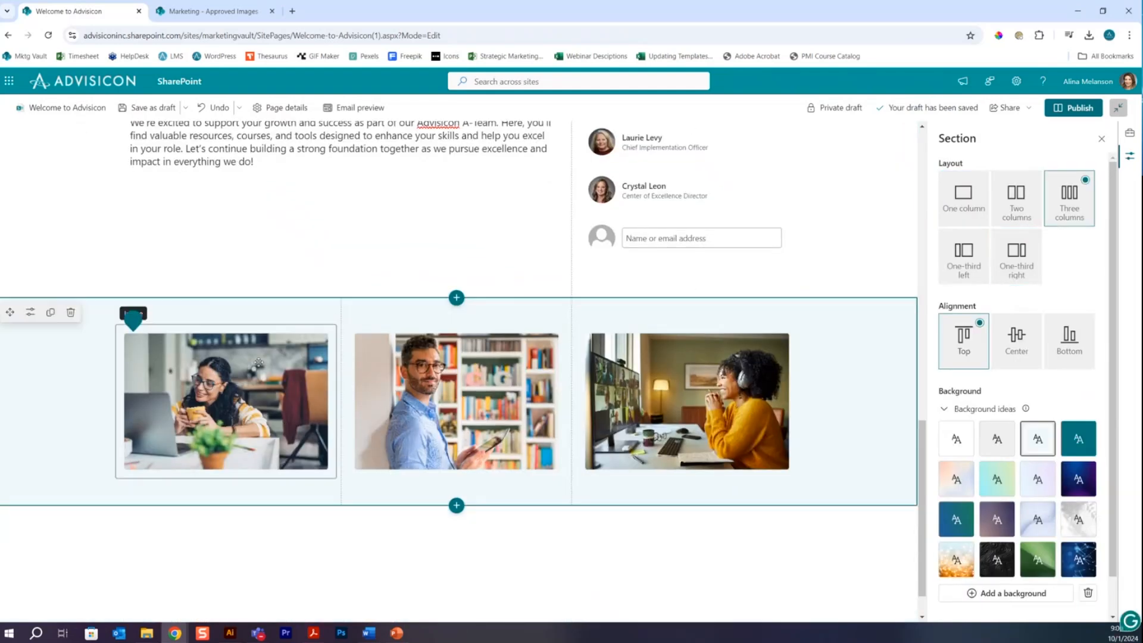
pyautogui.click(260, 394)
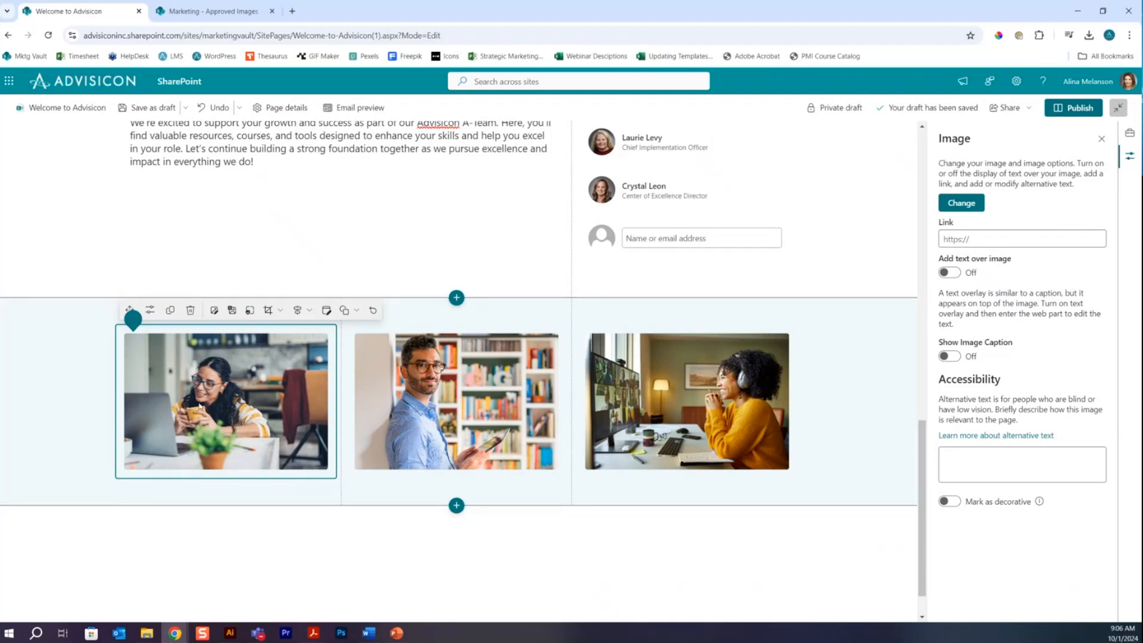
pyautogui.click(228, 423)
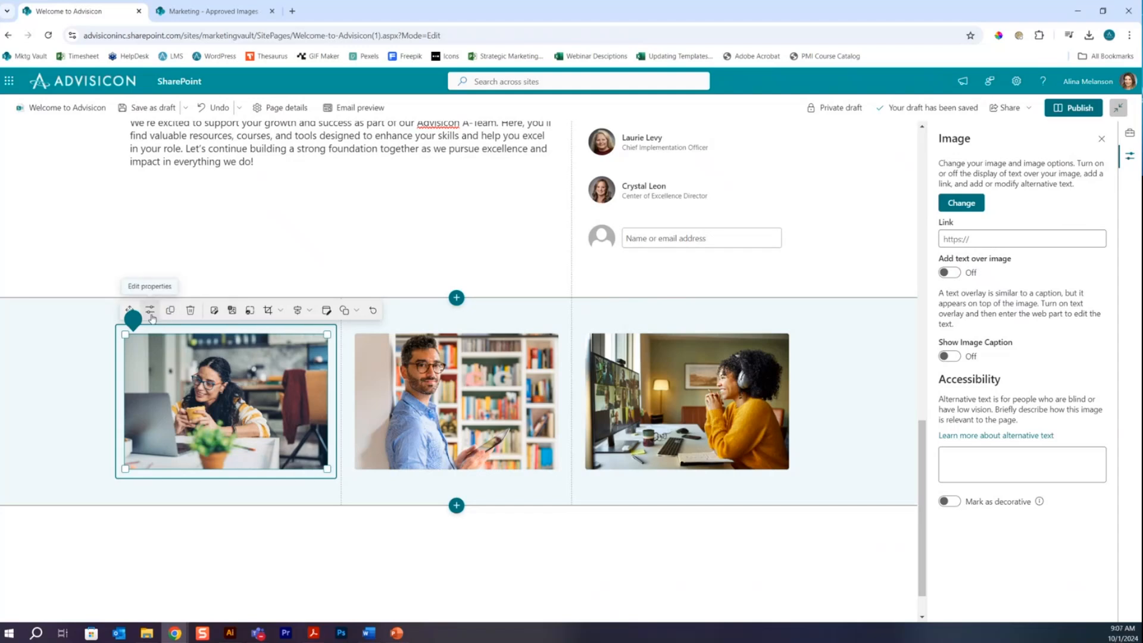
pyautogui.moveTo(153, 327)
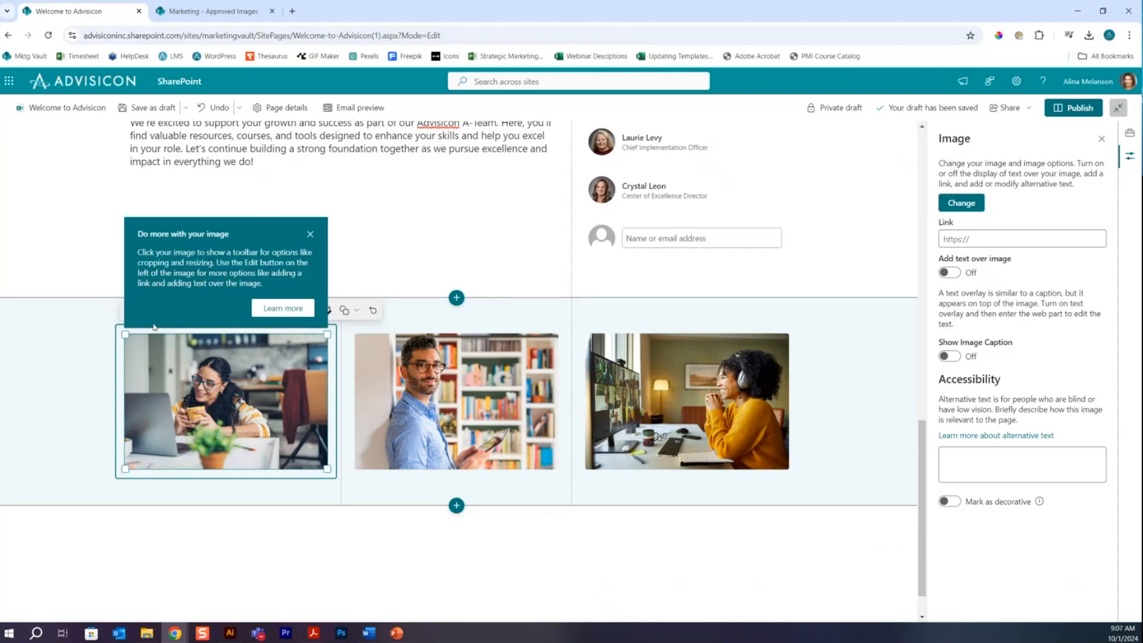
pyautogui.click(987, 237)
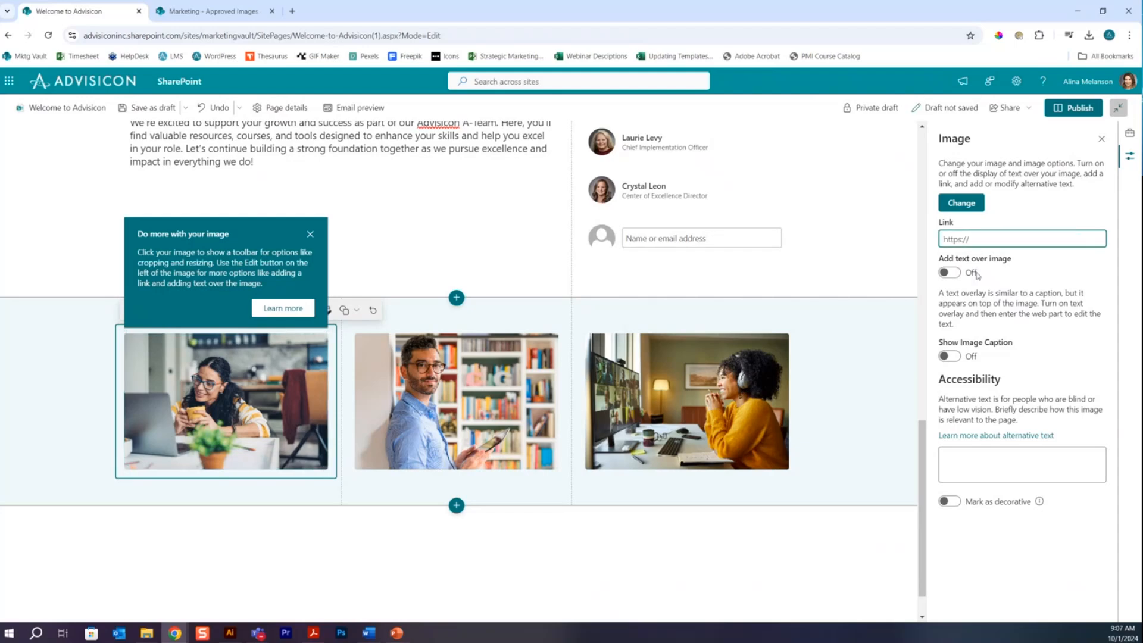
pyautogui.click(293, 12)
pyautogui.click(22, 56)
pyautogui.click(287, 34)
pyautogui.hotkey('ctrl', 'a')
pyautogui.hotkey('ctrl', 'c')
pyautogui.click(77, 11)
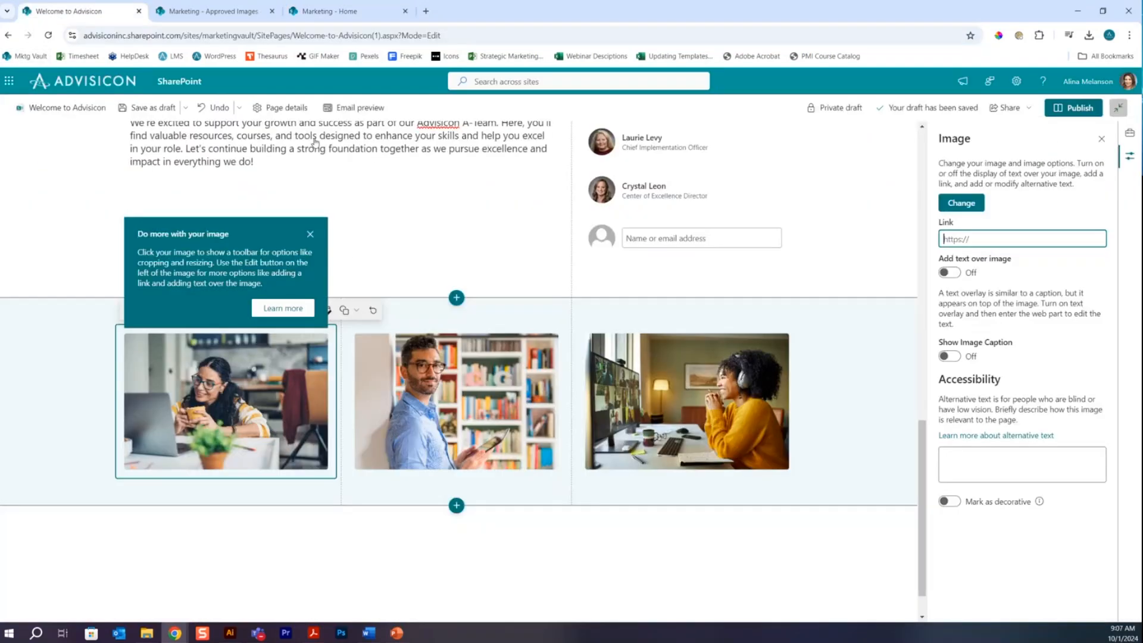
pyautogui.hotkey('ctrl', 'v')
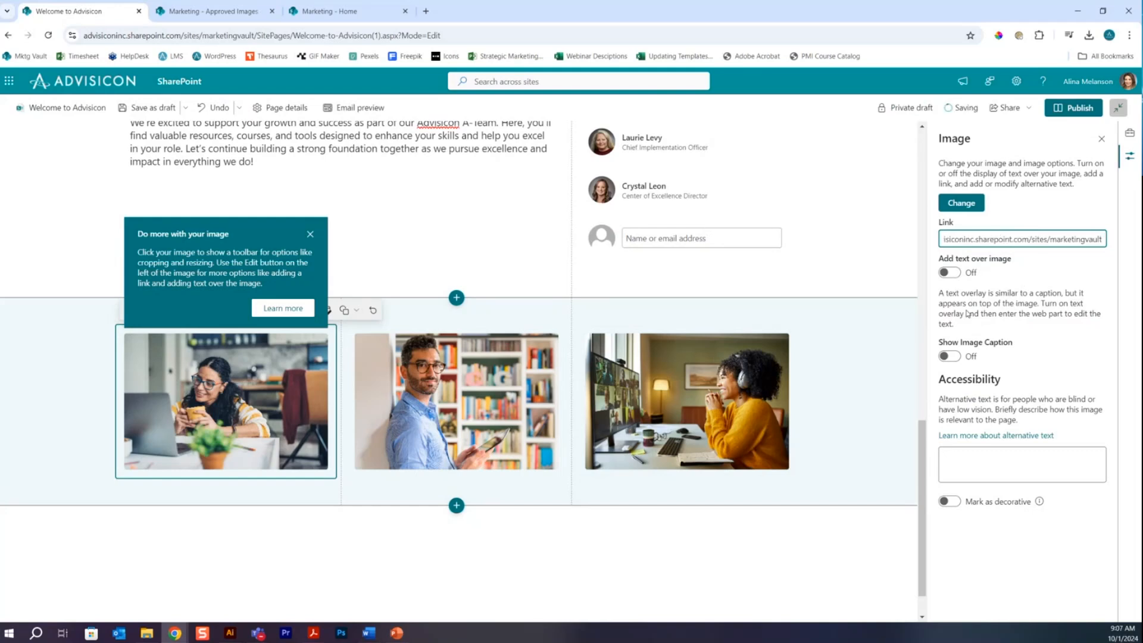
# Turn on the text overlay for the first image and set it to "Welcome to the Marketing Vault"
pyautogui.click(950, 273)
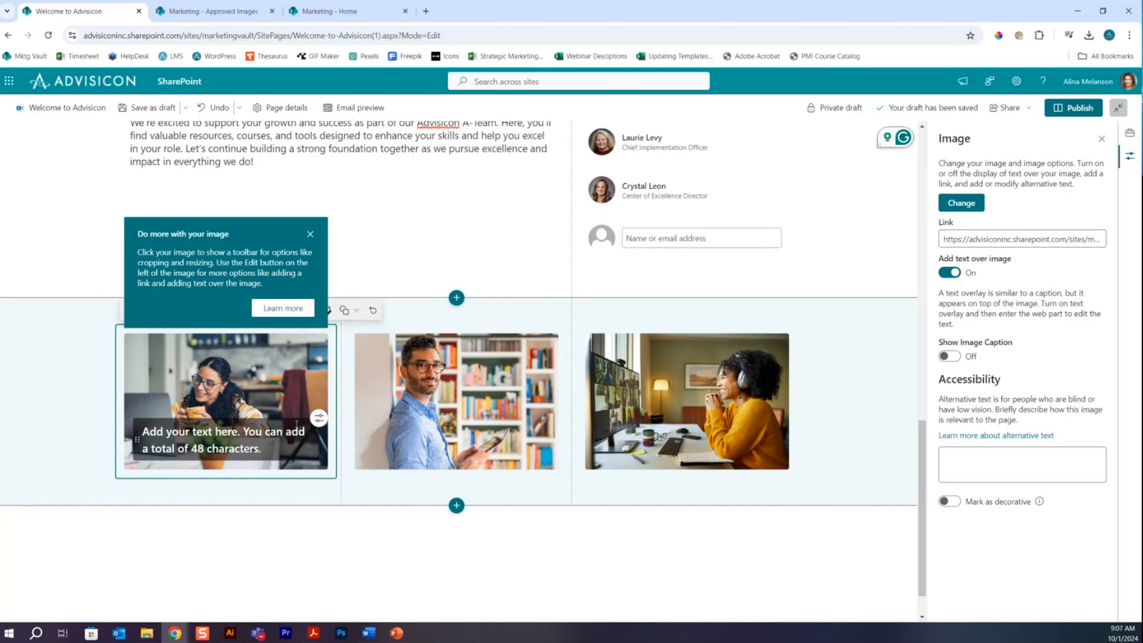
pyautogui.click(297, 423)
pyautogui.write('Welcomt to')
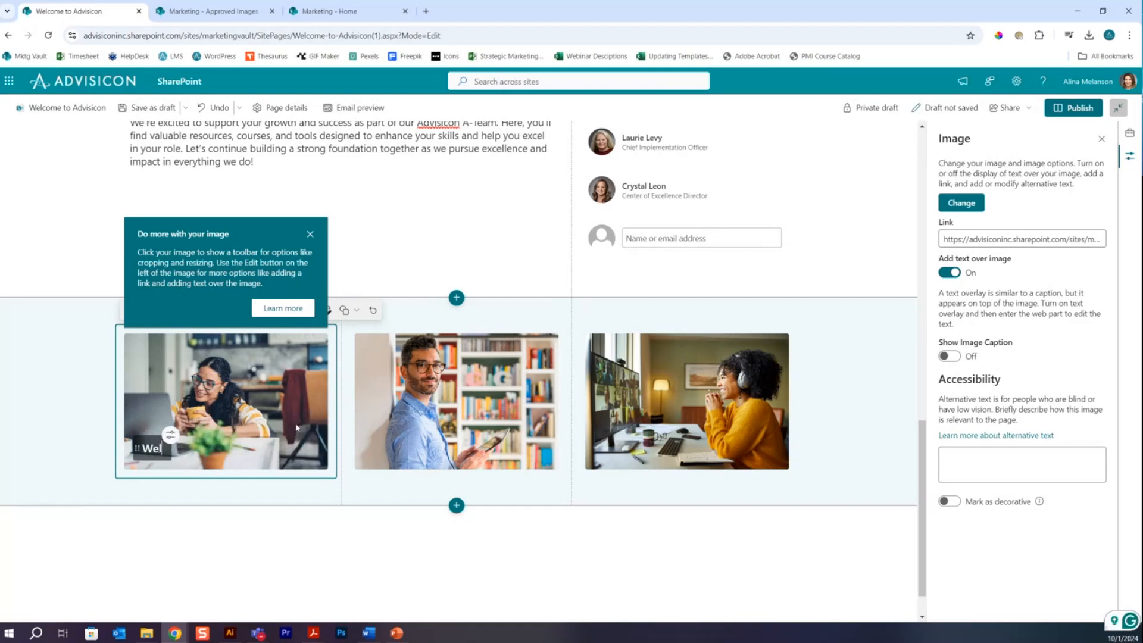
pyautogui.press('BackSpace')
pyautogui.press('BackSpace')
pyautogui.press('BackSpace')
pyautogui.press('BackSpace')
pyautogui.write('e to the Marketing Vault')
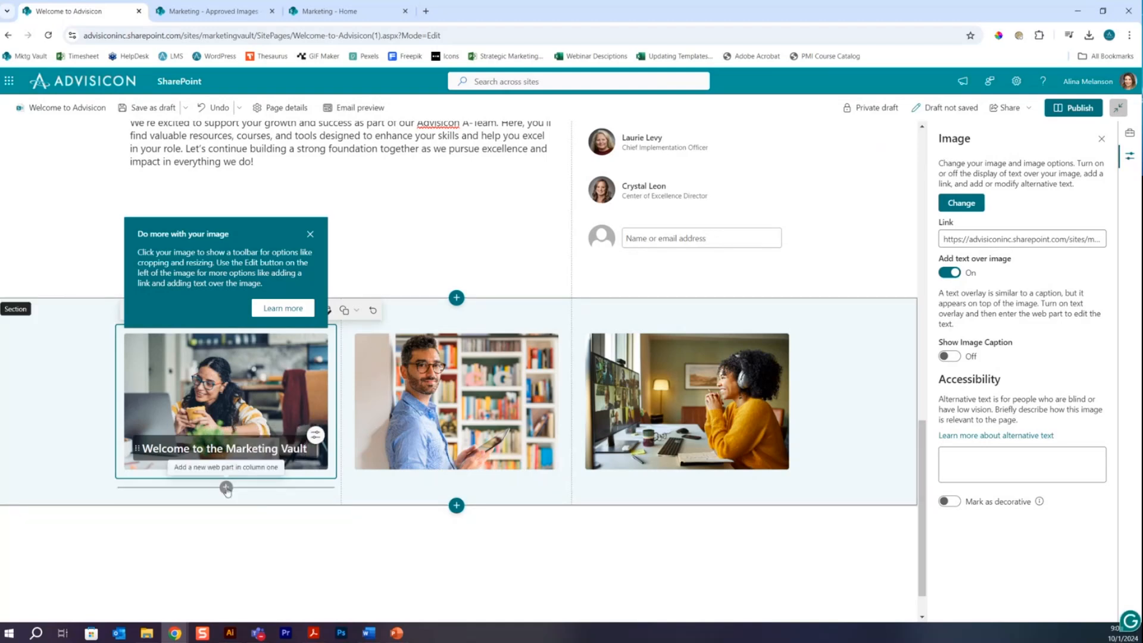
# Add a Text web part below the first image reading "Get up to speed with Advisicon's products, practices, and solutions."
pyautogui.click(226, 488)
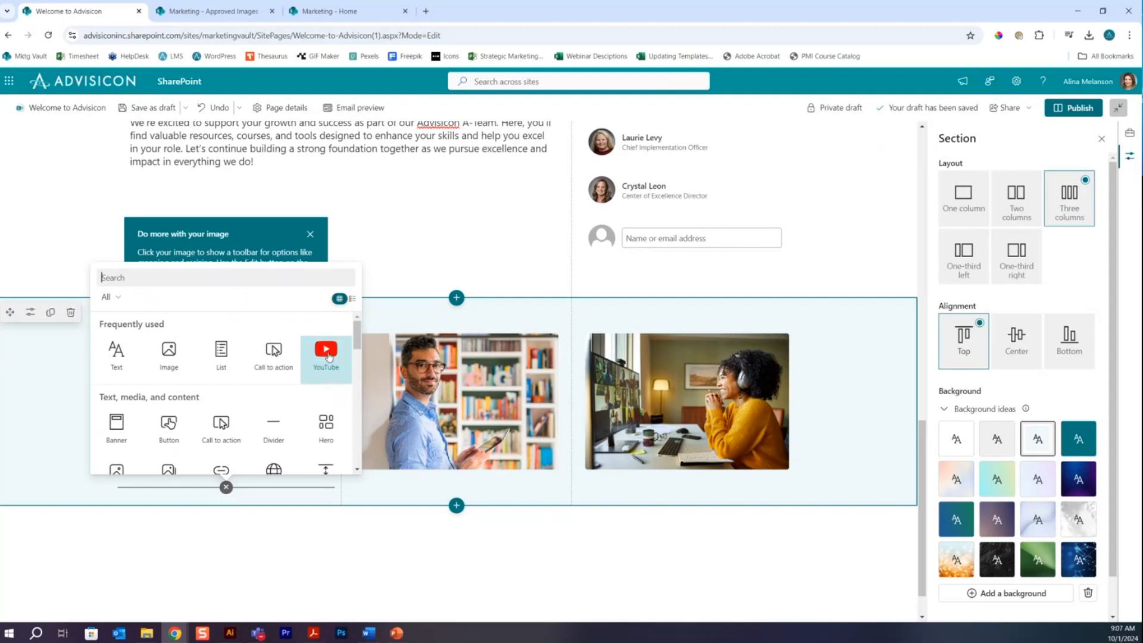
pyautogui.scroll(-1, 273, 417)
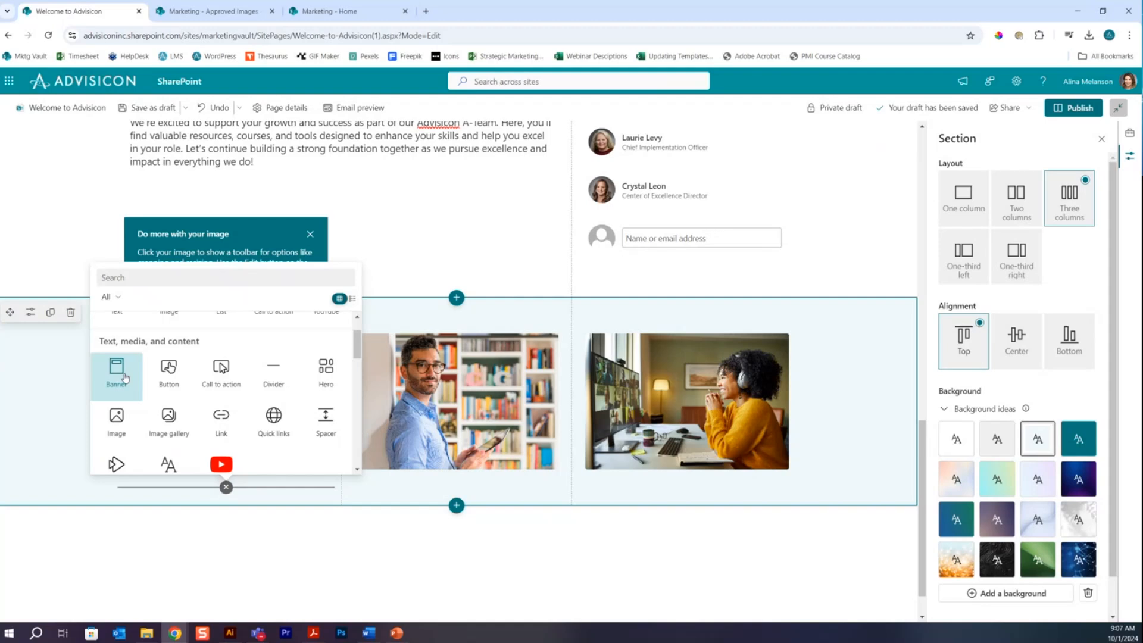
pyautogui.scroll(-1, 280, 401)
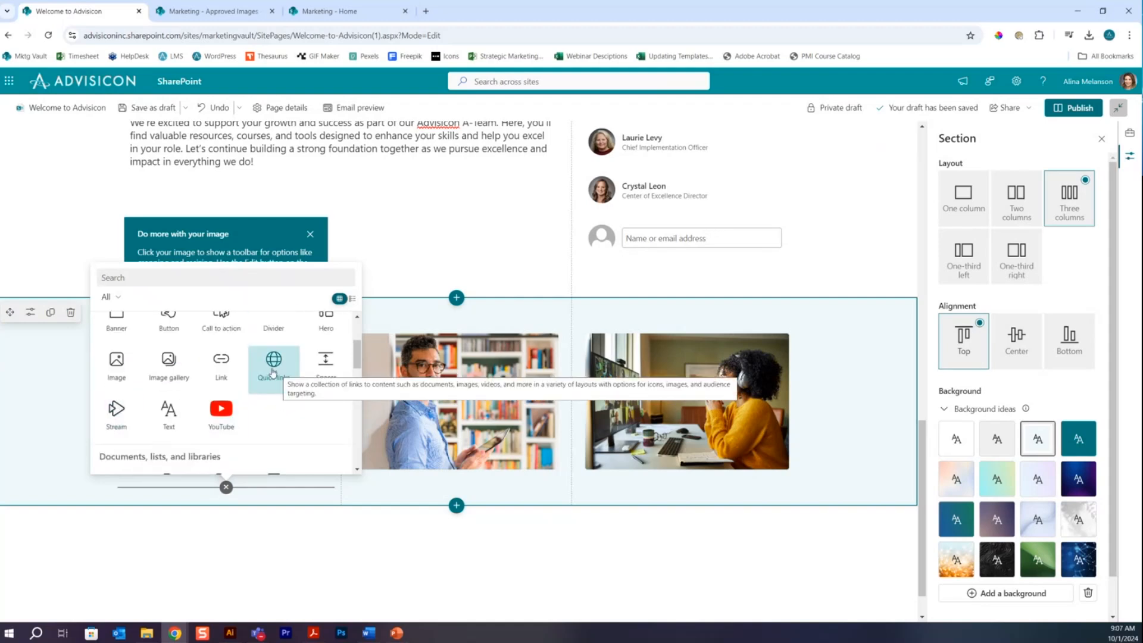
pyautogui.scroll(2, 167, 366)
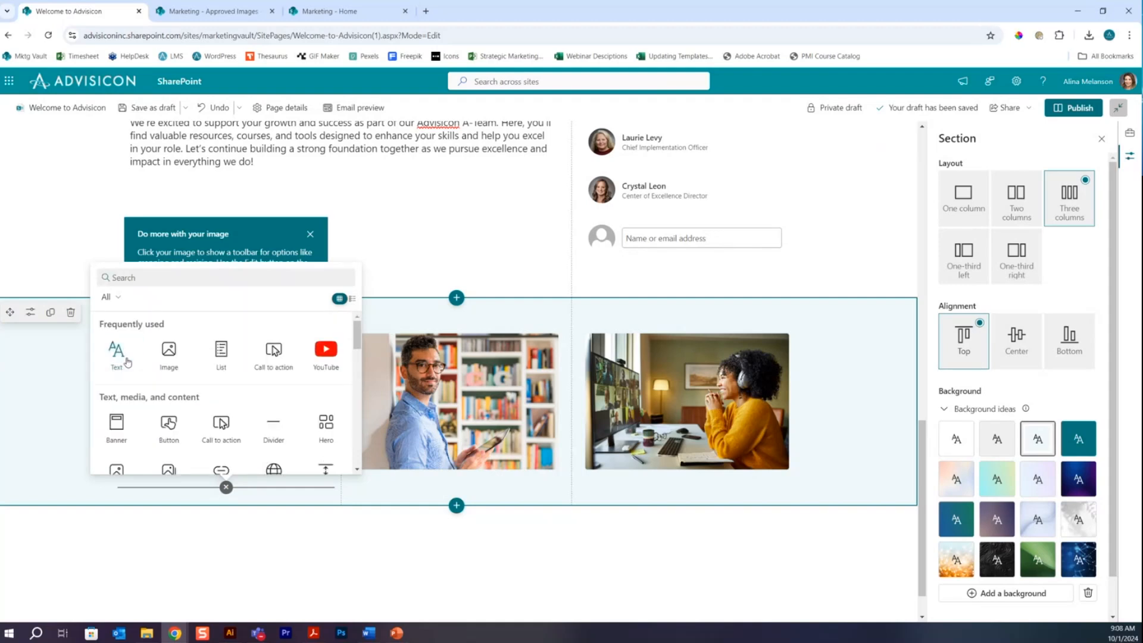
pyautogui.click(127, 361)
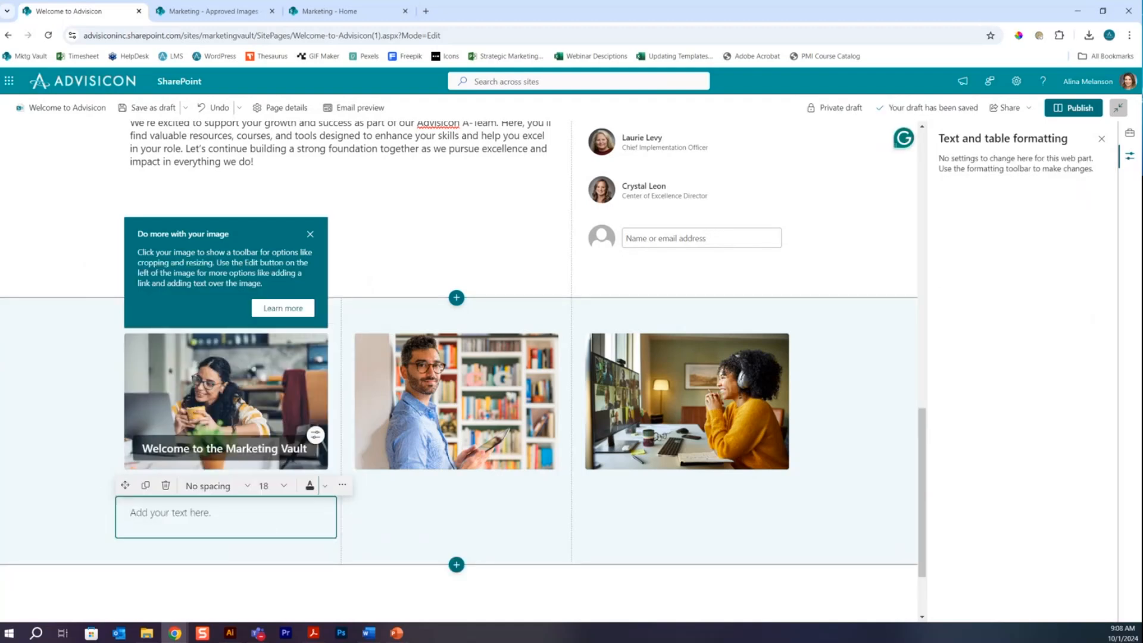
pyautogui.write("Get up to speed with Advisicon's products, practices, and solutions.")
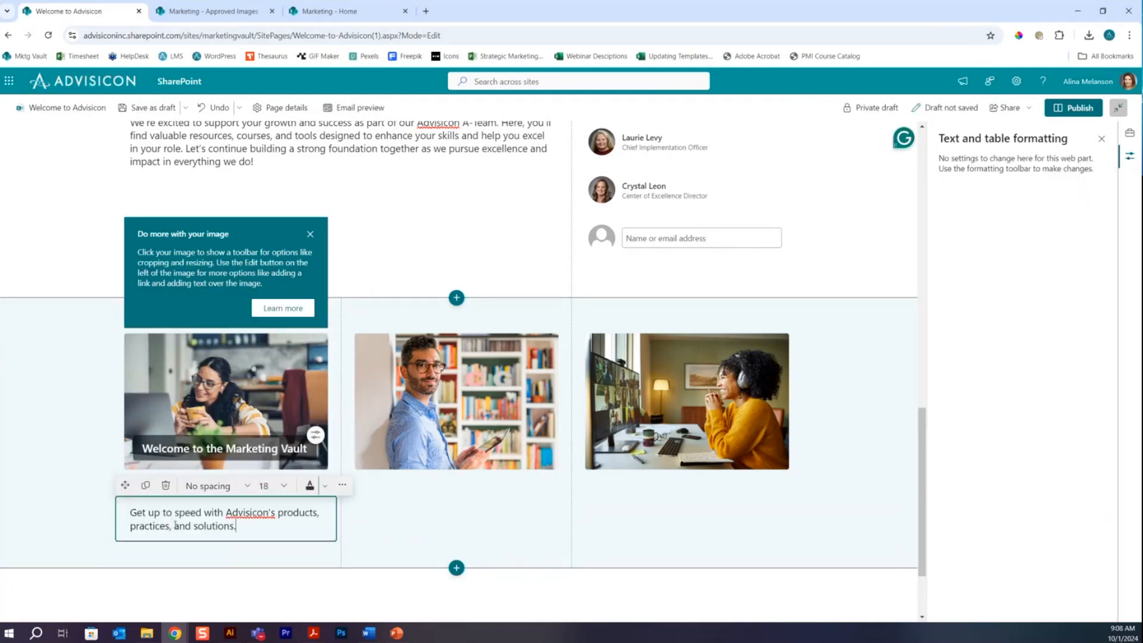
pyautogui.click(467, 532)
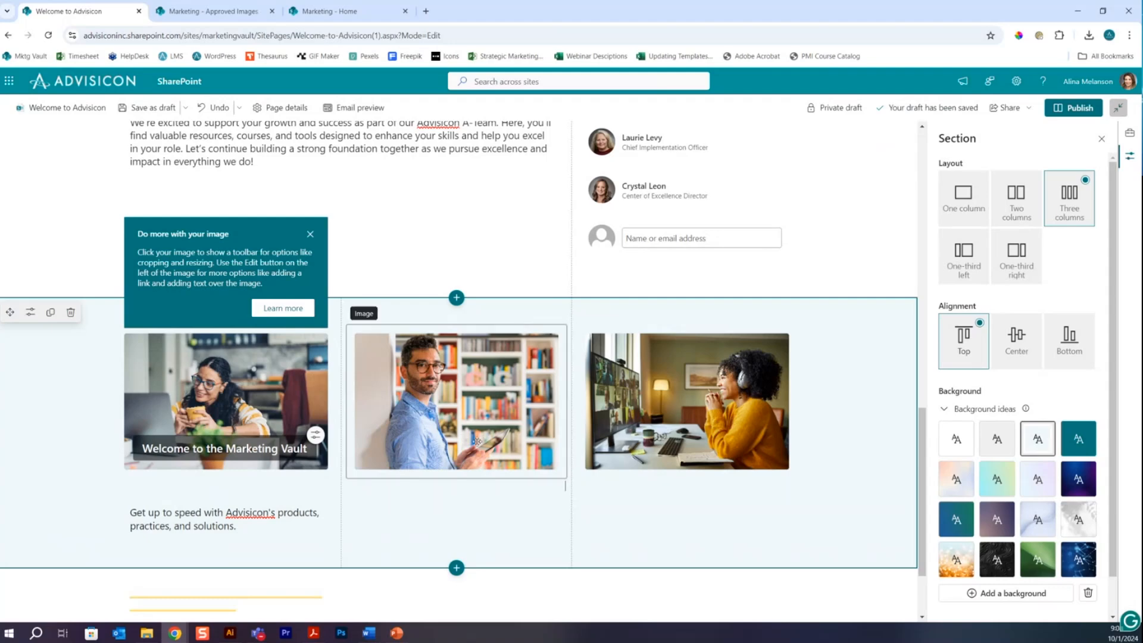
# Return to the start of the onboarding page and save it as a draft
pyautogui.click(671, 374)
pyautogui.scroll(15, 671, 374)
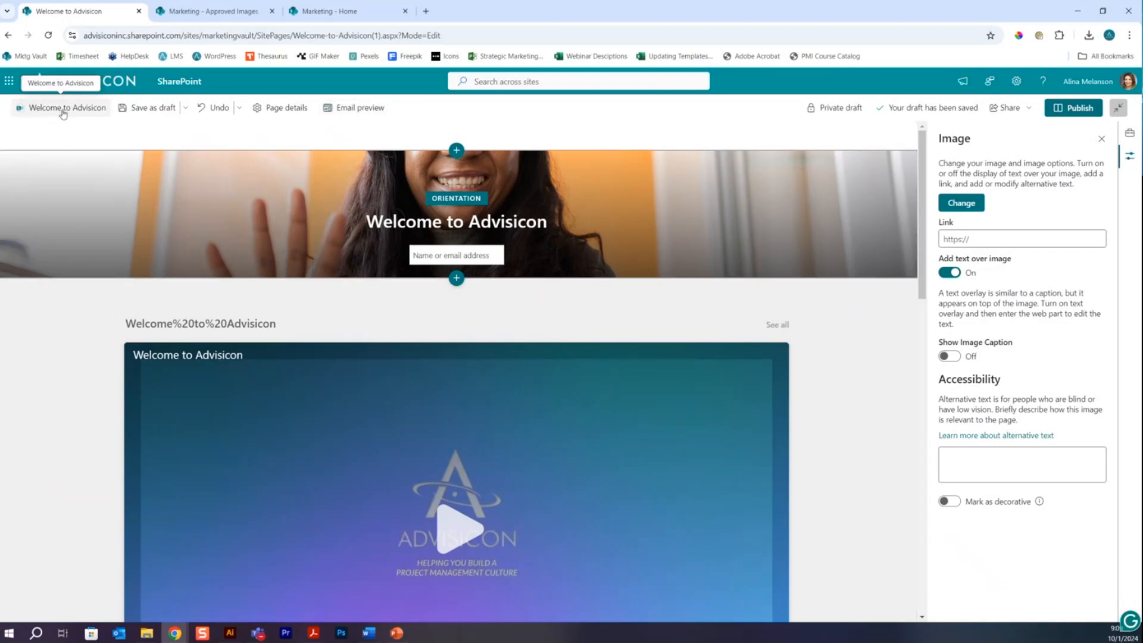
pyautogui.click(153, 111)
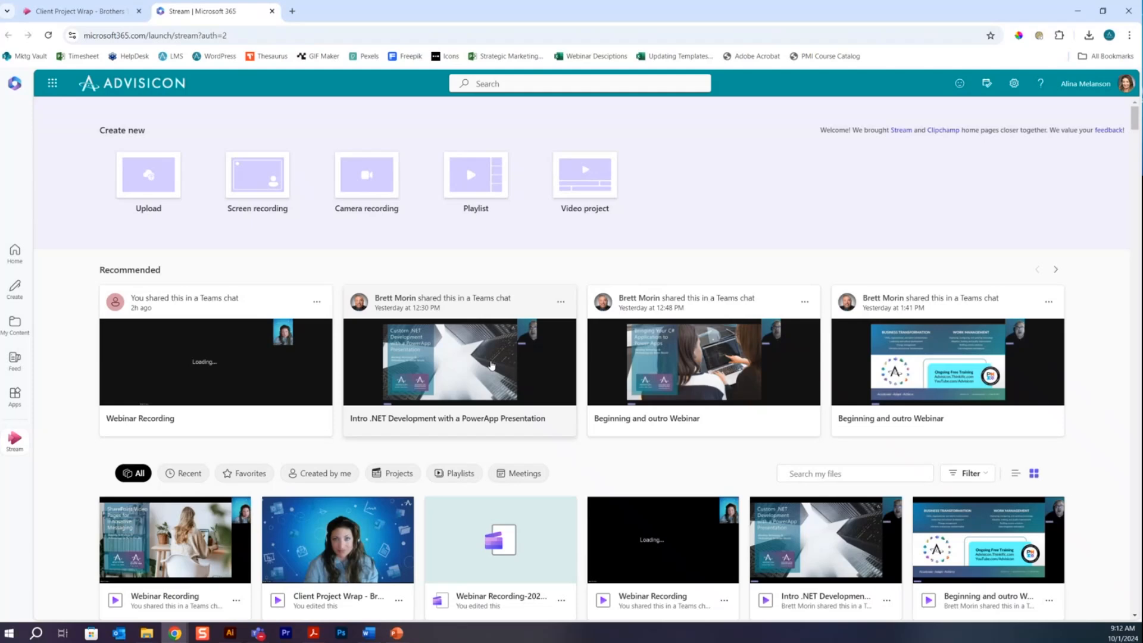
# Return to the Client Project Wrap - Brothers Tree Farm video page in Stream and open its sharing options
pyautogui.click(86, 12)
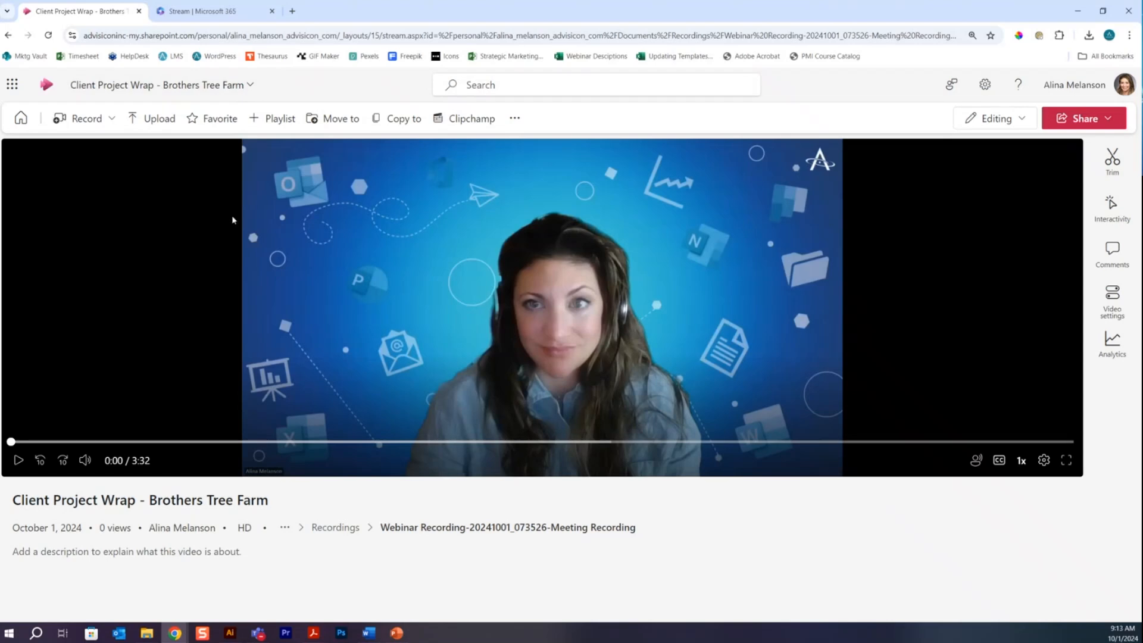
pyautogui.click(1099, 121)
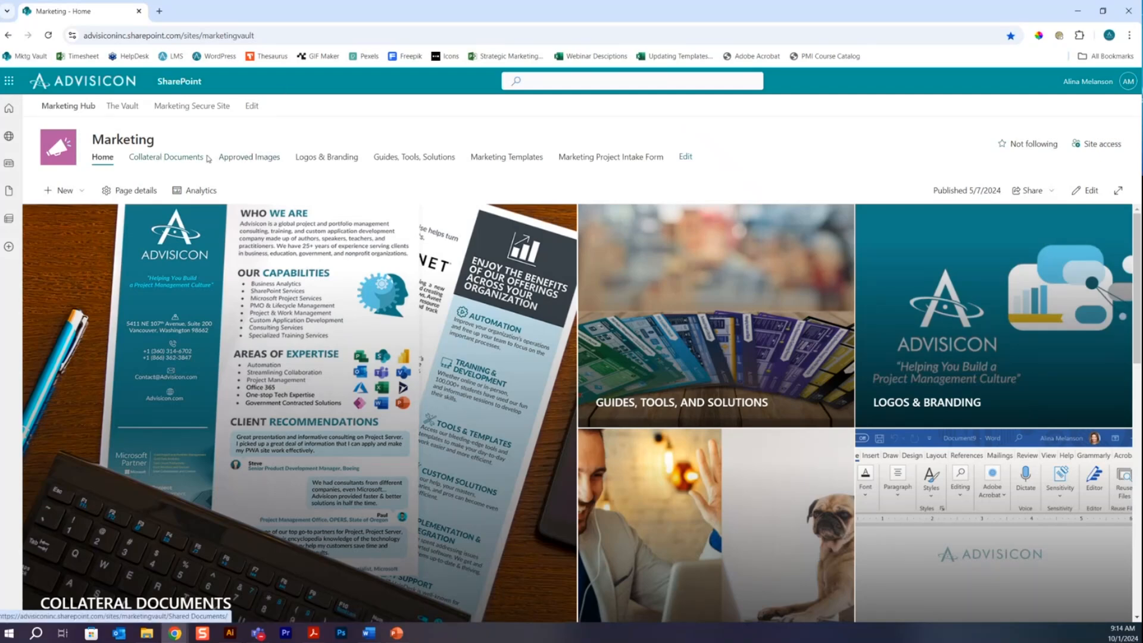
# Open the Client Project Wrap - Brothers Tree Farm video from the Marketing site's Approved Images library
pyautogui.click(249, 158)
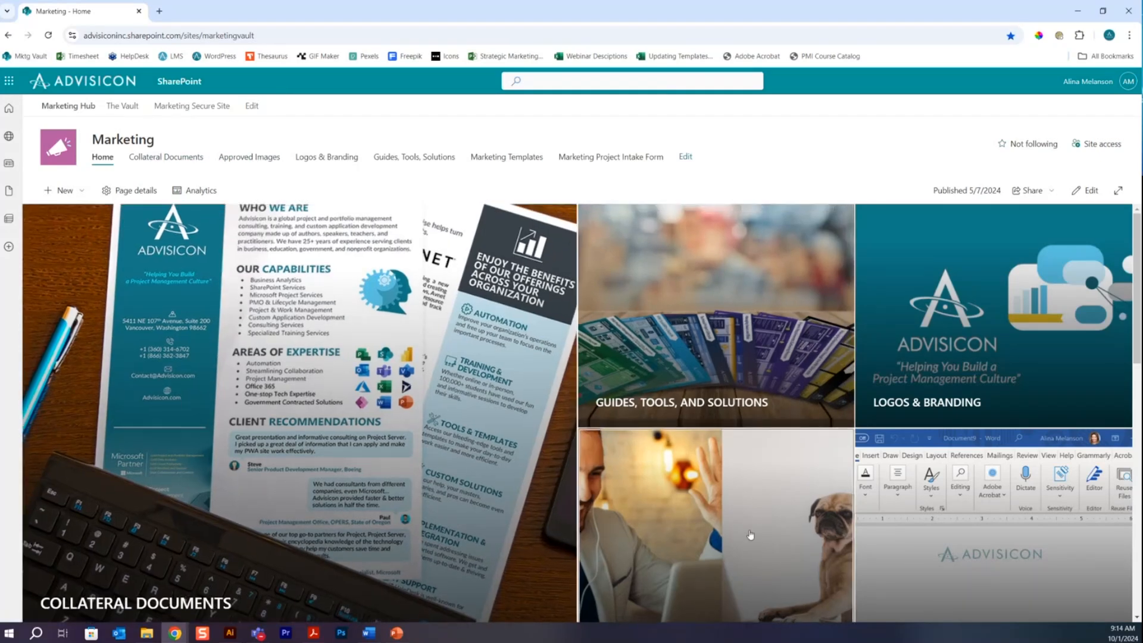
pyautogui.scroll(-20, 288, 378)
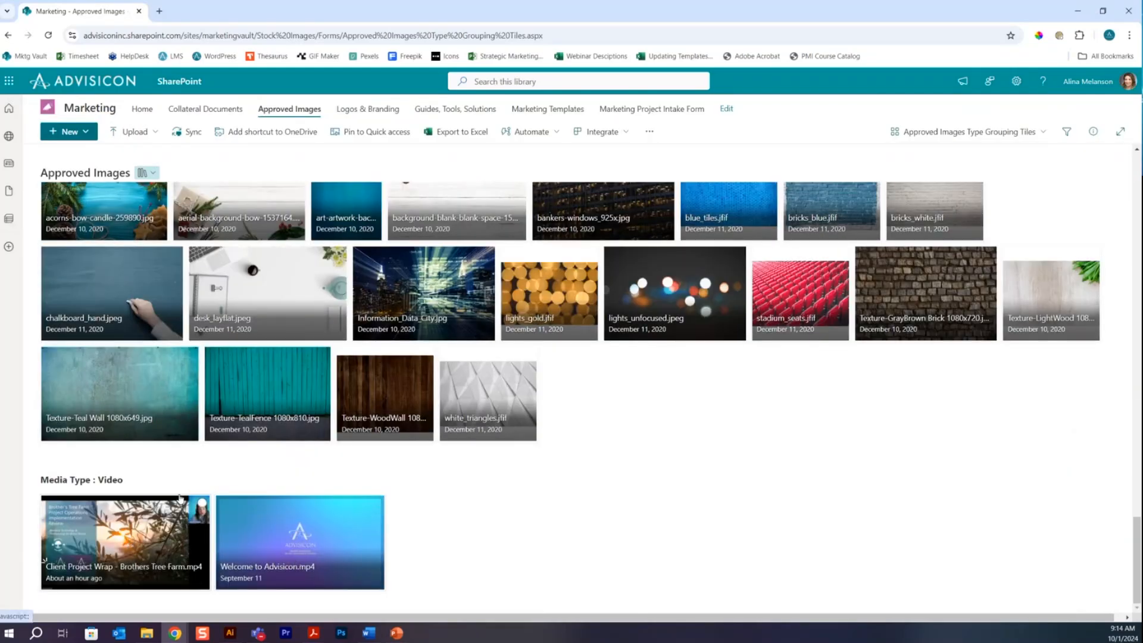
pyautogui.click(165, 524)
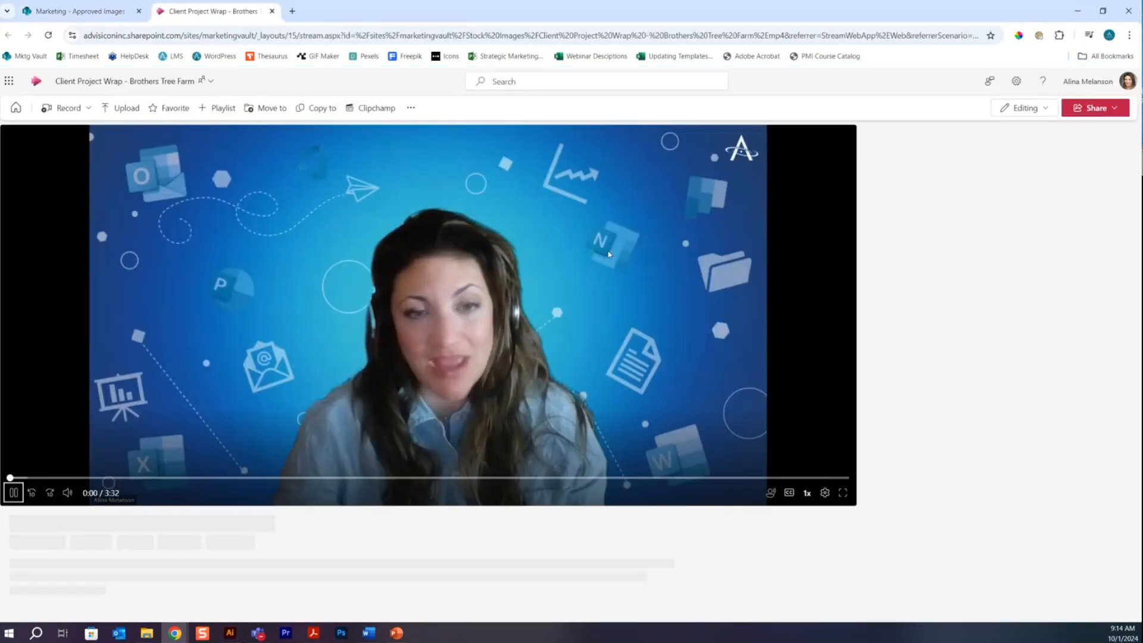
# Pause the video, rewind it to the start and close its transcript
pyautogui.click(560, 296)
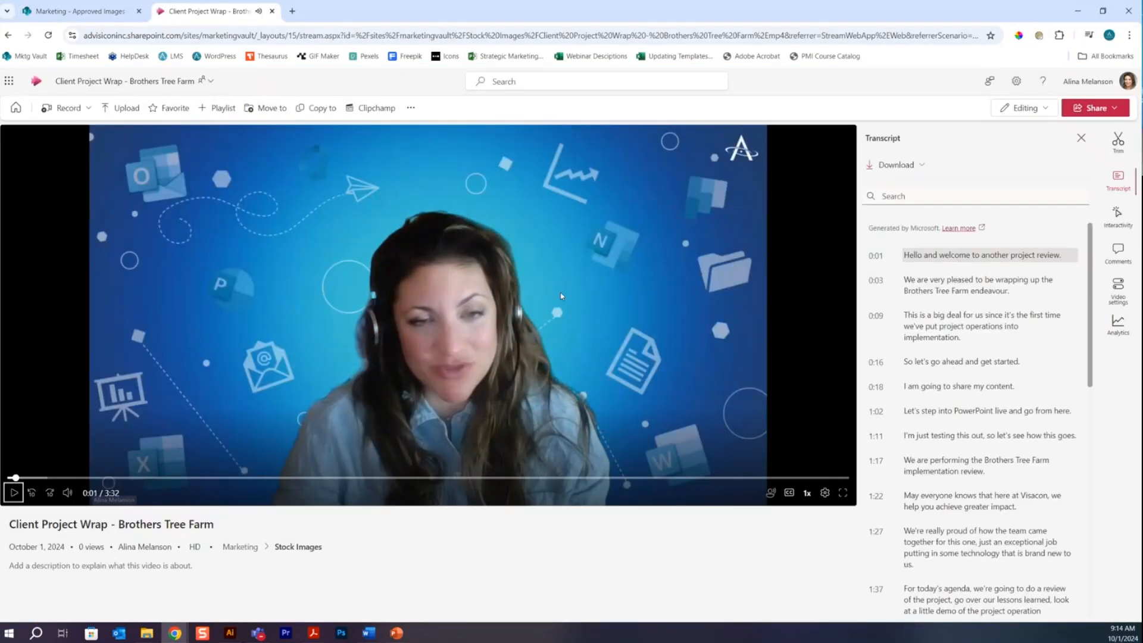
pyautogui.click(9, 478)
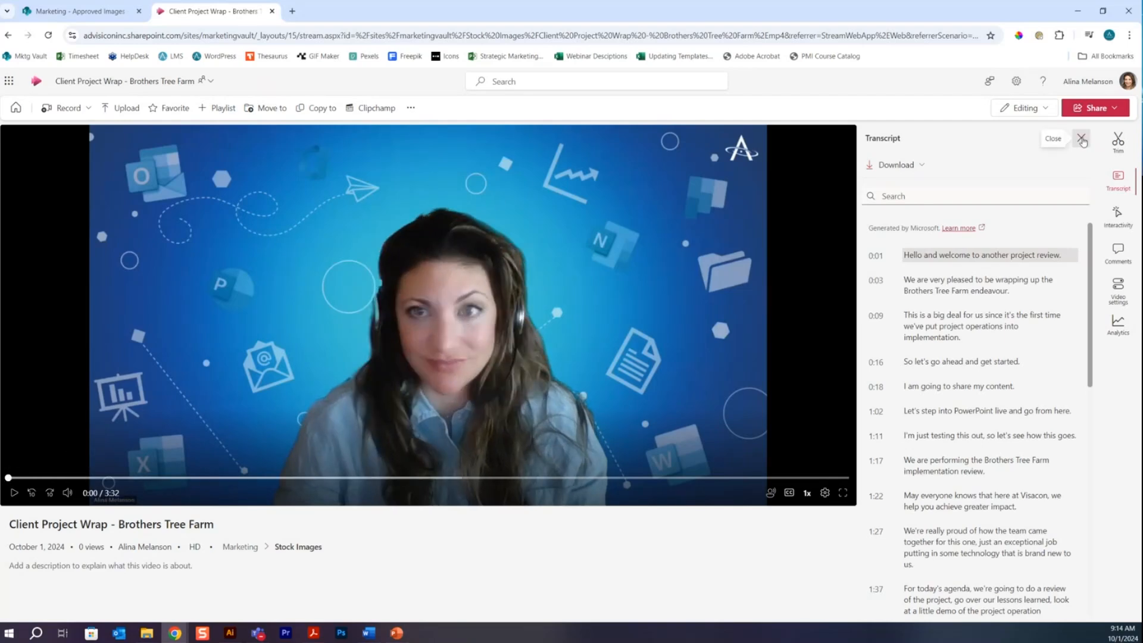
pyautogui.click(1081, 138)
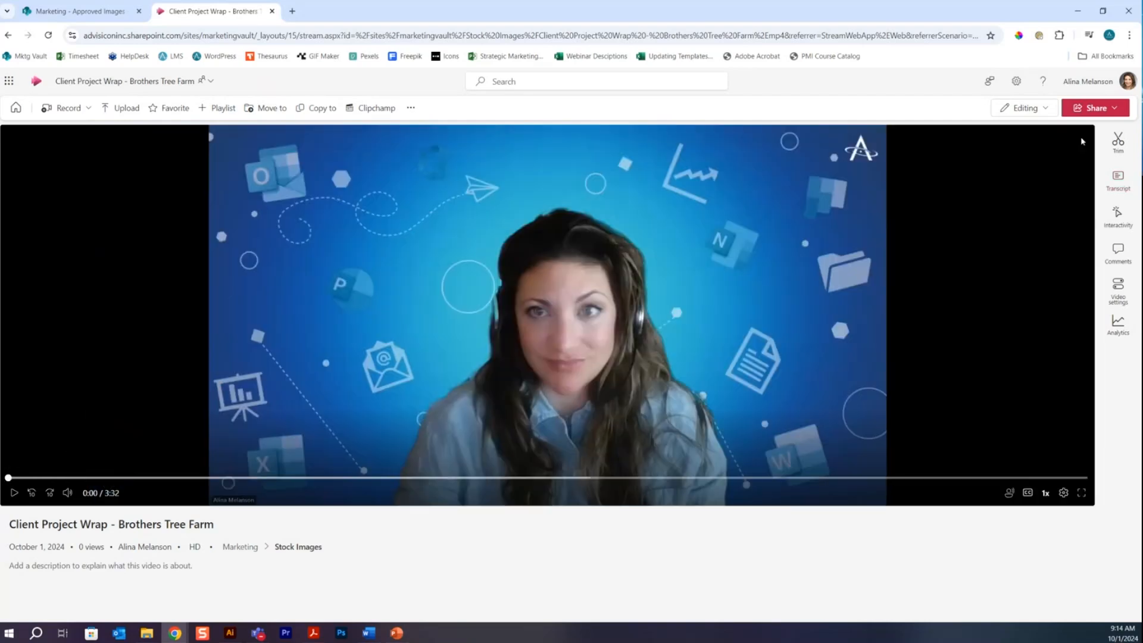
# In the video settings, replace the video's thumbnail with its opening frame at 0:00
pyautogui.click(1117, 292)
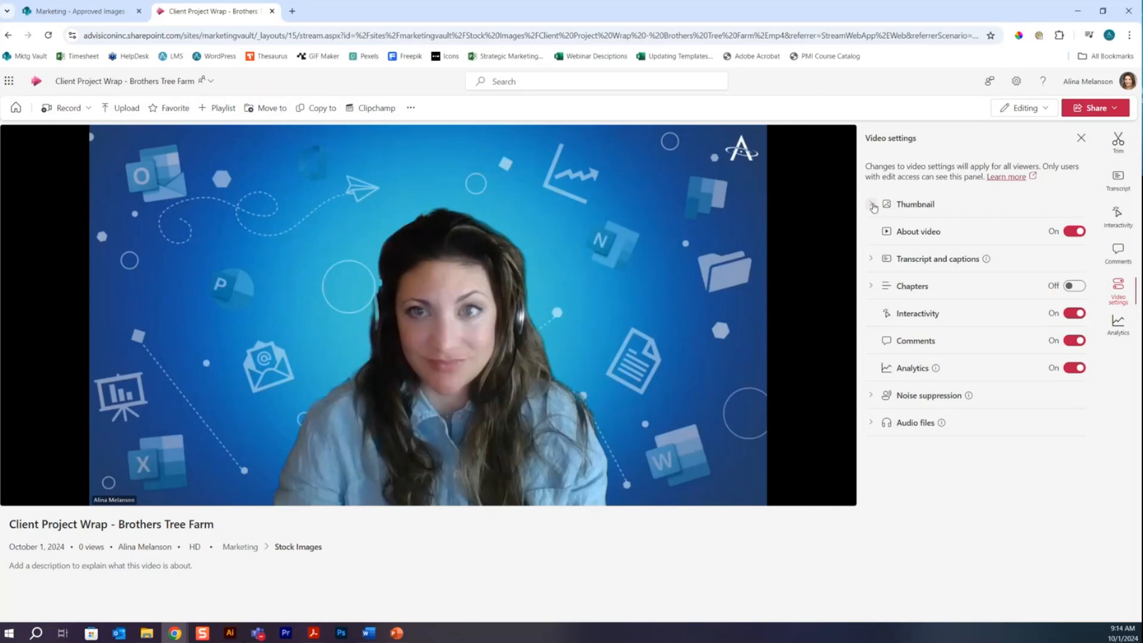
pyautogui.click(872, 205)
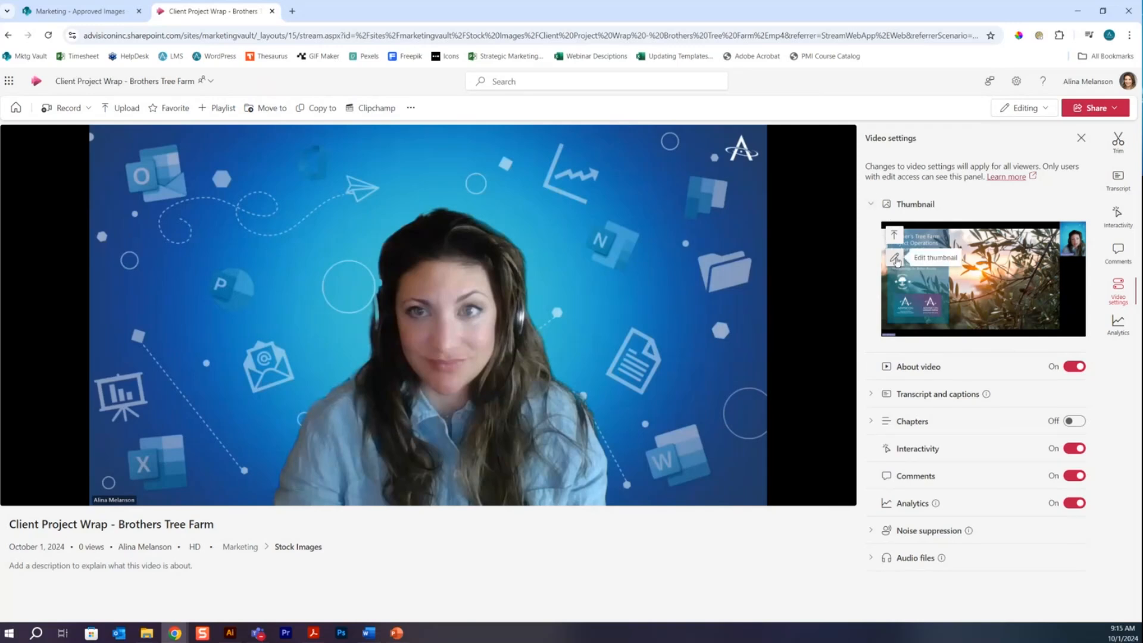
pyautogui.click(895, 259)
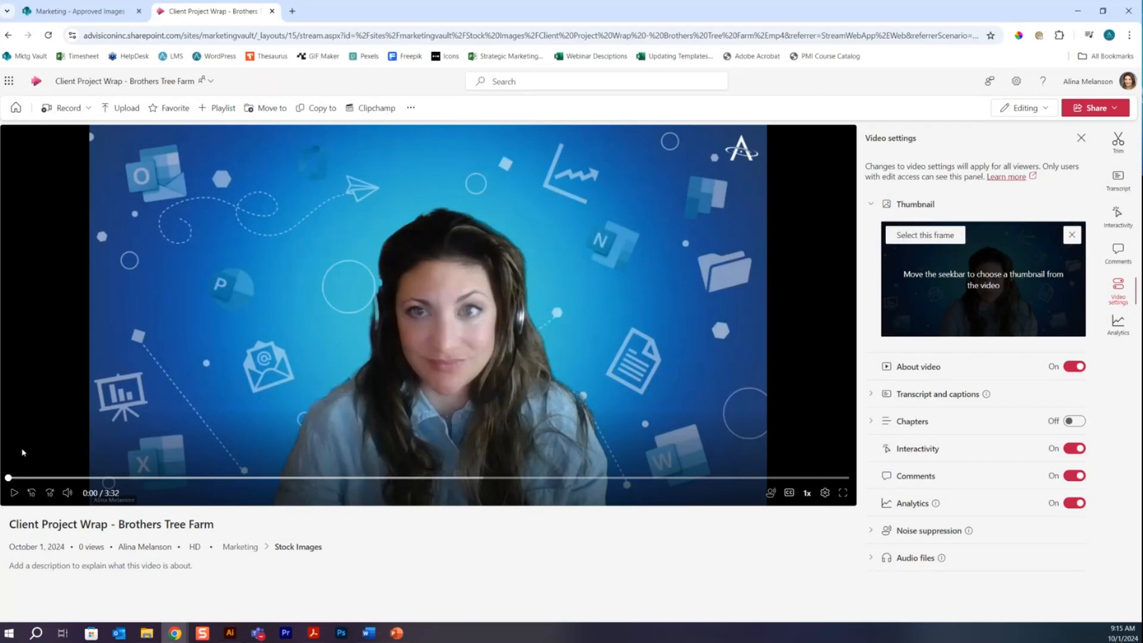
pyautogui.moveTo(12, 477)
pyautogui.mouseDown()
pyautogui.moveTo(581, 476)
pyautogui.moveTo(1, 480)
pyautogui.mouseUp()
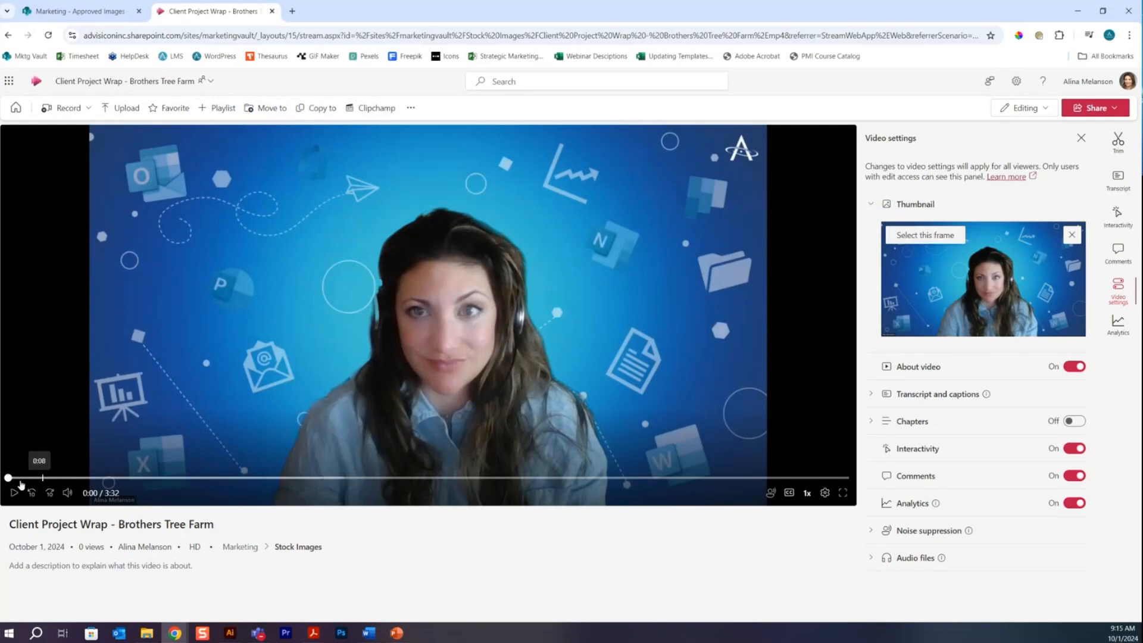
pyautogui.click(948, 240)
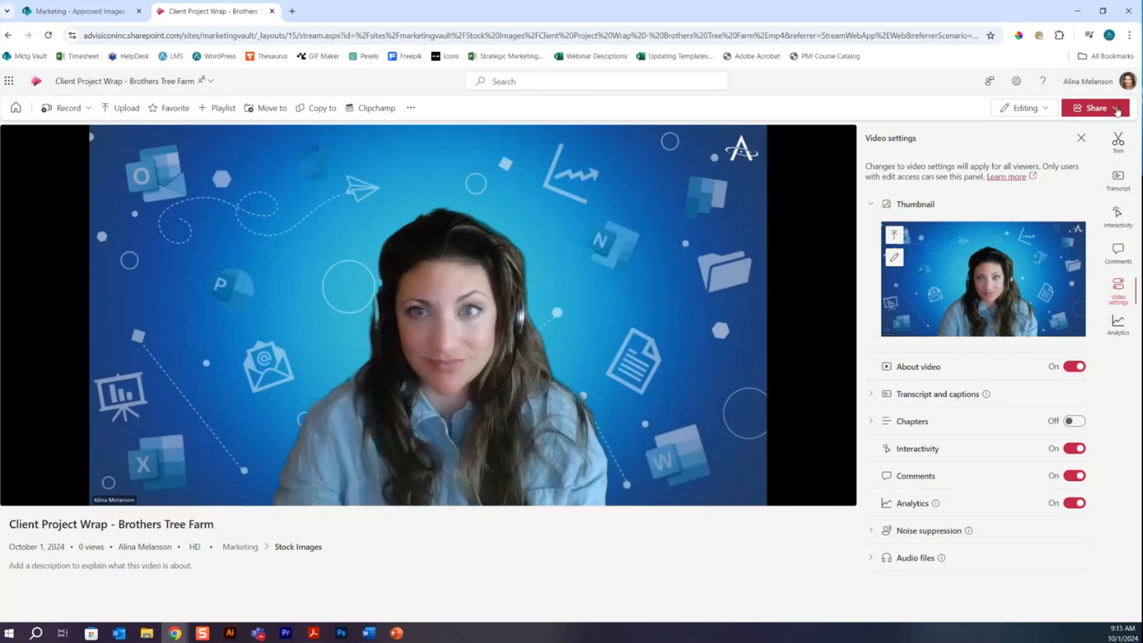
# Create a video news post from this video using the Recap template
pyautogui.click(1115, 112)
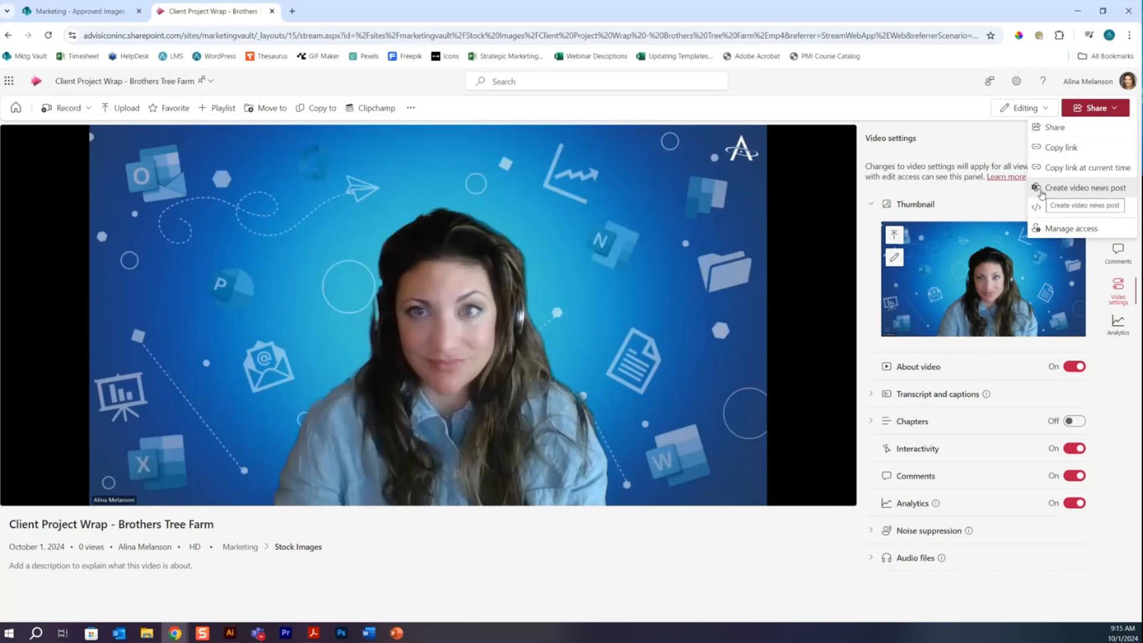
pyautogui.click(1041, 190)
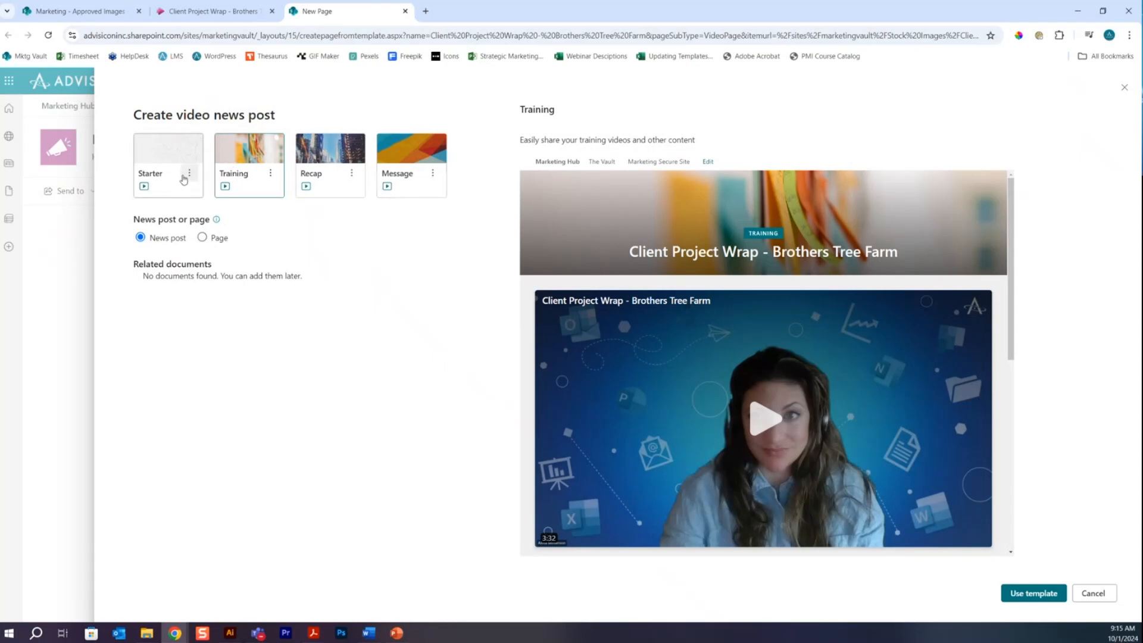
pyautogui.click(330, 173)
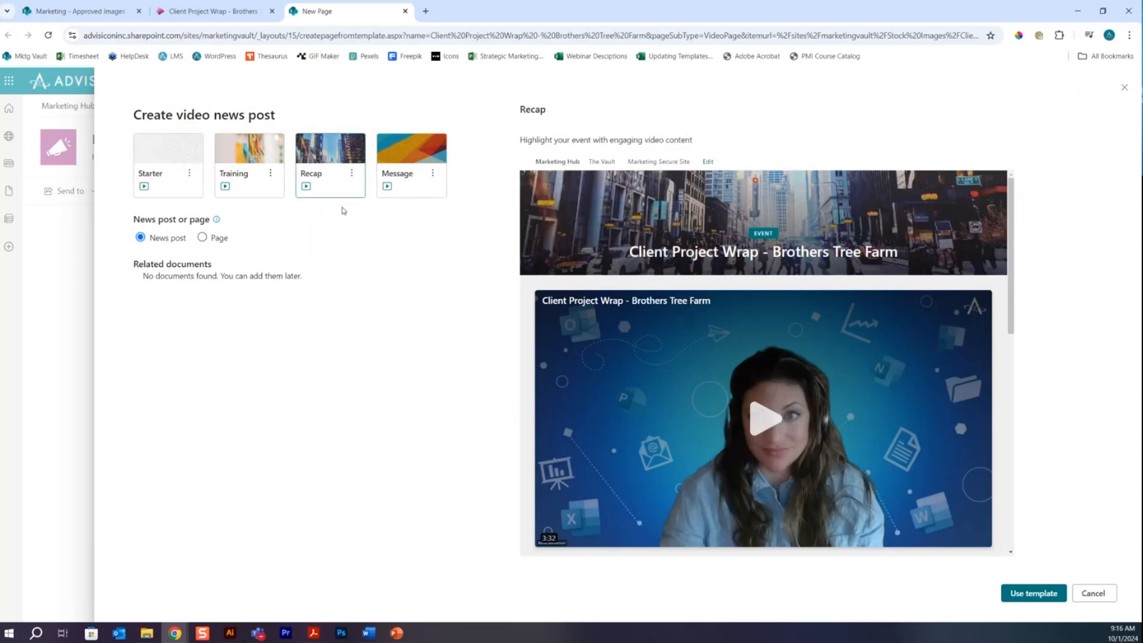
pyautogui.click(1032, 593)
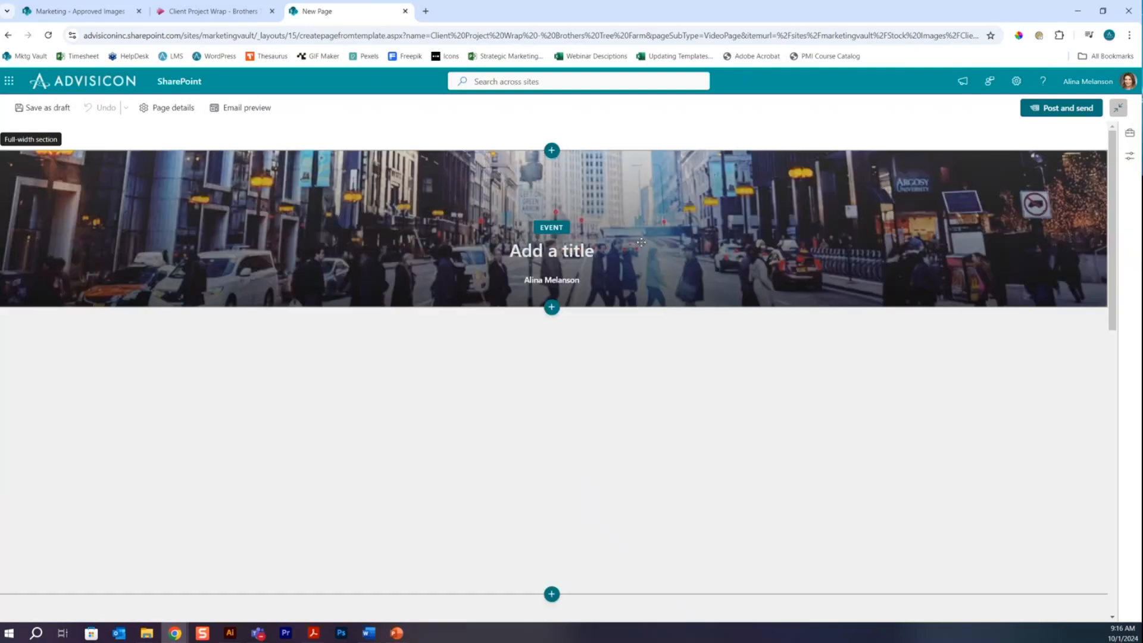
# Review the template's sections and title the news post "Brother's Tree Farm Project Operations Implementation Recap"
pyautogui.scroll(-5, 491, 440)
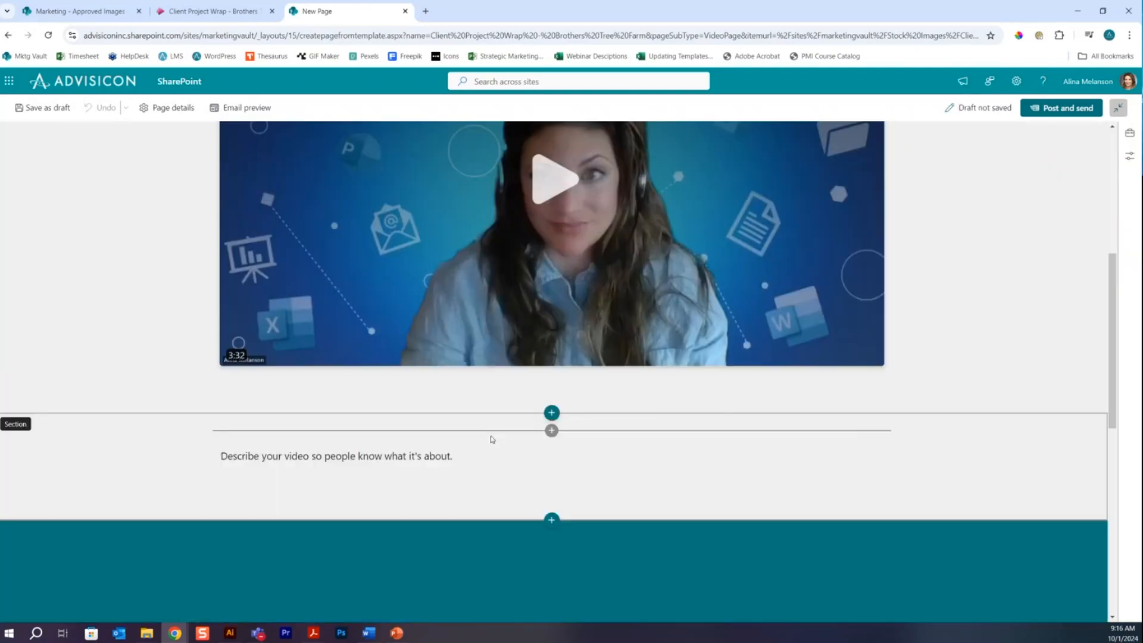
pyautogui.scroll(-3, 491, 439)
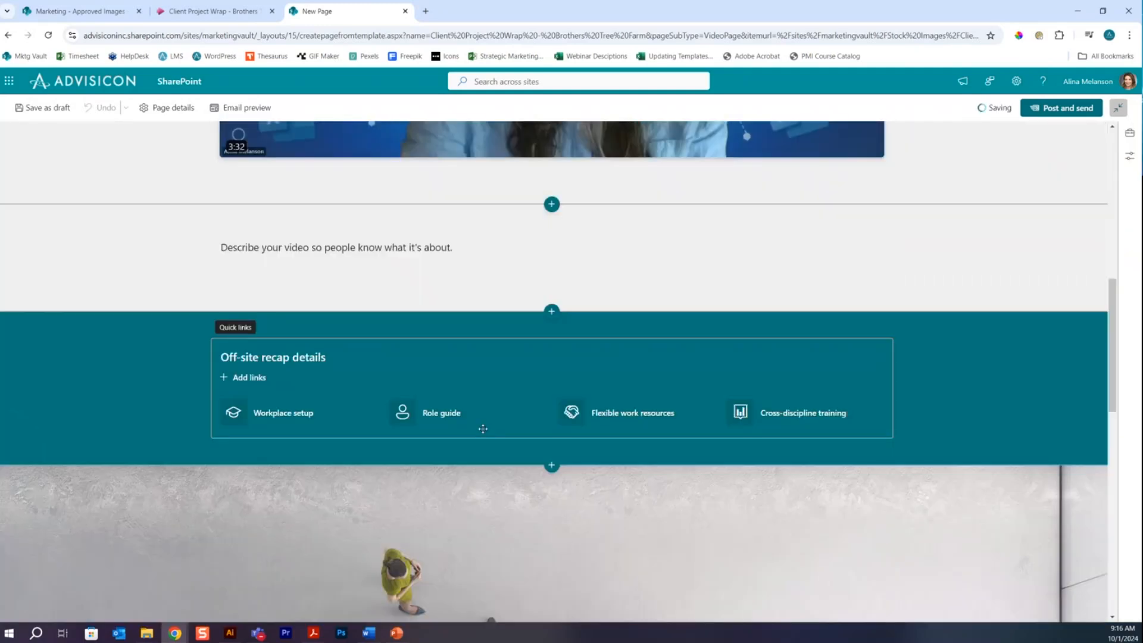
pyautogui.scroll(-3, 423, 370)
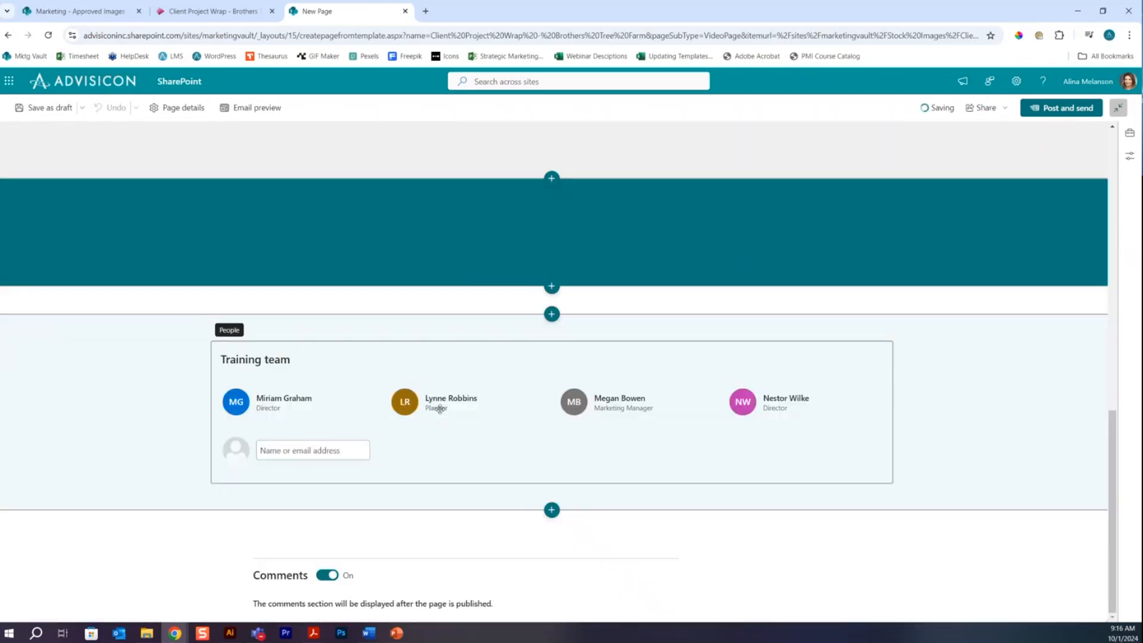
pyautogui.scroll(-7, 645, 474)
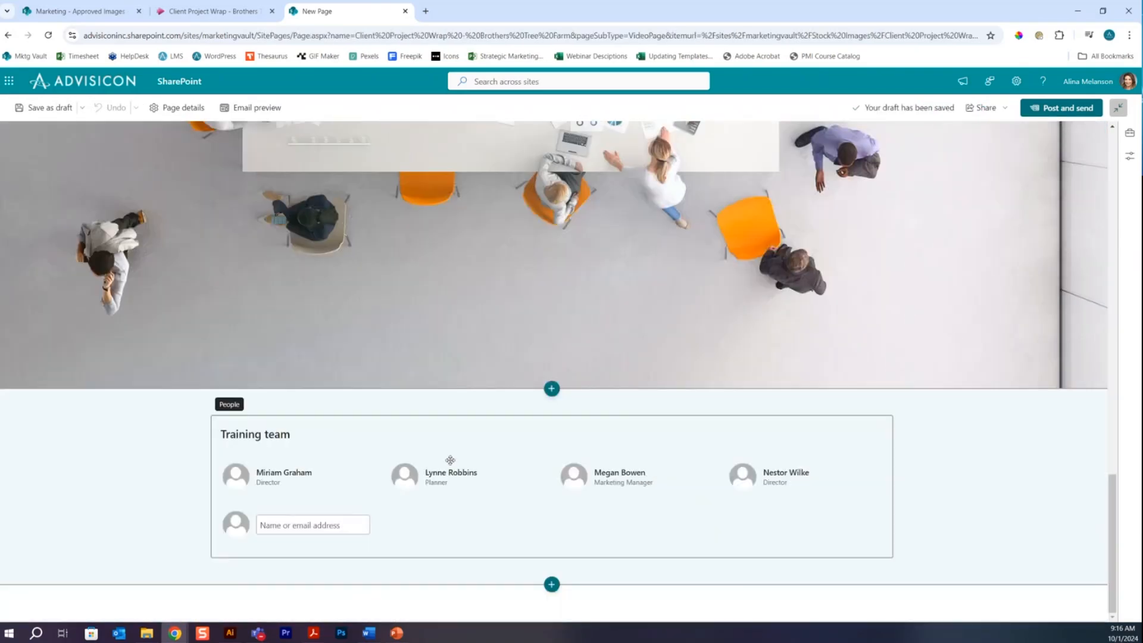
pyautogui.scroll(20, 450, 460)
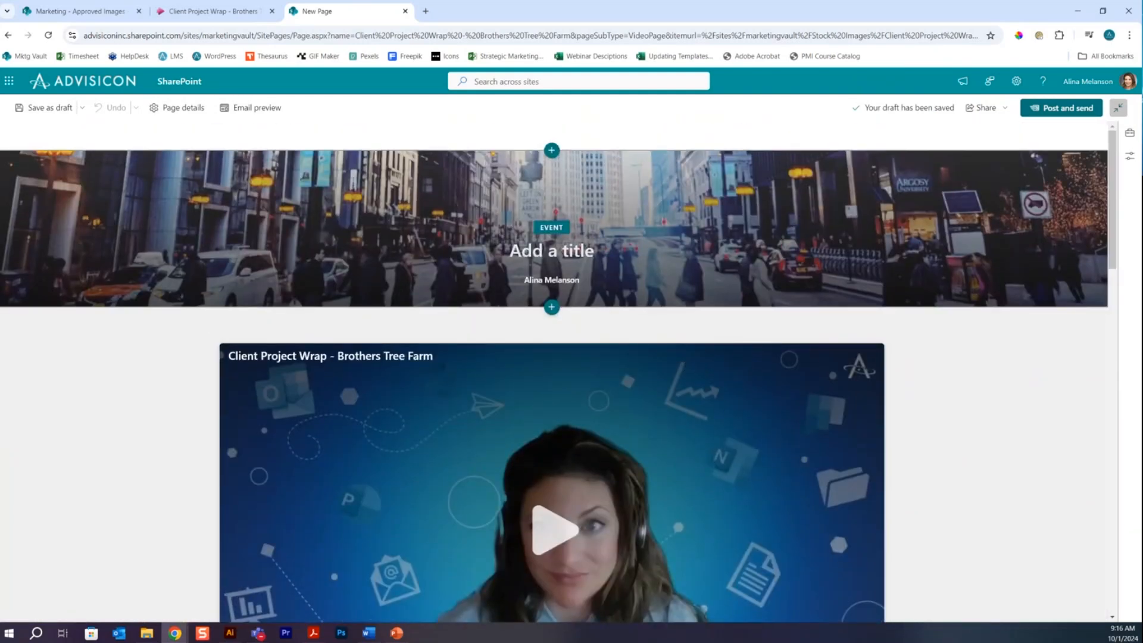
pyautogui.hotkey('alt', 'Tab')
pyautogui.click(571, 251)
pyautogui.write('B')
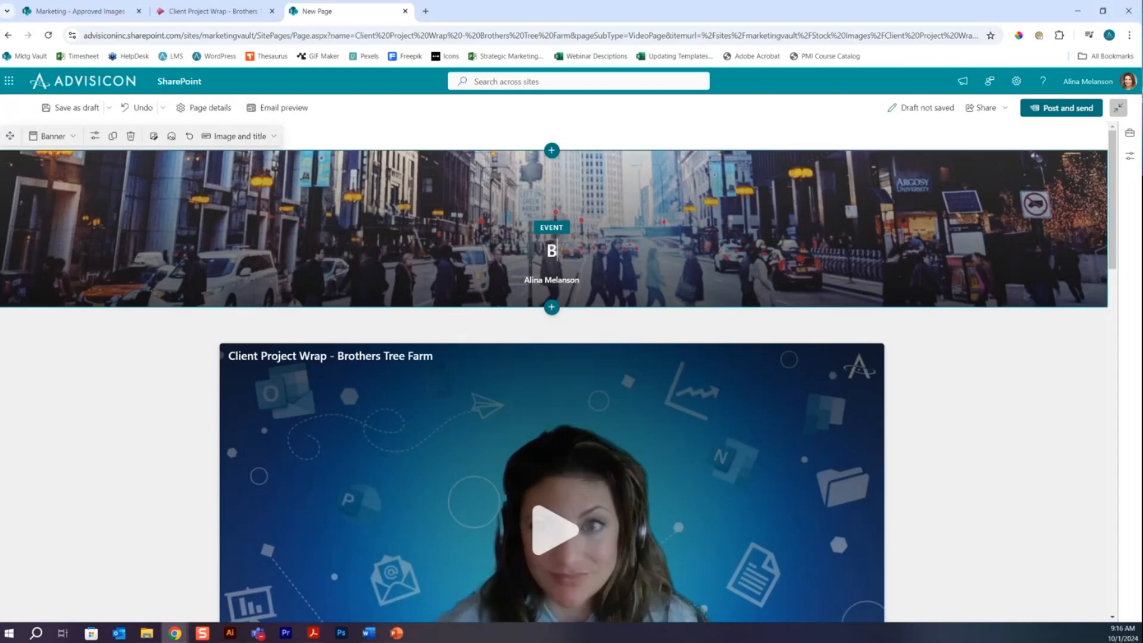
pyautogui.write("rother's Tree F")
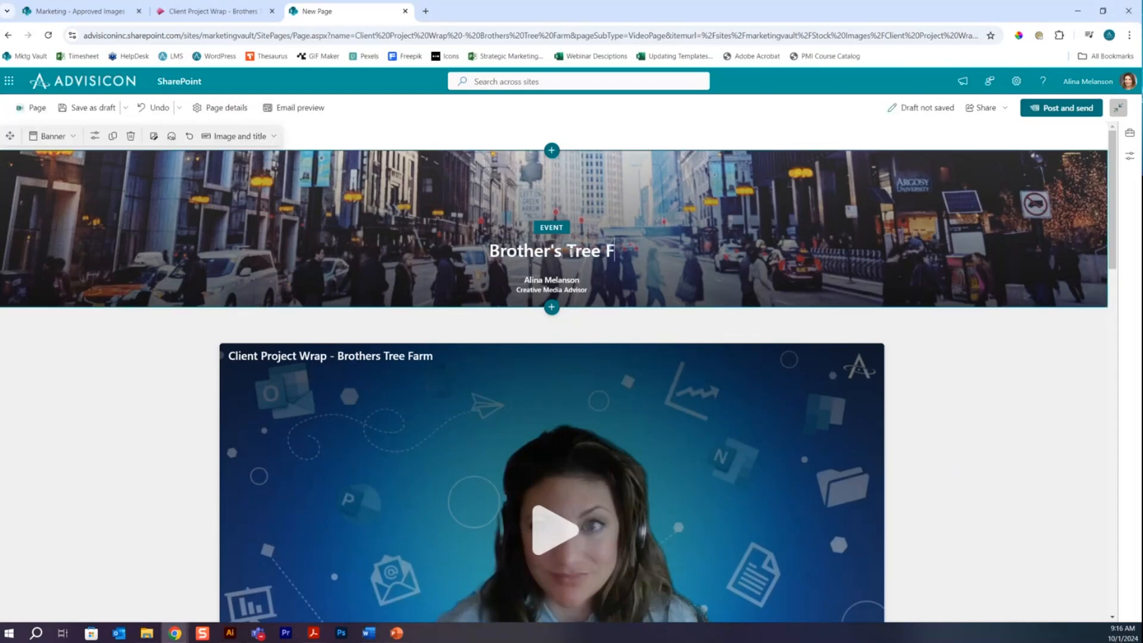
pyautogui.write('arm Project O')
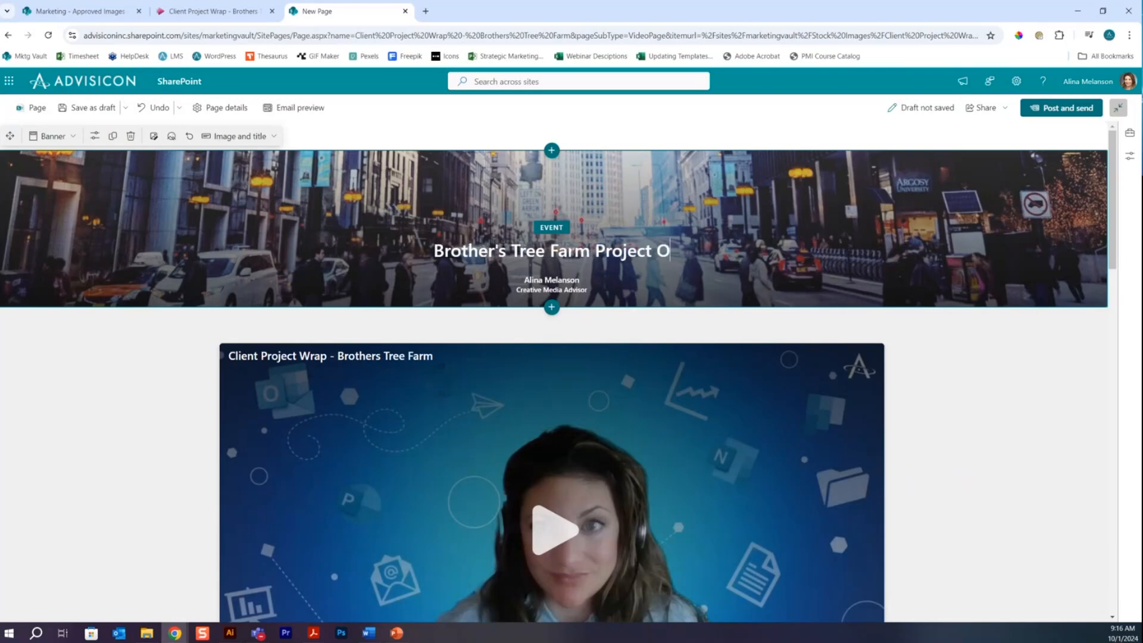
pyautogui.write('perations Implementation Recap')
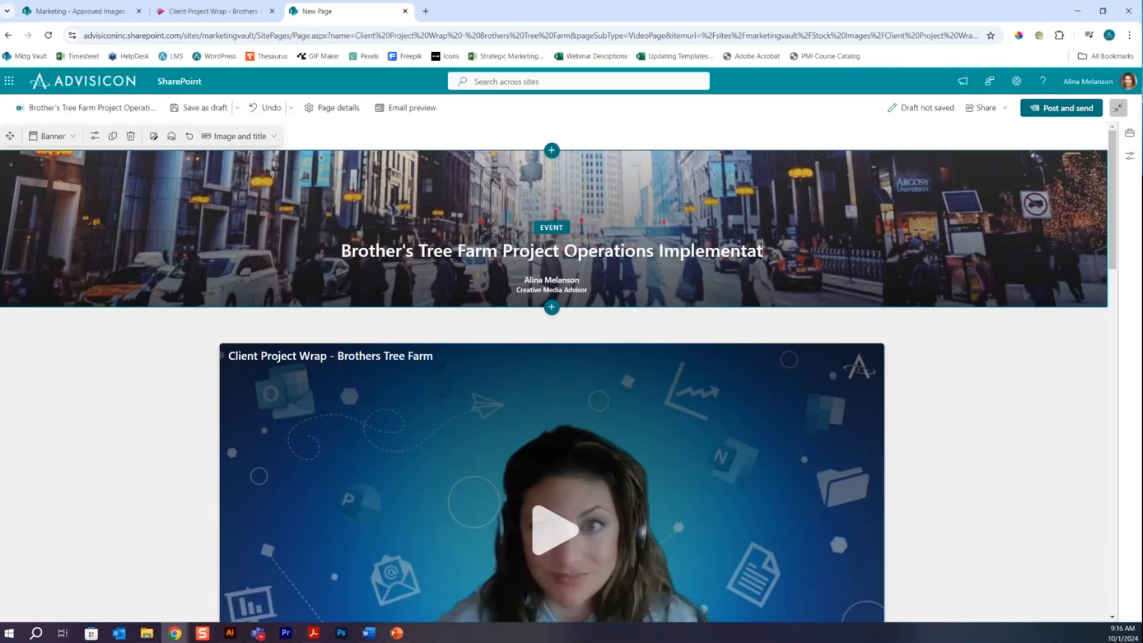
# Enter the centered video description "Great work on the project, everyone! Enjoy our project recap and feel free to submit any additional lessons learned!"
pyautogui.scroll(-5, 526, 403)
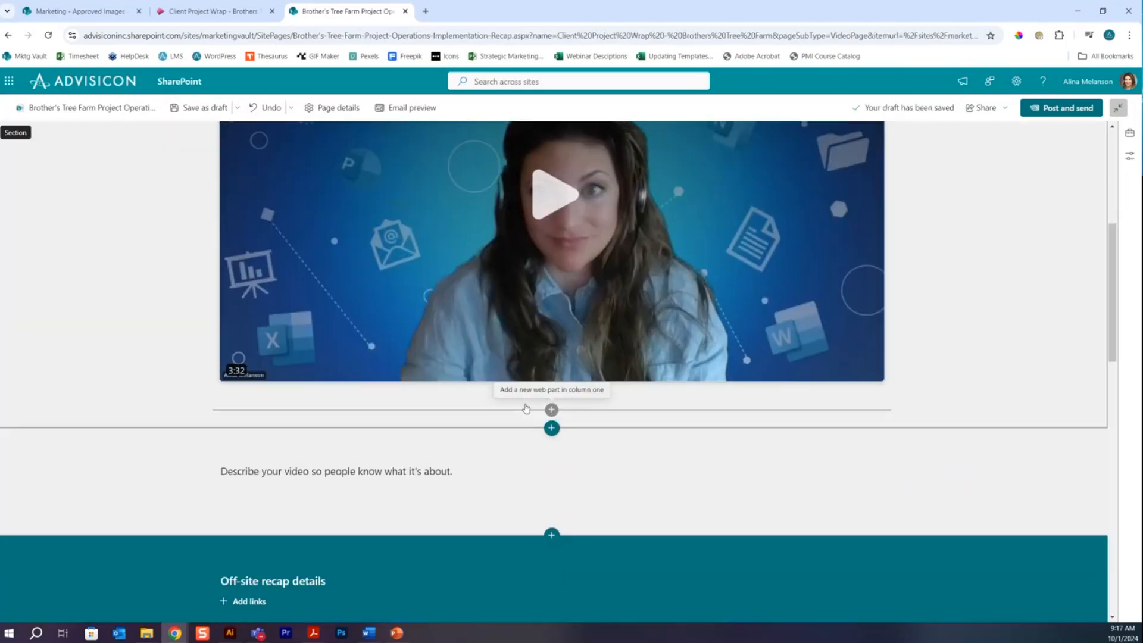
pyautogui.click(453, 471)
pyautogui.write('Great work on the project, everyone! Enjoy our peo')
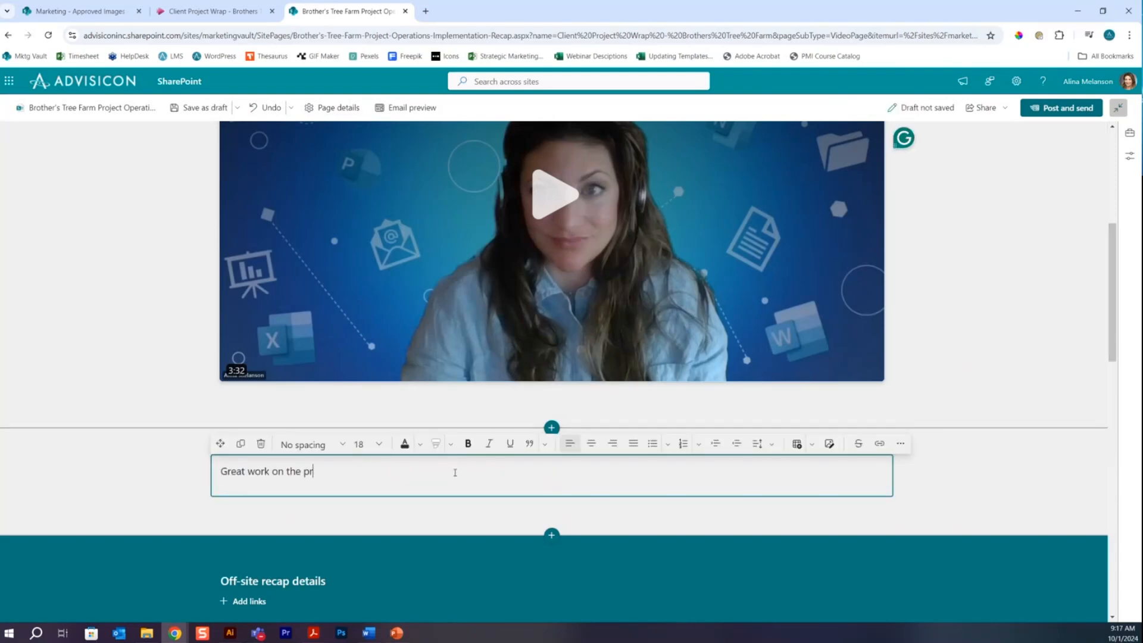
pyautogui.press('BackSpace')
pyautogui.press('BackSpace')
pyautogui.write('roject re')
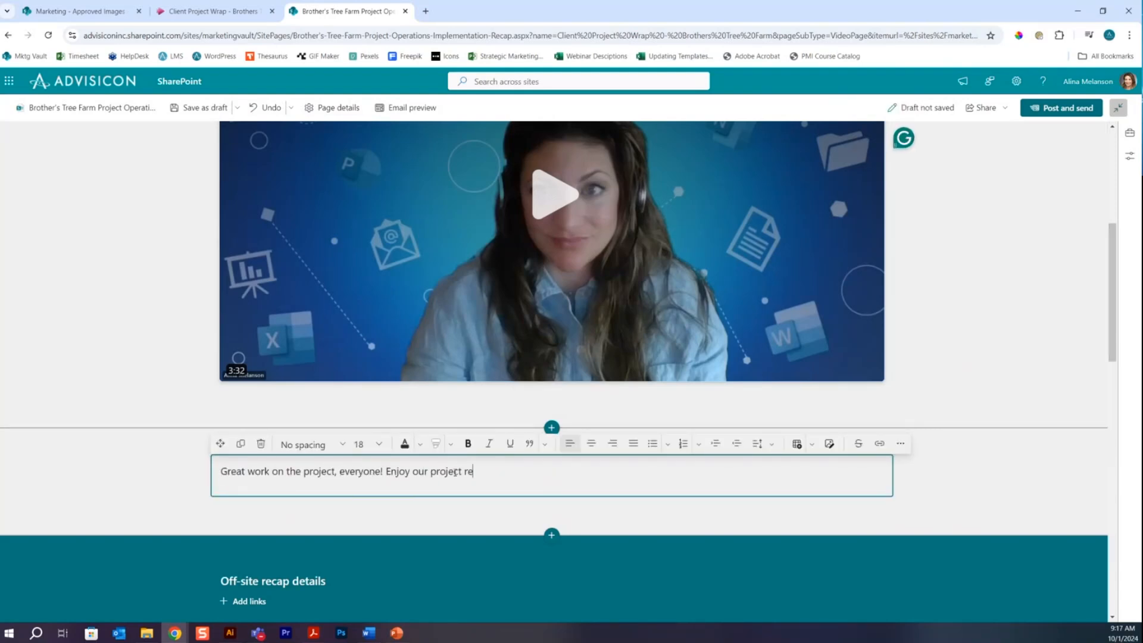
pyautogui.write('cap and feel free to submit any additional lessons learned!')
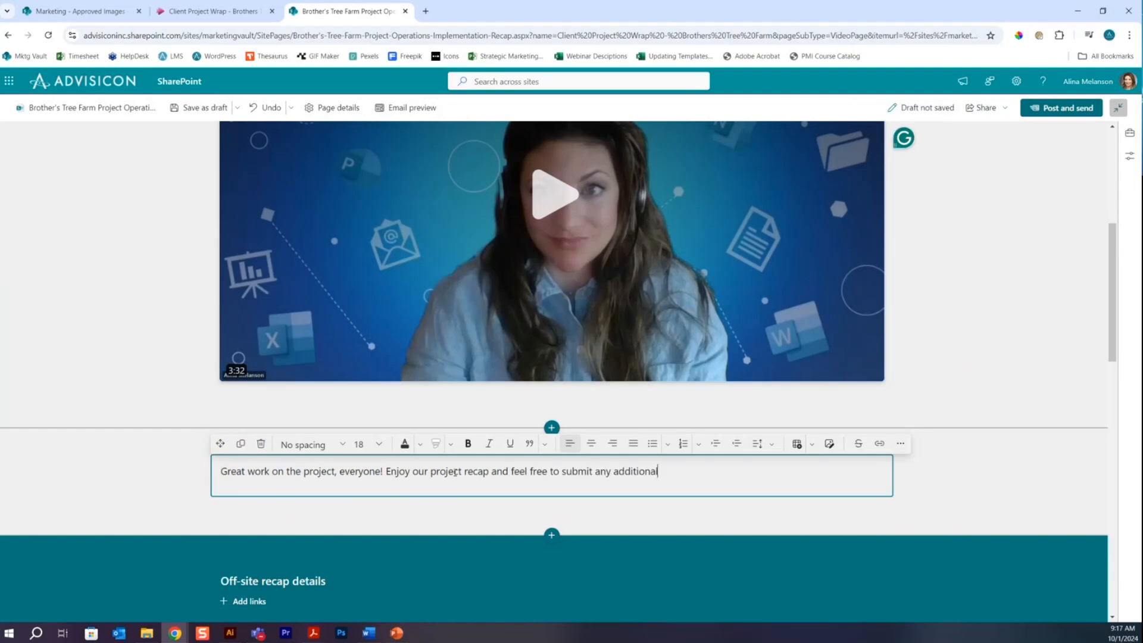
pyautogui.click(591, 442)
# Add a one-column section below the video description and give it the light blue-to-green gradient background
pyautogui.scroll(3, 795, 420)
pyautogui.scroll(-3, 791, 425)
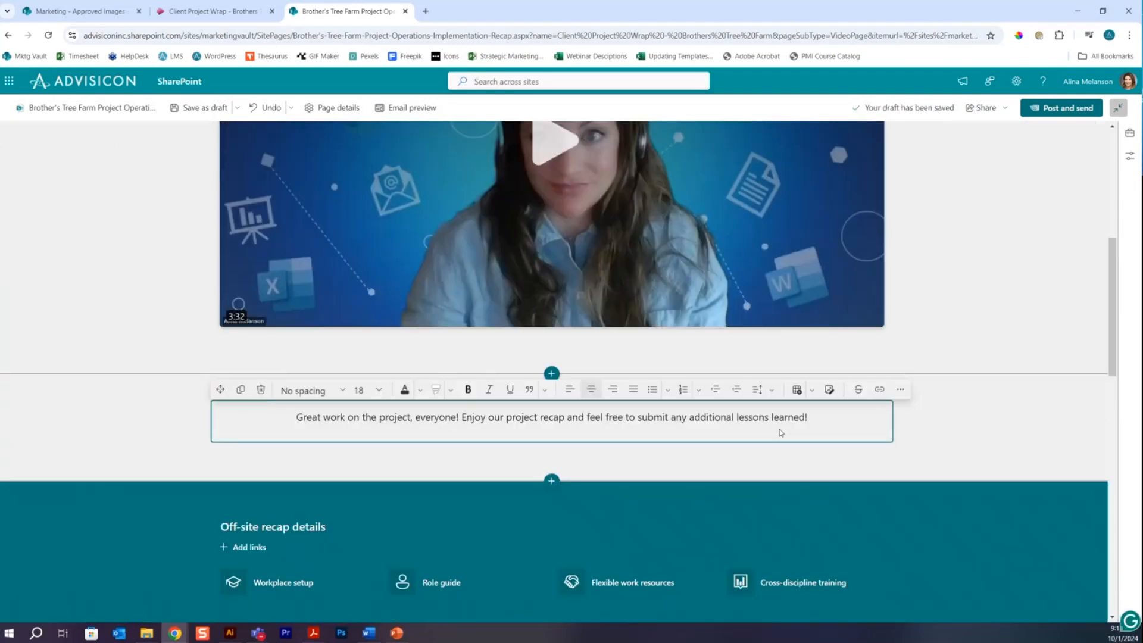
pyautogui.click(552, 484)
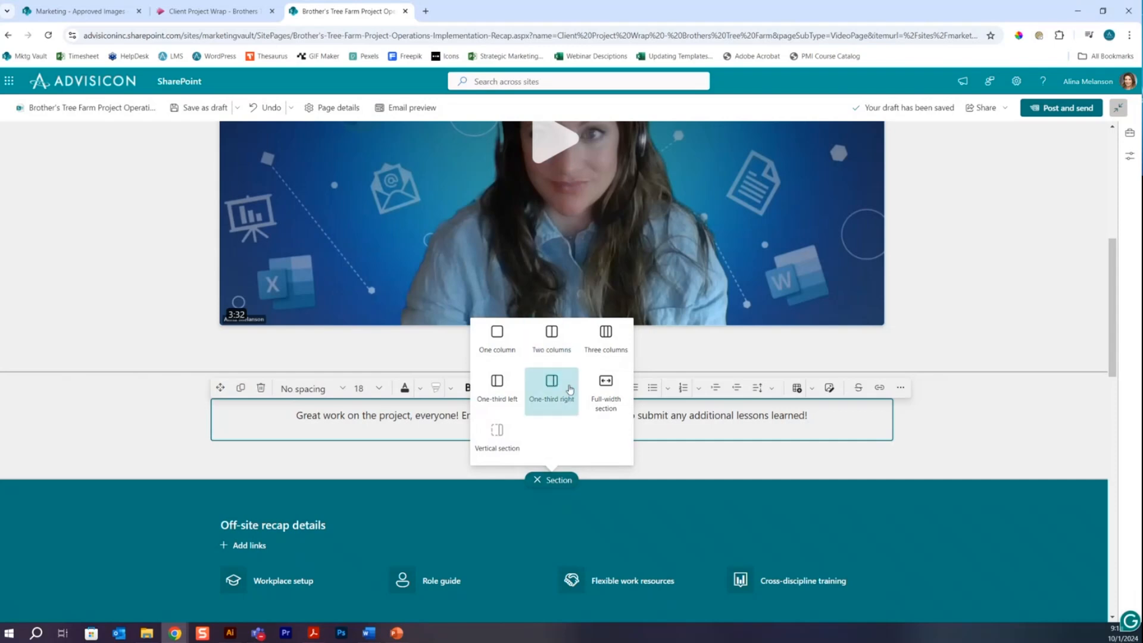
pyautogui.click(497, 336)
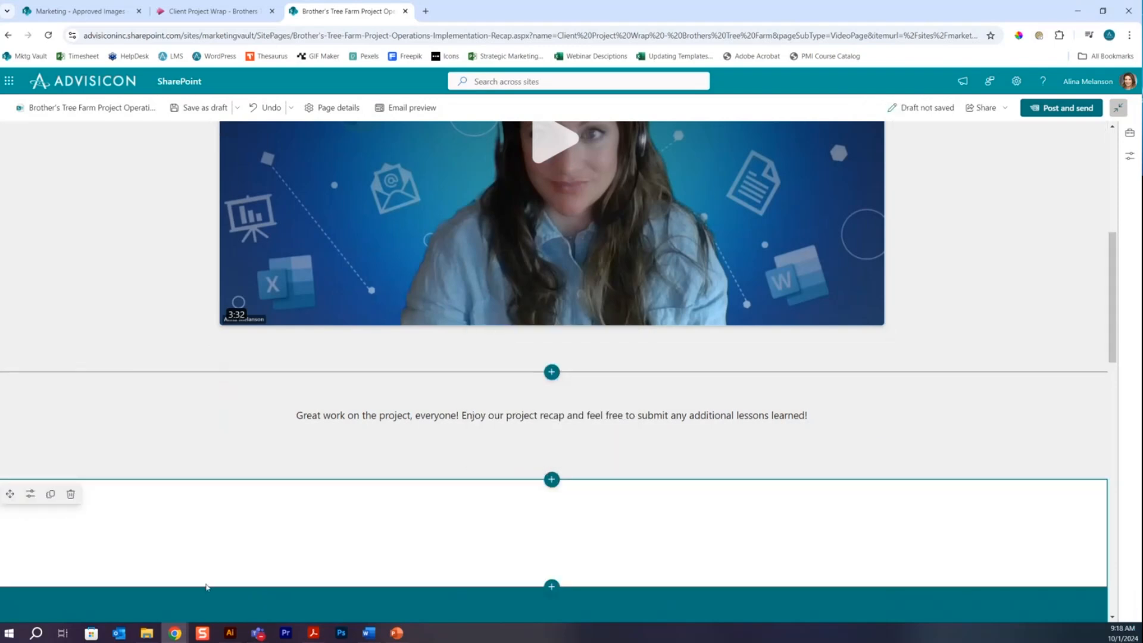
pyautogui.click(29, 493)
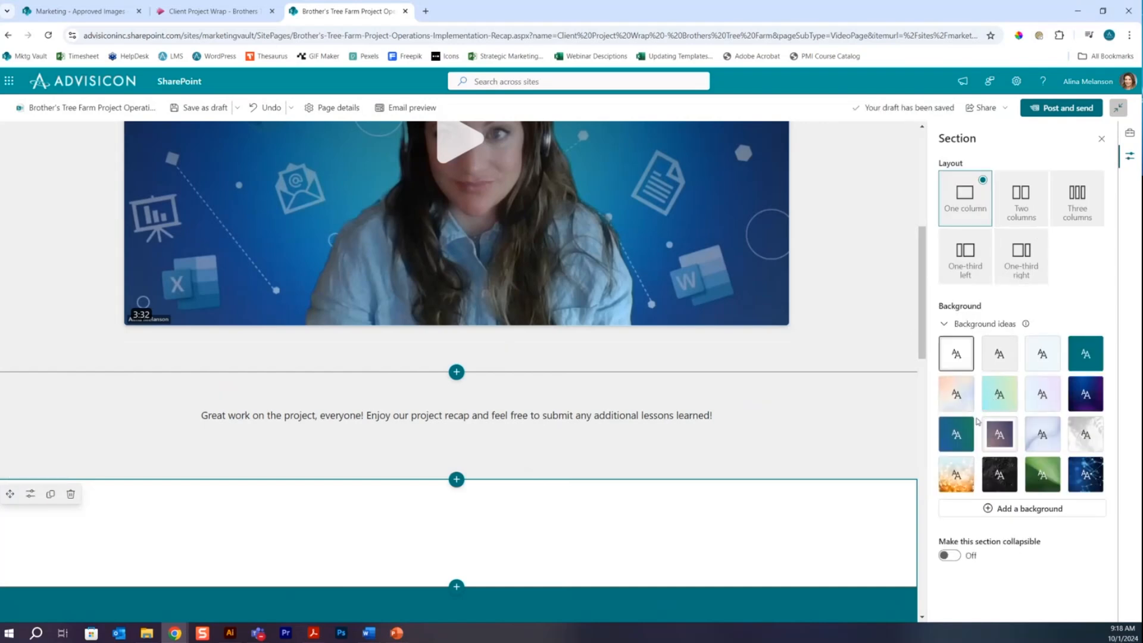
pyautogui.click(1000, 396)
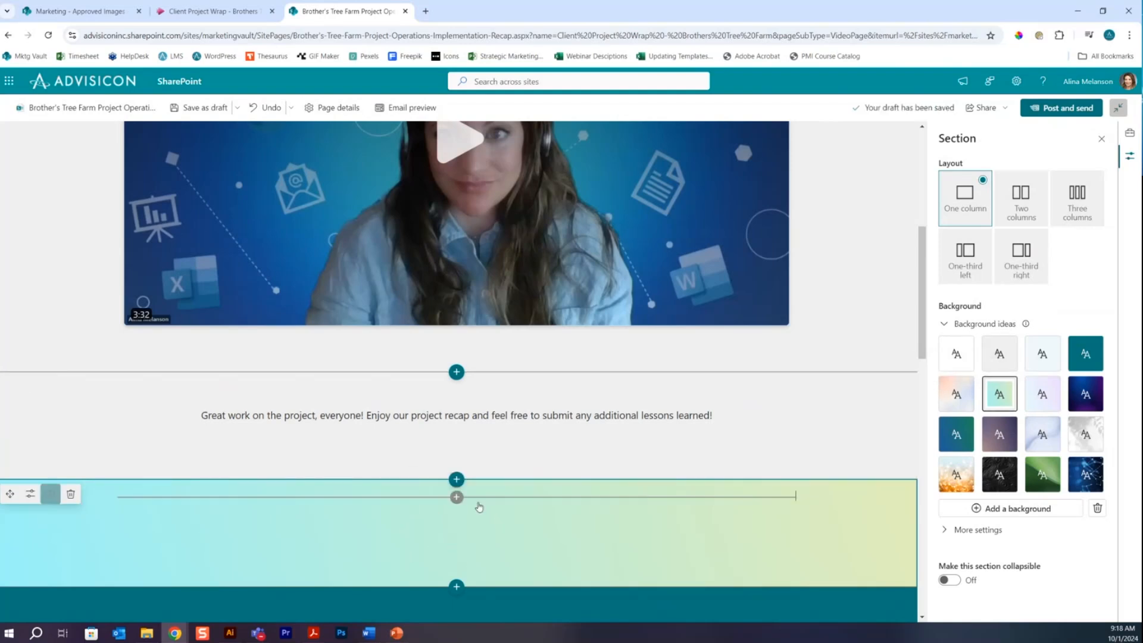
# Add a text block to the blue-to-green gradient section and change the section's layout to one-third left
pyautogui.click(456, 497)
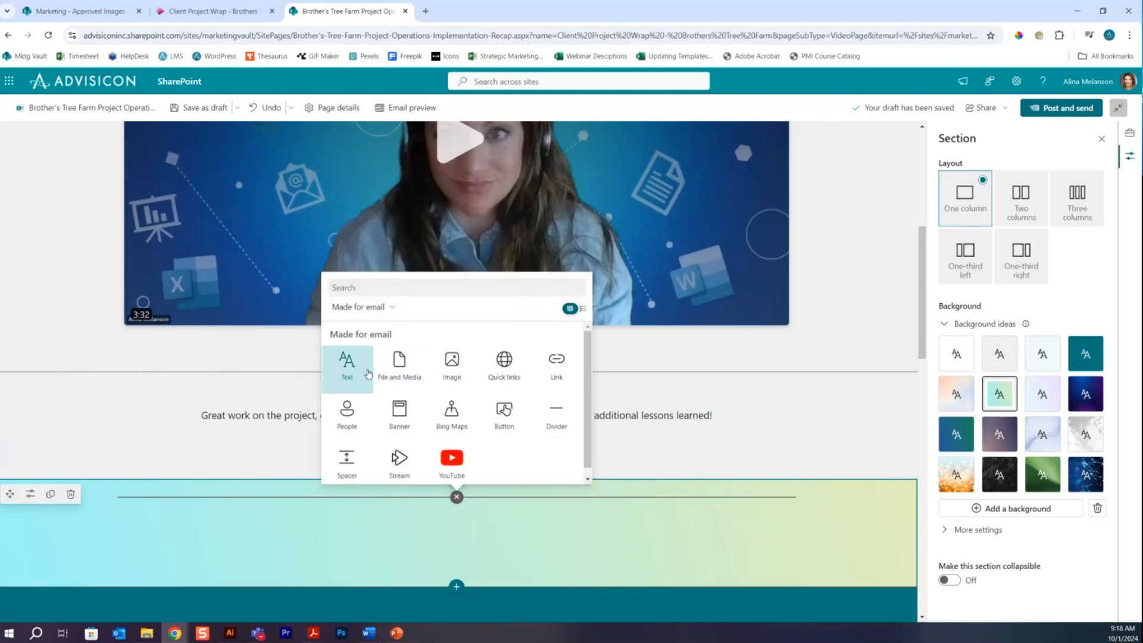
pyautogui.click(355, 373)
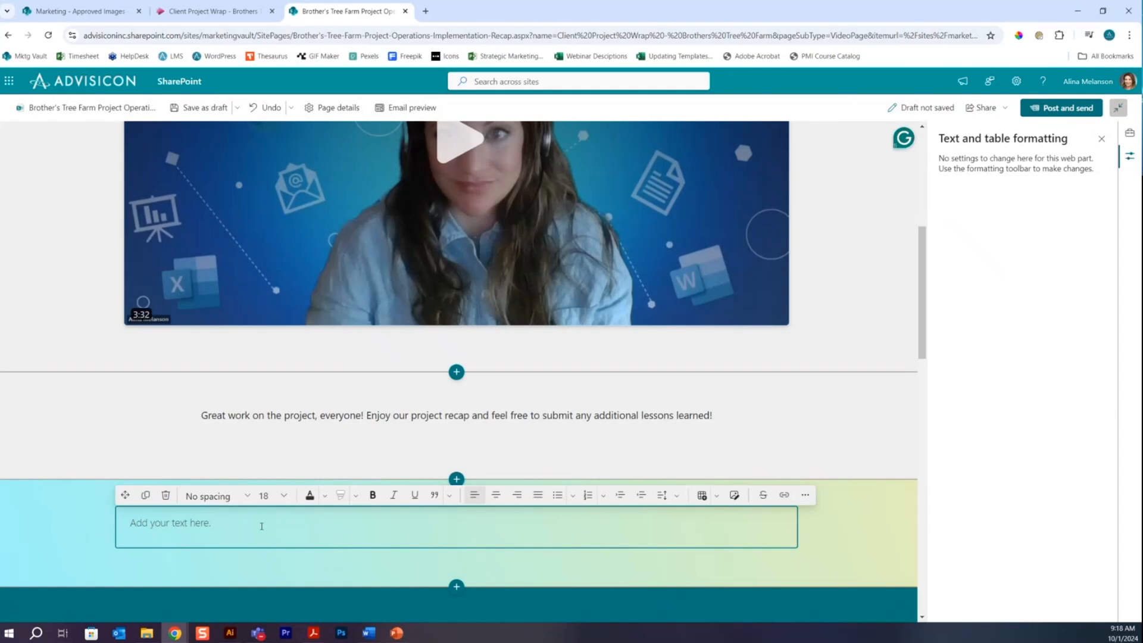
pyautogui.click(39, 509)
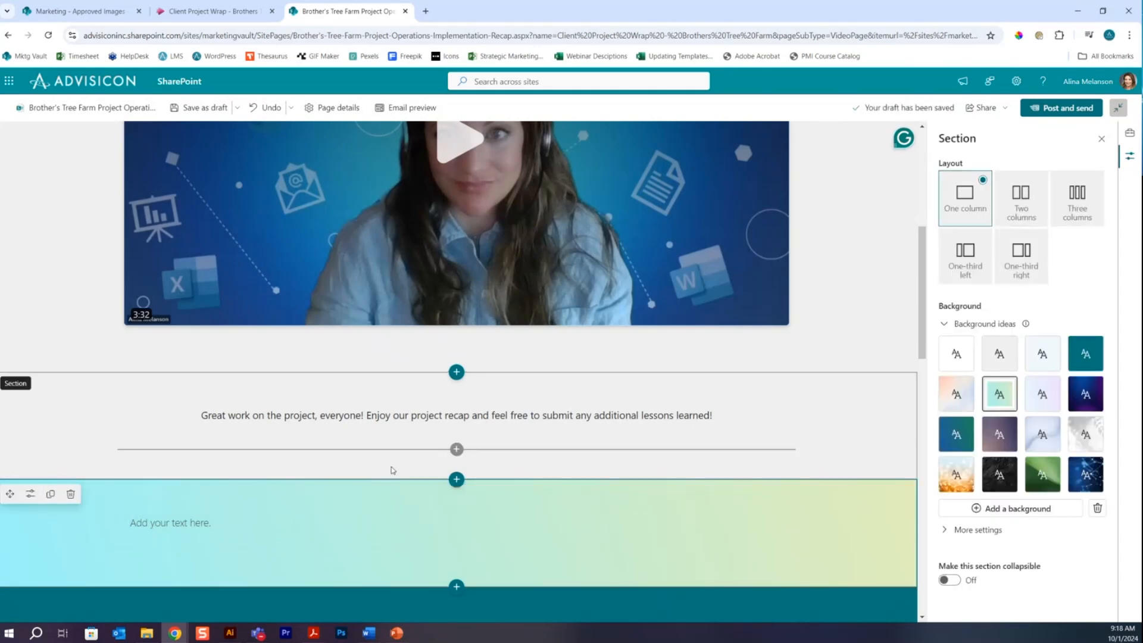
pyautogui.click(1021, 205)
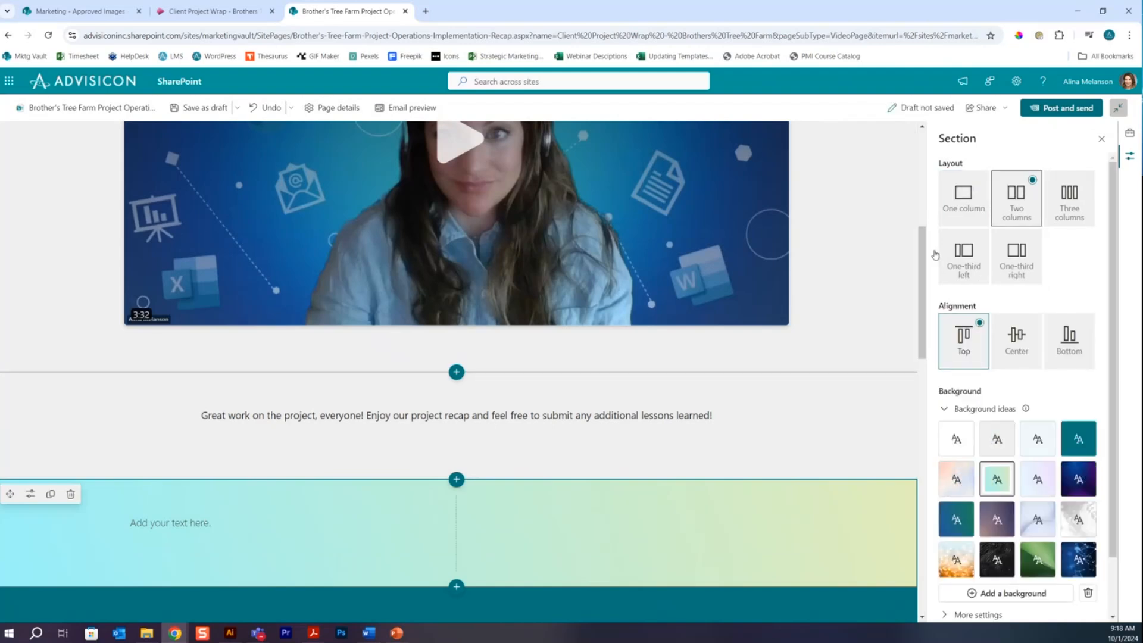
pyautogui.click(963, 244)
# Move the text block into the section's wider column and enter "About the client" with "Brother's Tree Farm" on the line below
pyautogui.click(206, 526)
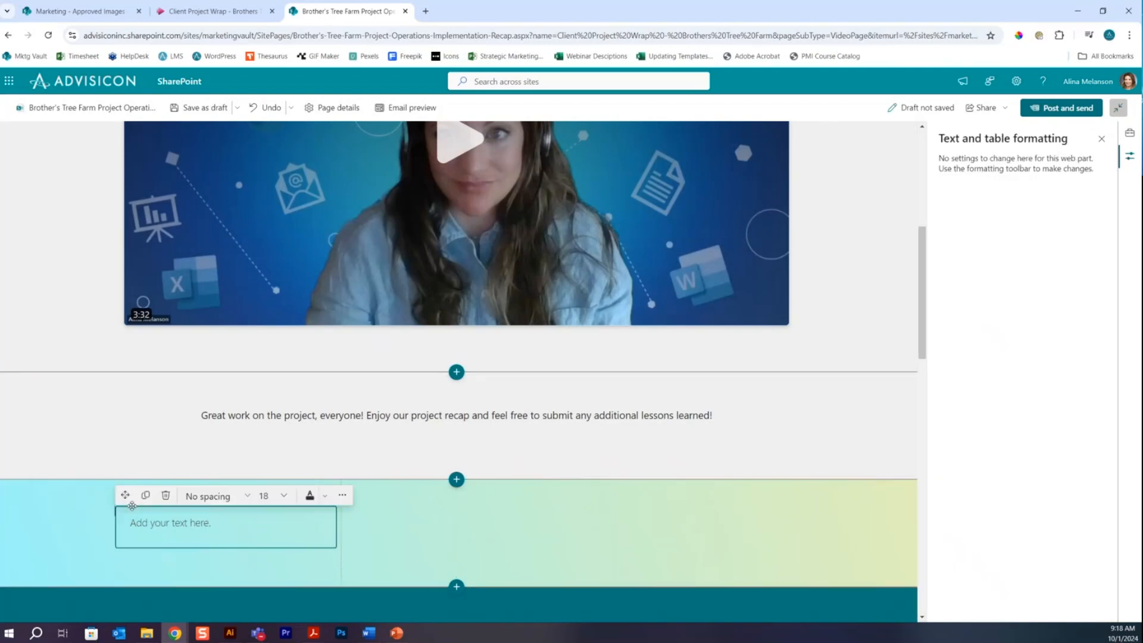
pyautogui.moveTo(125, 495); pyautogui.dragTo(455, 525)
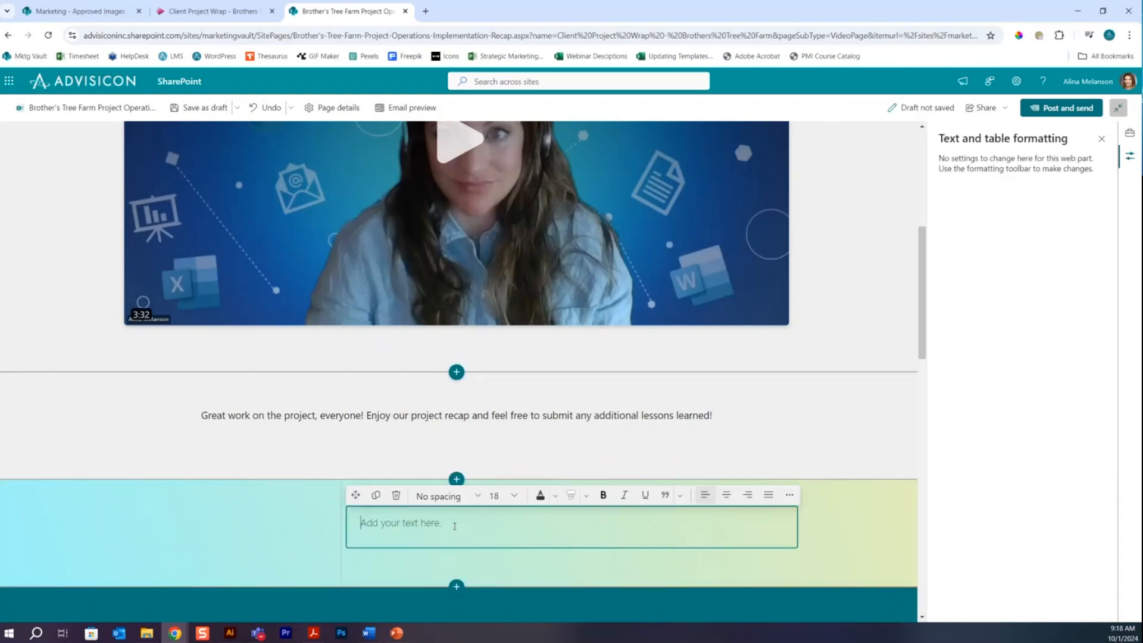
pyautogui.click(405, 523)
pyautogui.write('About ')
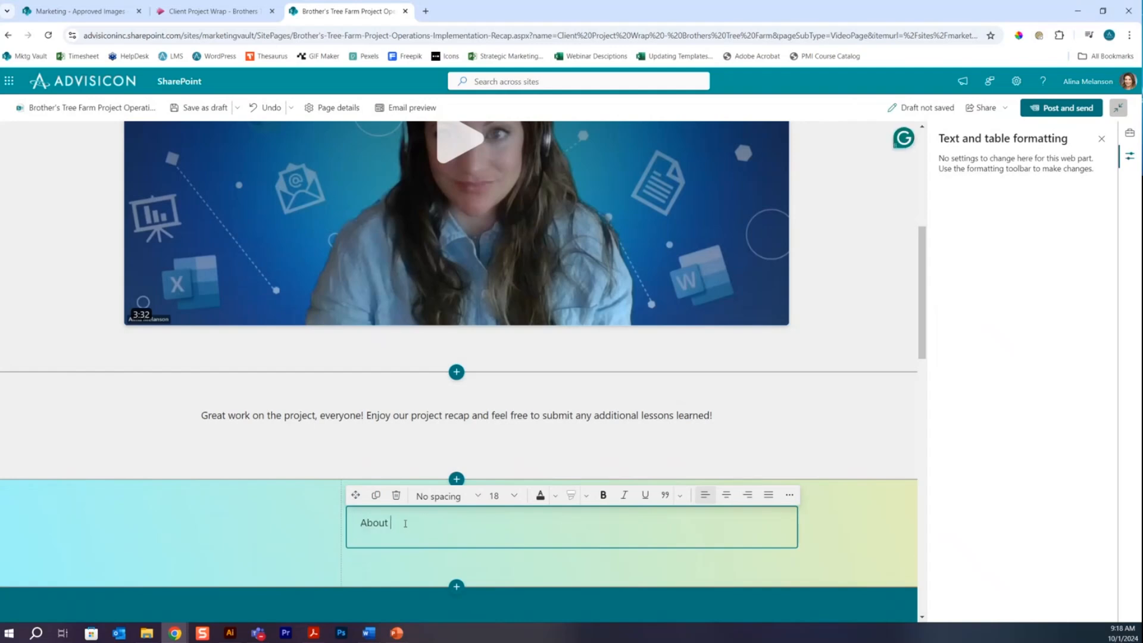
pyautogui.write('the client')
pyautogui.press('Return')
pyautogui.write('Brother')
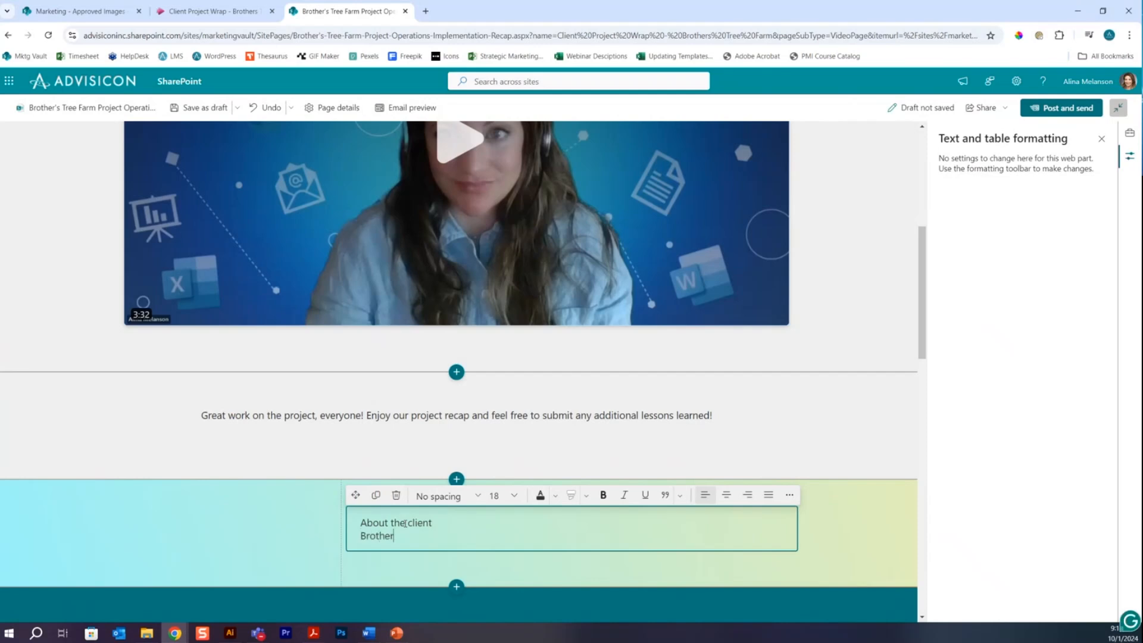
pyautogui.write("'s Tree Farm")
# Format the "About the client" line as Heading 2
pyautogui.moveTo(438, 524); pyautogui.dragTo(322, 516)
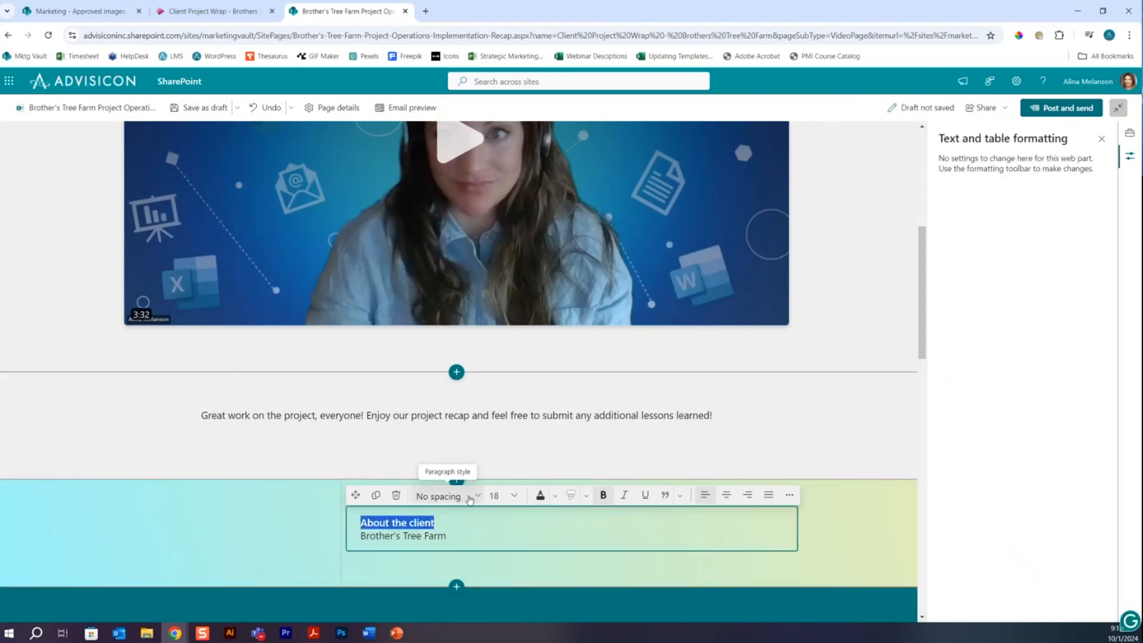
pyautogui.click(444, 496)
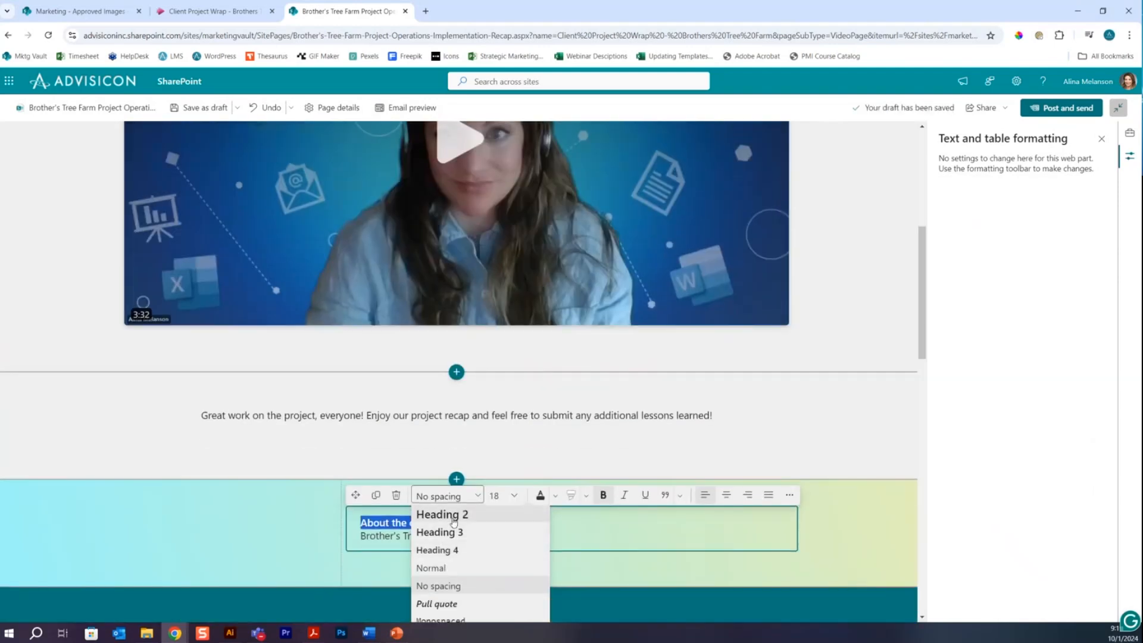
pyautogui.click(453, 521)
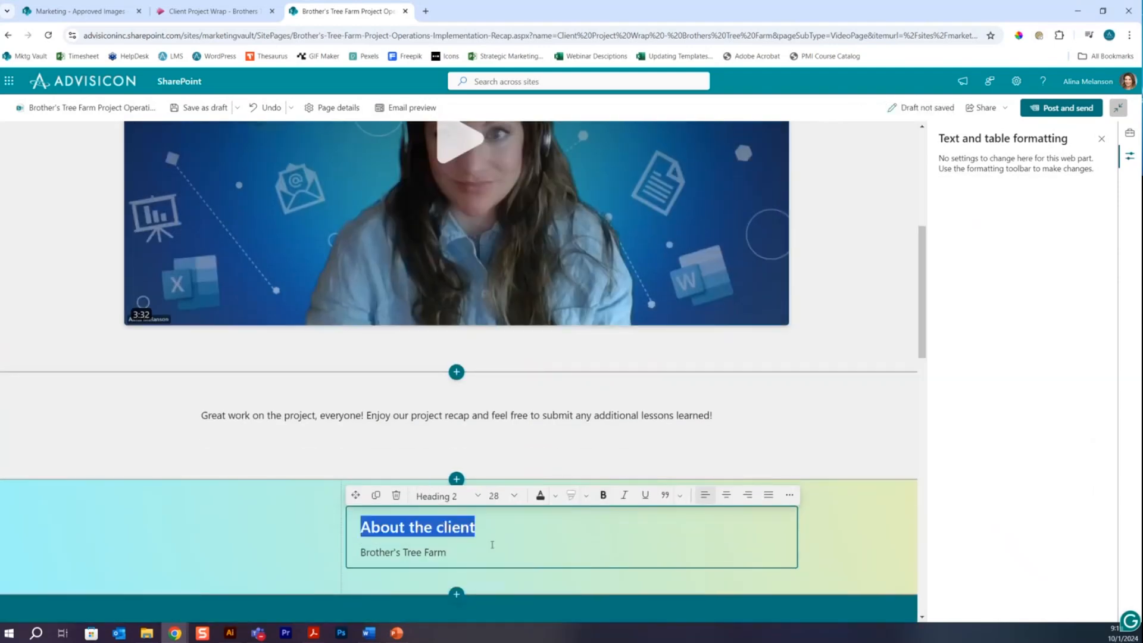
pyautogui.click(251, 534)
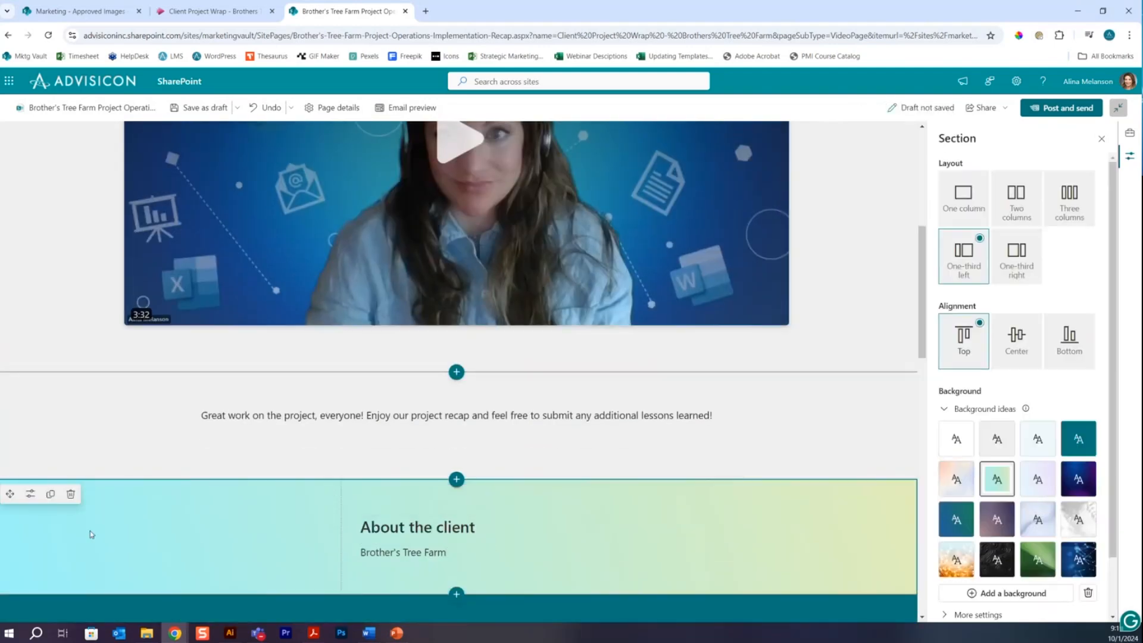
# Upload the Brother's Tree Farm logo as an image in the narrow column beside the client text
pyautogui.scroll(-1, 91, 534)
pyautogui.click(225, 440)
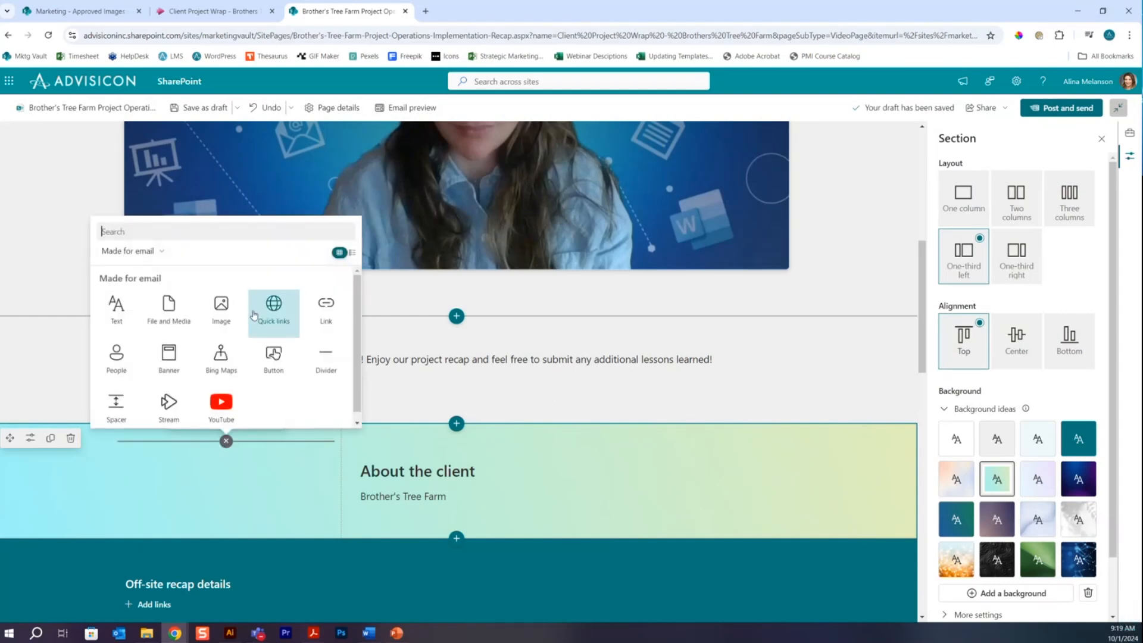
pyautogui.click(223, 310)
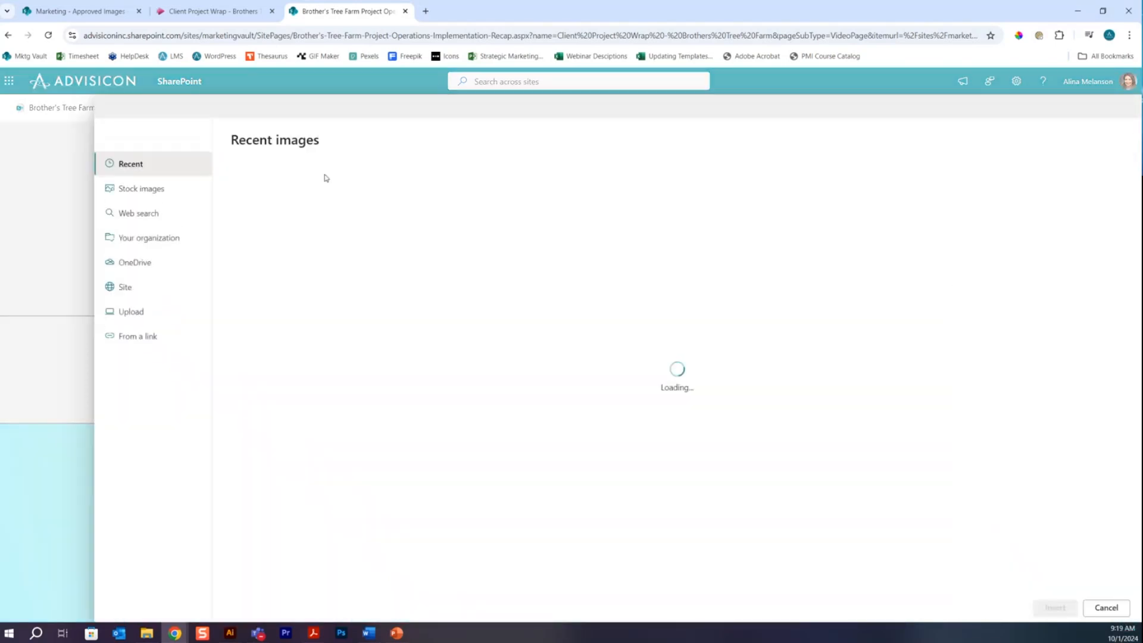
pyautogui.click(133, 312)
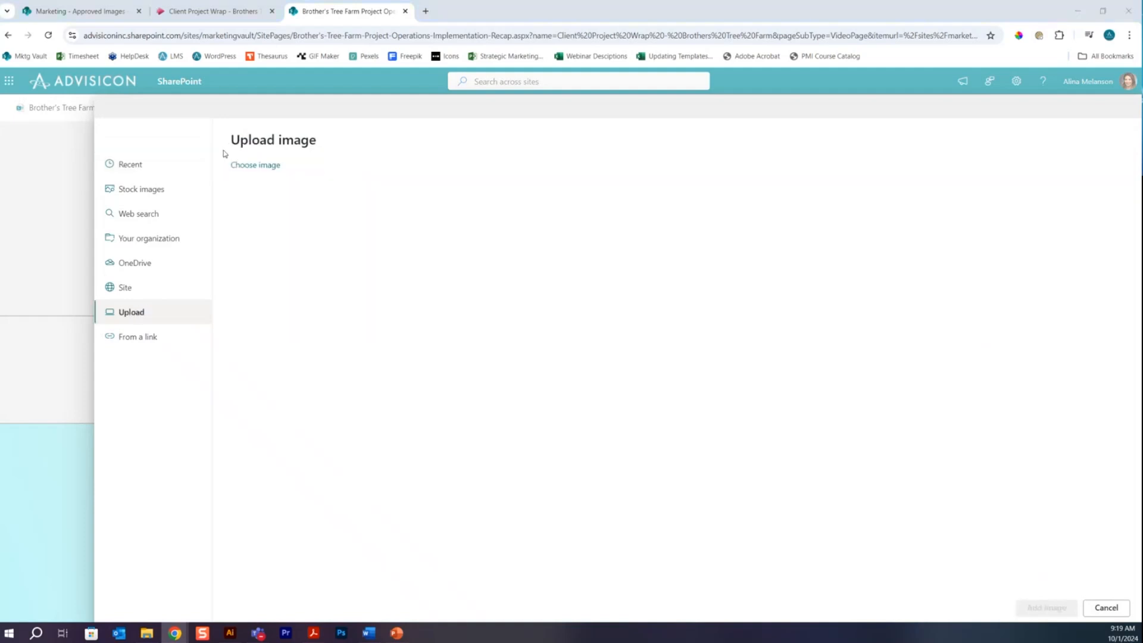
pyautogui.click(250, 165)
pyautogui.doubleClick(197, 94)
pyautogui.click(184, 89)
pyautogui.click(555, 340)
pyautogui.click(1046, 607)
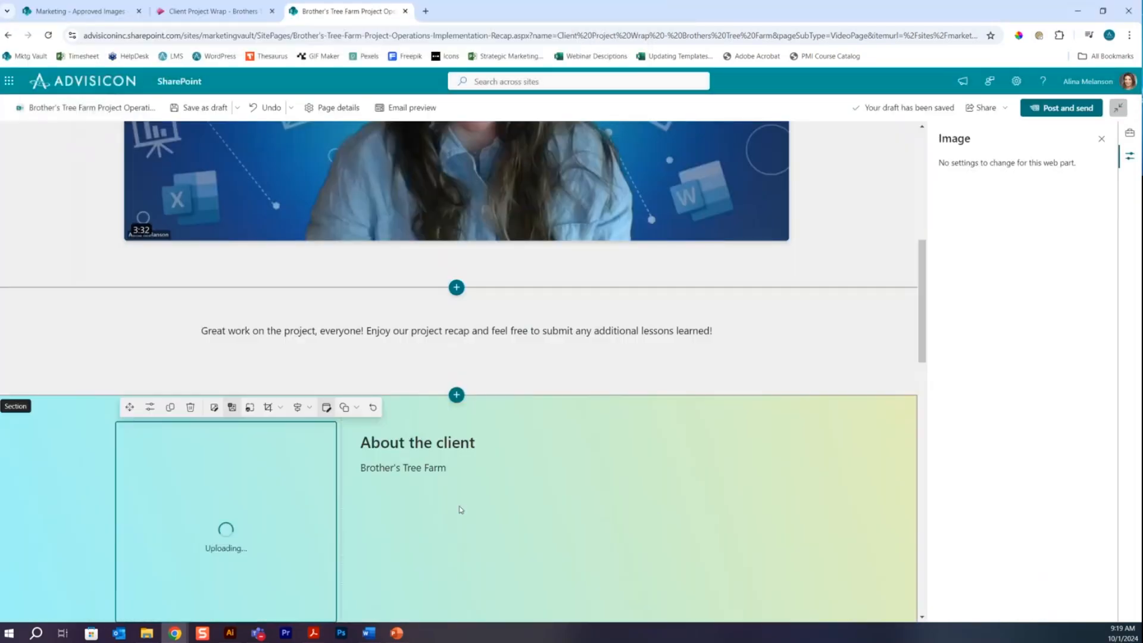
pyautogui.scroll(-2, 461, 509)
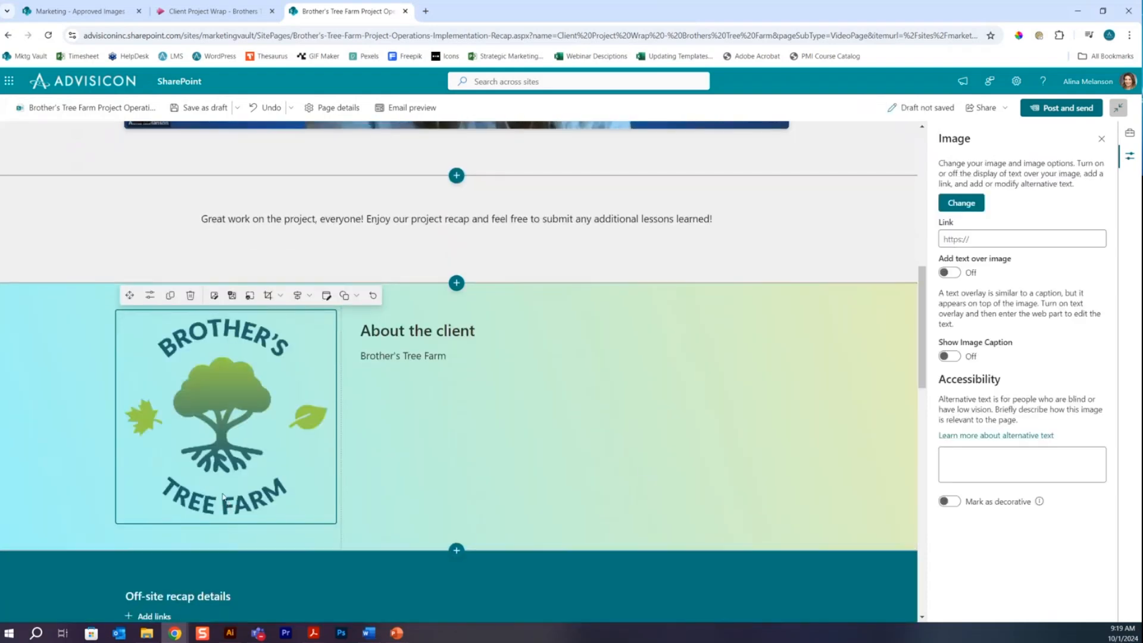
# Save the Brother's Tree Farm recap news post as a draft
pyautogui.click(498, 412)
pyautogui.click(206, 110)
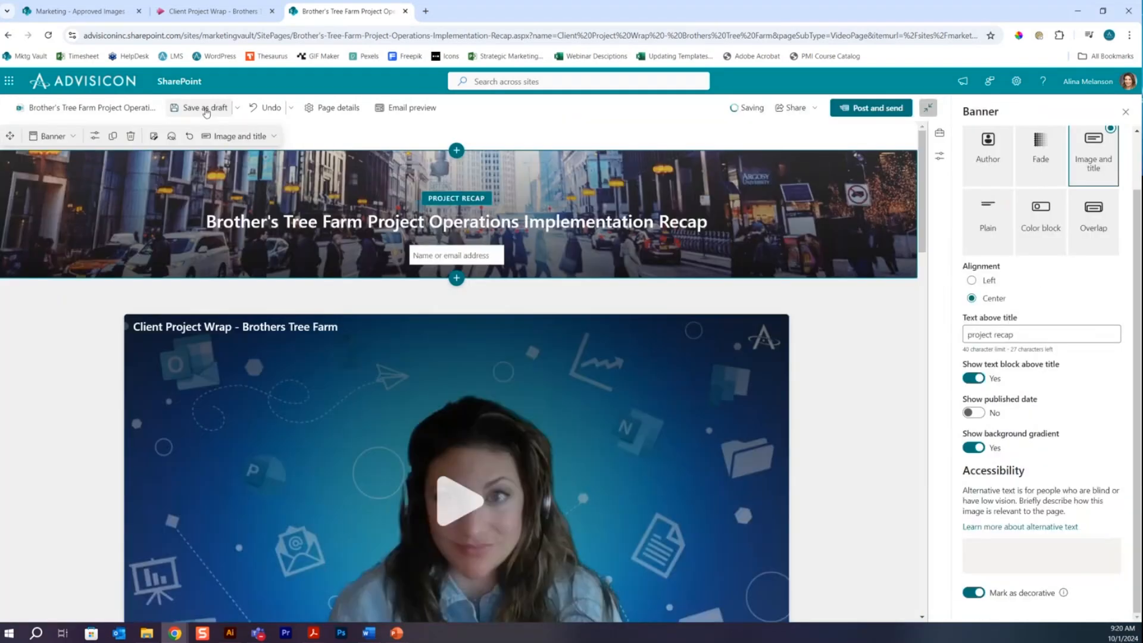
pyautogui.click(206, 112)
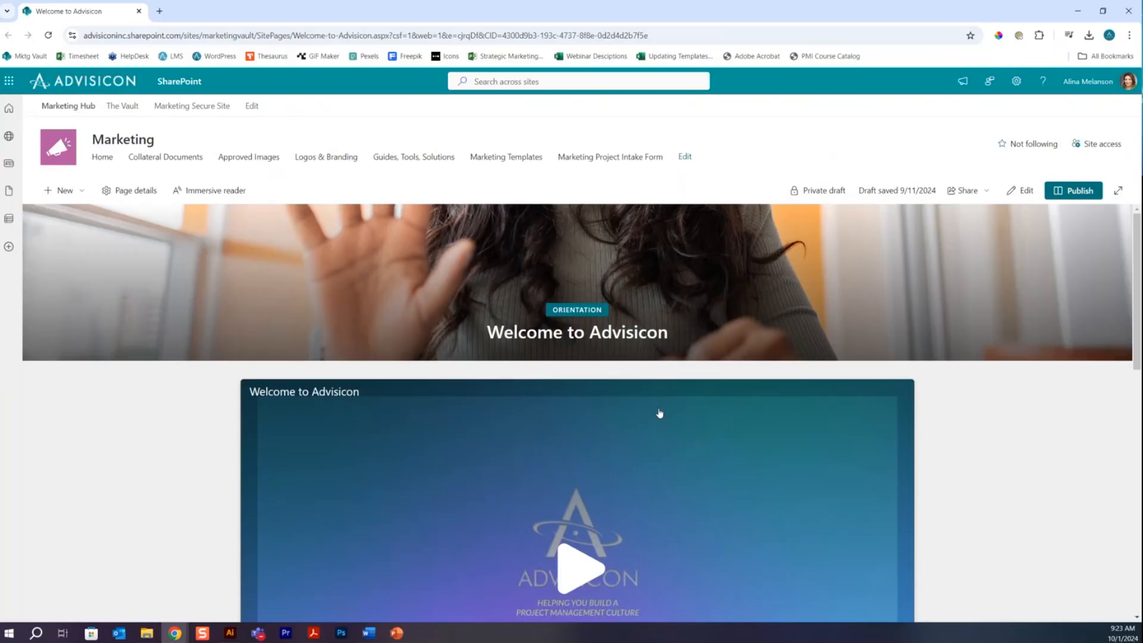
# Review the "Welcome to Advisicon" page from banner to resource links and publish it to the Marketing site
pyautogui.scroll(-6, 651, 427)
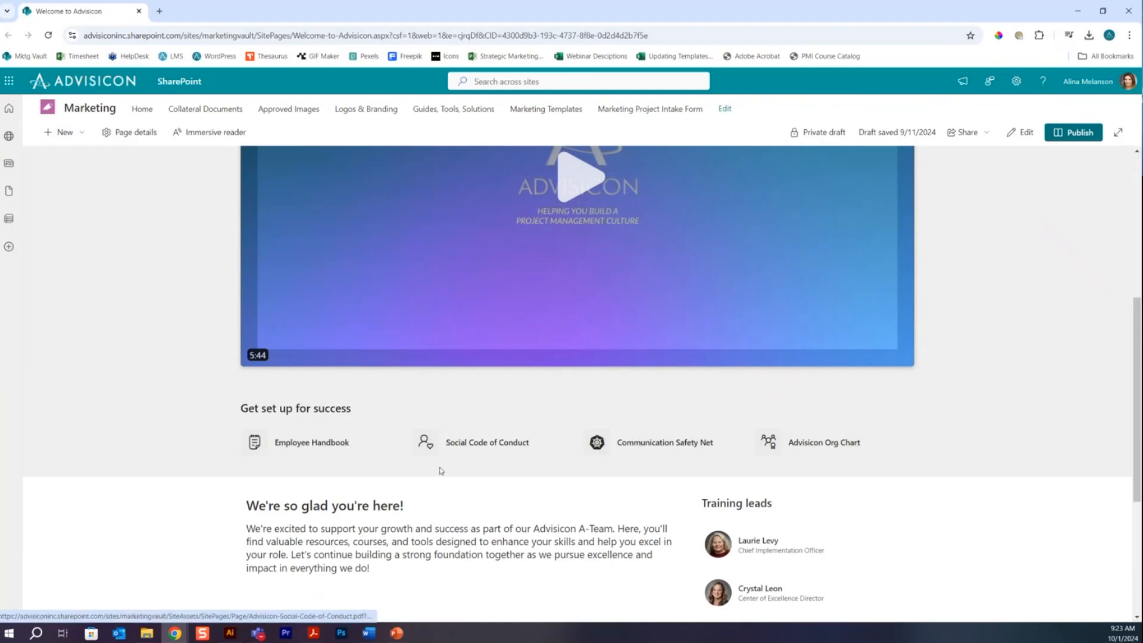
pyautogui.scroll(-4, 420, 480)
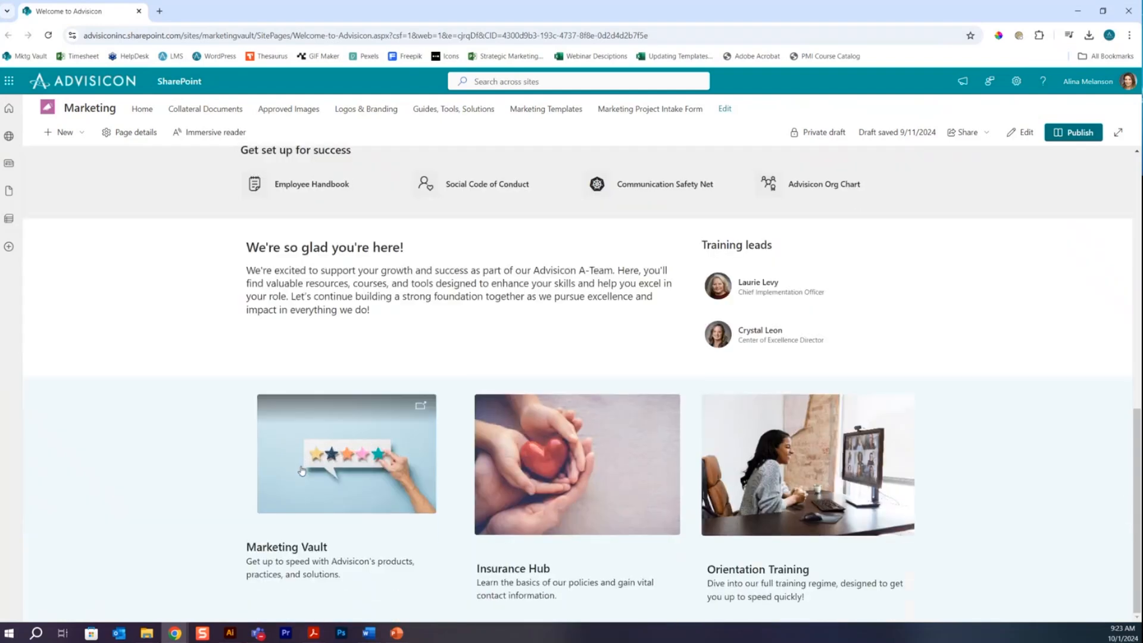
pyautogui.scroll(5, 827, 515)
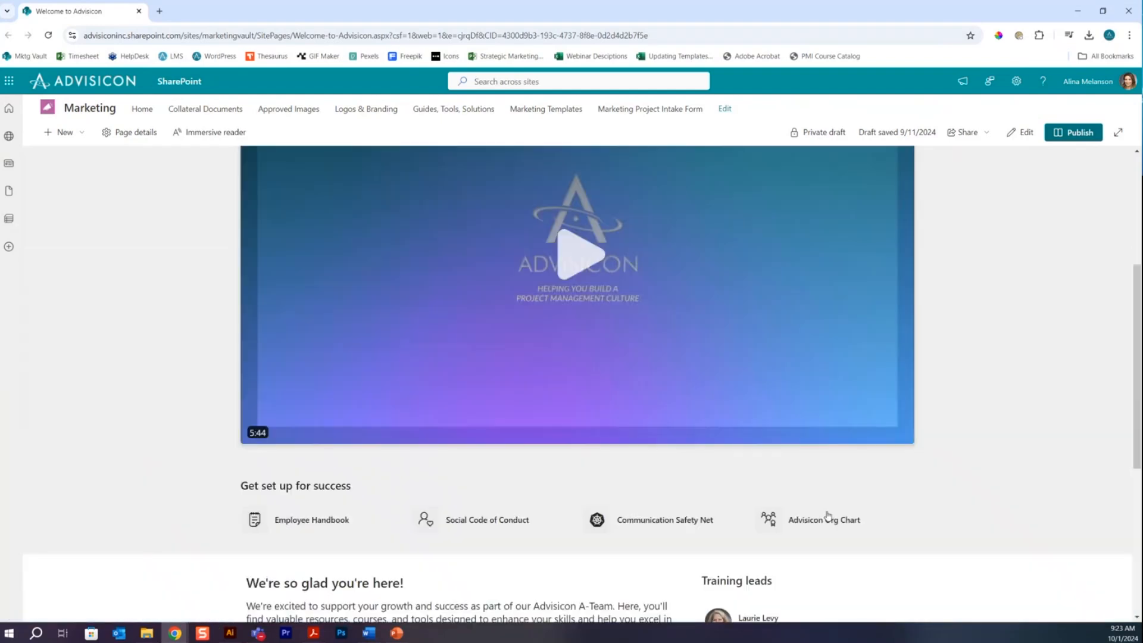
pyautogui.scroll(1, 824, 514)
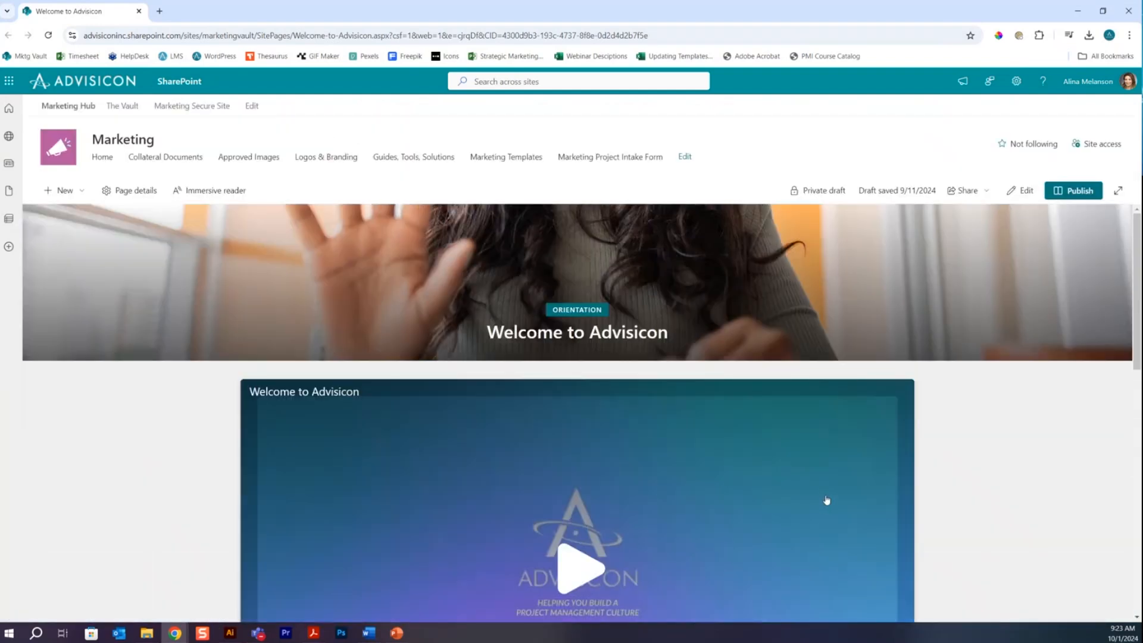
pyautogui.click(1079, 193)
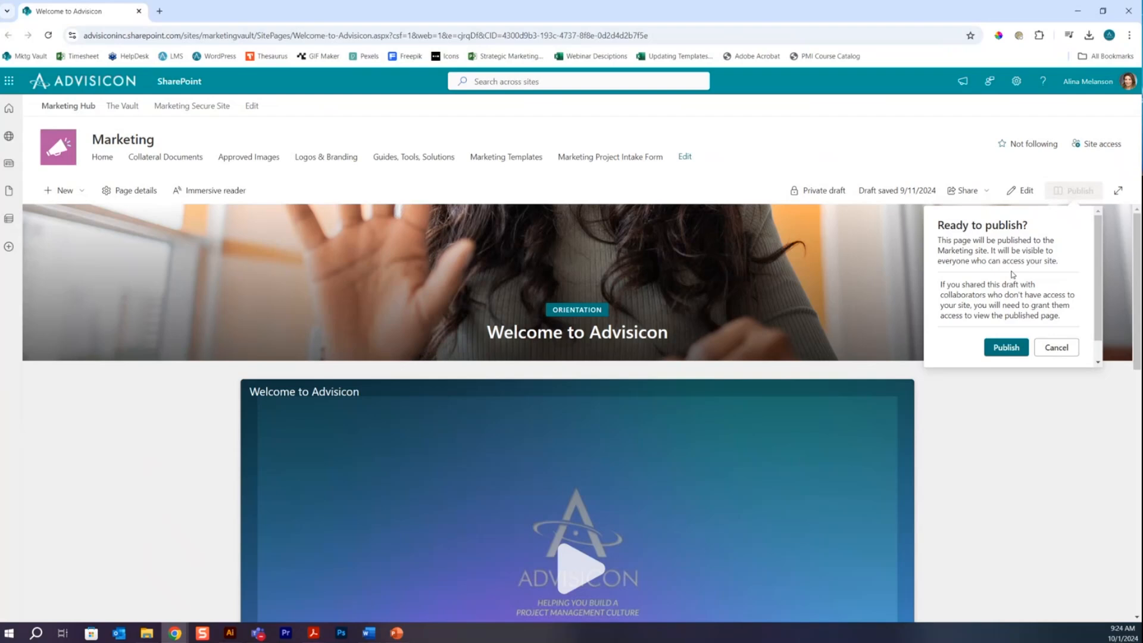
pyautogui.scroll(-1, 1012, 274)
pyautogui.click(1008, 326)
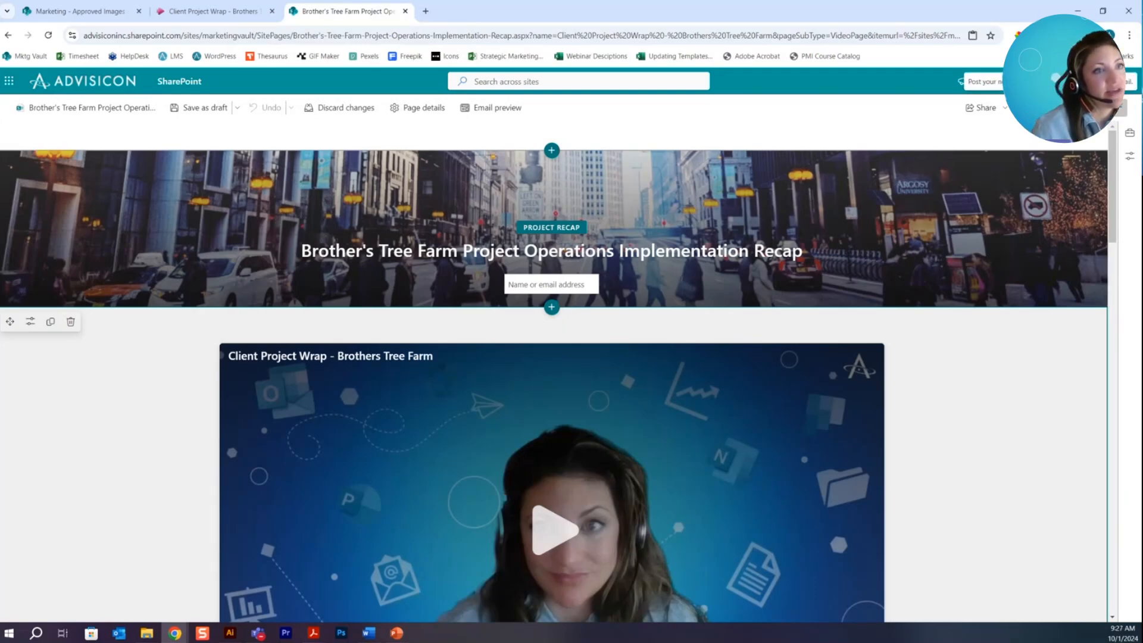
# Post the Brother's Tree Farm recap and try the send-as-link email option, ending with the full news post format
pyautogui.click(1051, 107)
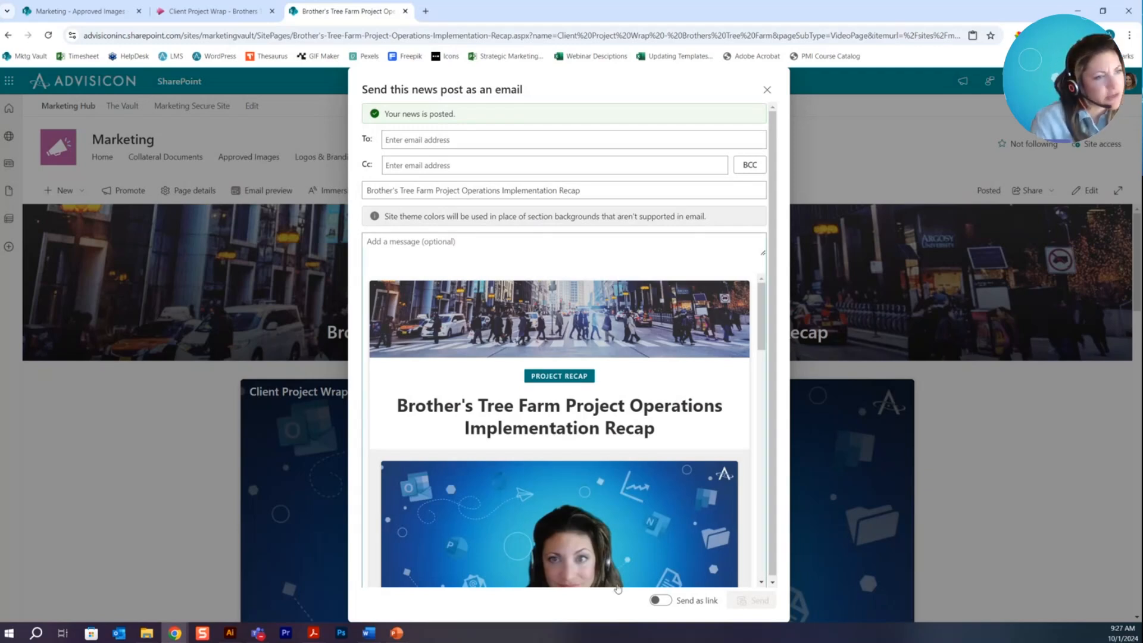
pyautogui.click(659, 601)
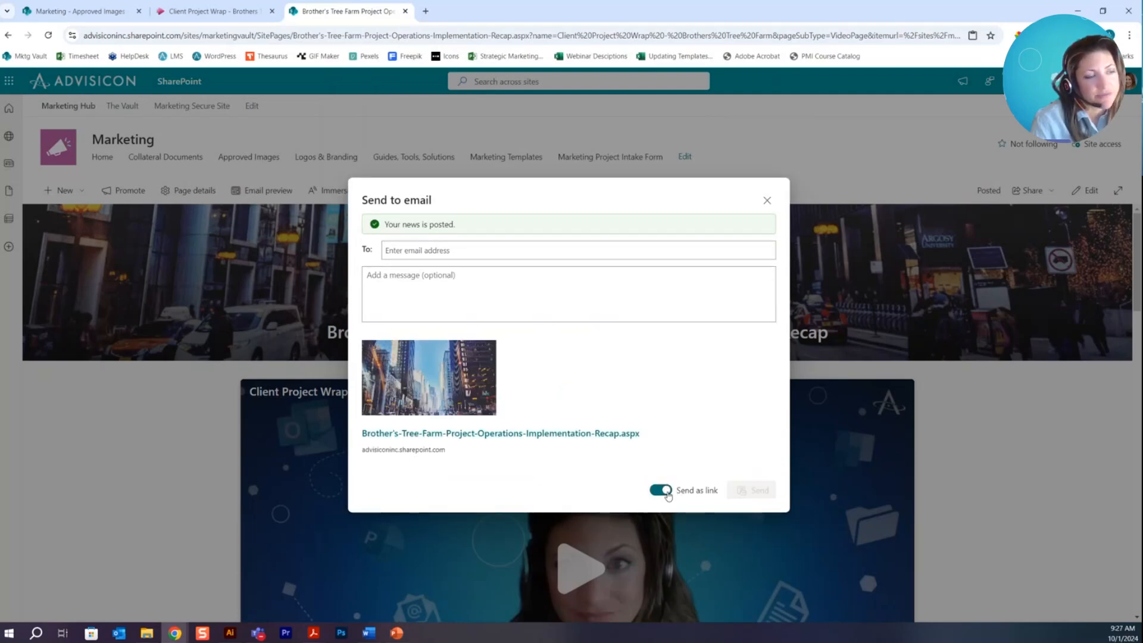
pyautogui.click(665, 493)
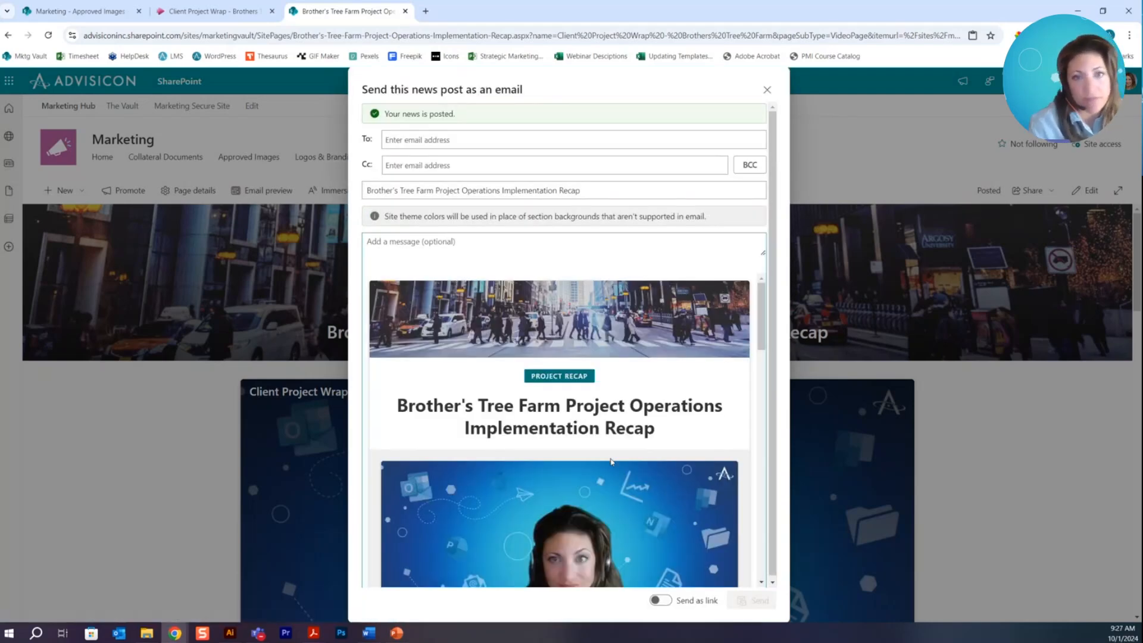
# Examine the email's recipient, Cc, subject and message fields and the full preview of the recap news post
pyautogui.click(429, 141)
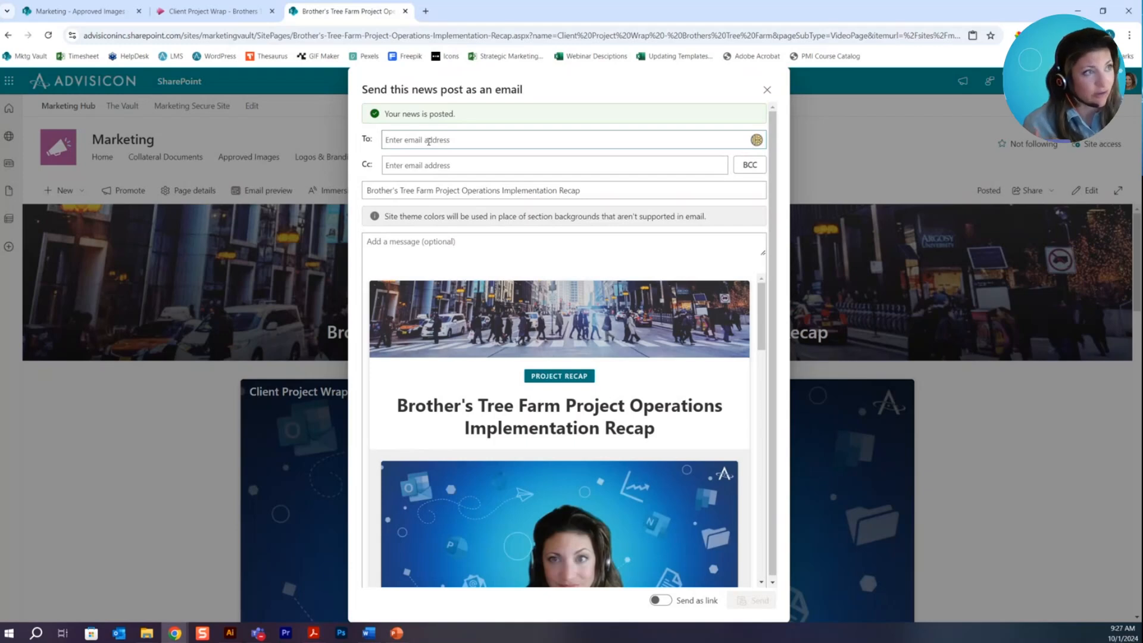
pyautogui.click(427, 140)
pyautogui.click(401, 166)
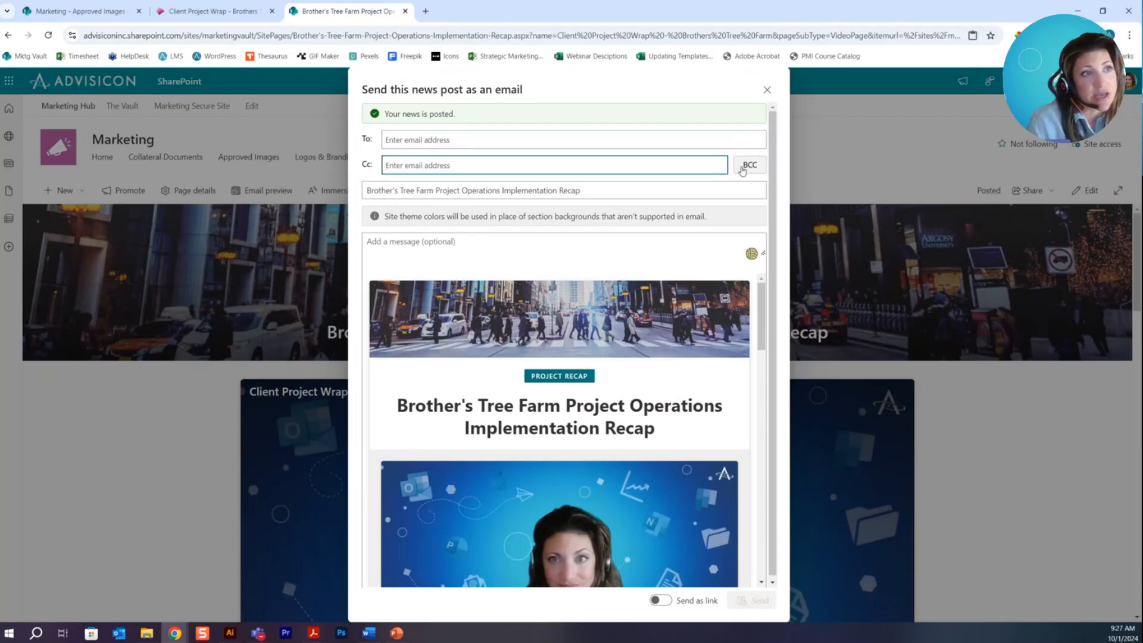
pyautogui.click(584, 191)
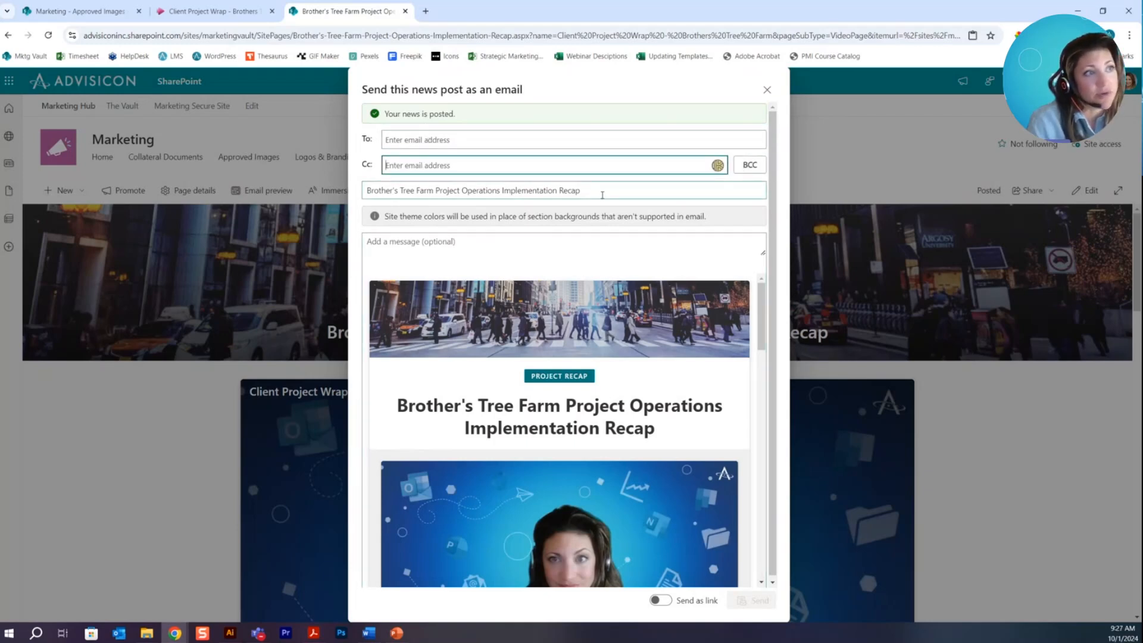
pyautogui.moveTo(584, 193); pyautogui.dragTo(350, 202)
pyautogui.click(452, 247)
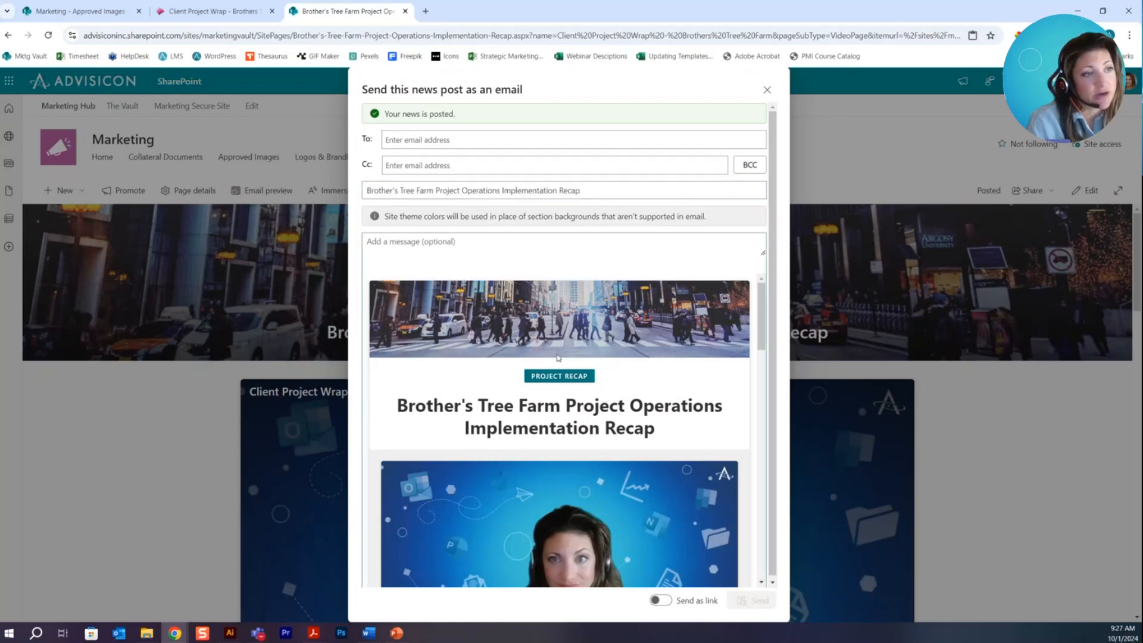
pyautogui.scroll(-1, 582, 388)
pyautogui.scroll(-5, 582, 388)
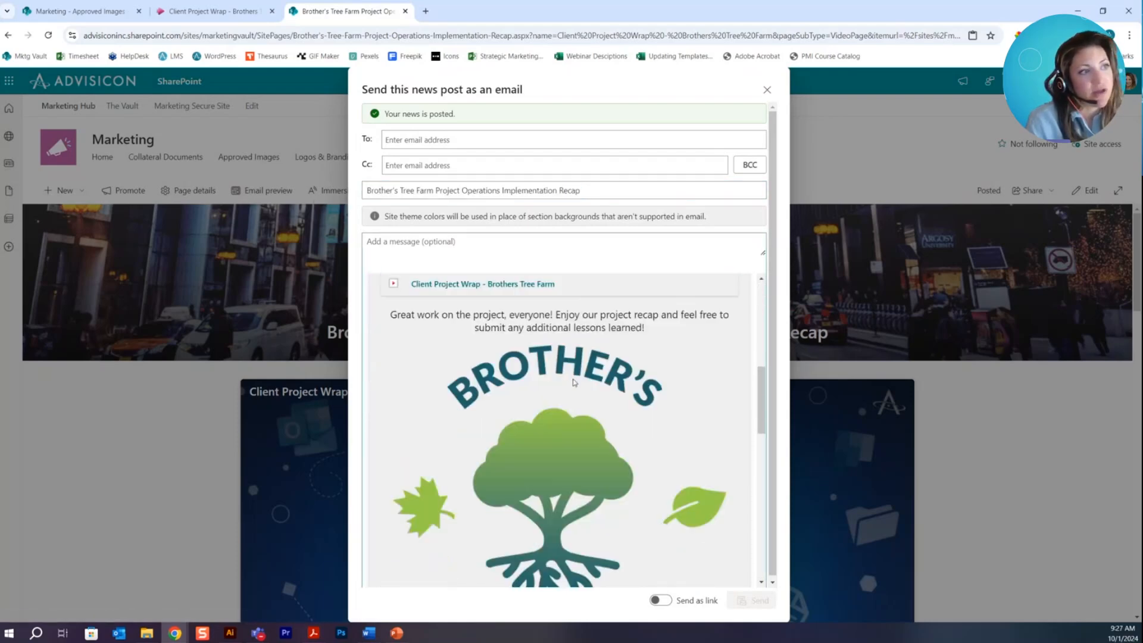
pyautogui.scroll(-10, 577, 384)
pyautogui.scroll(15, 577, 381)
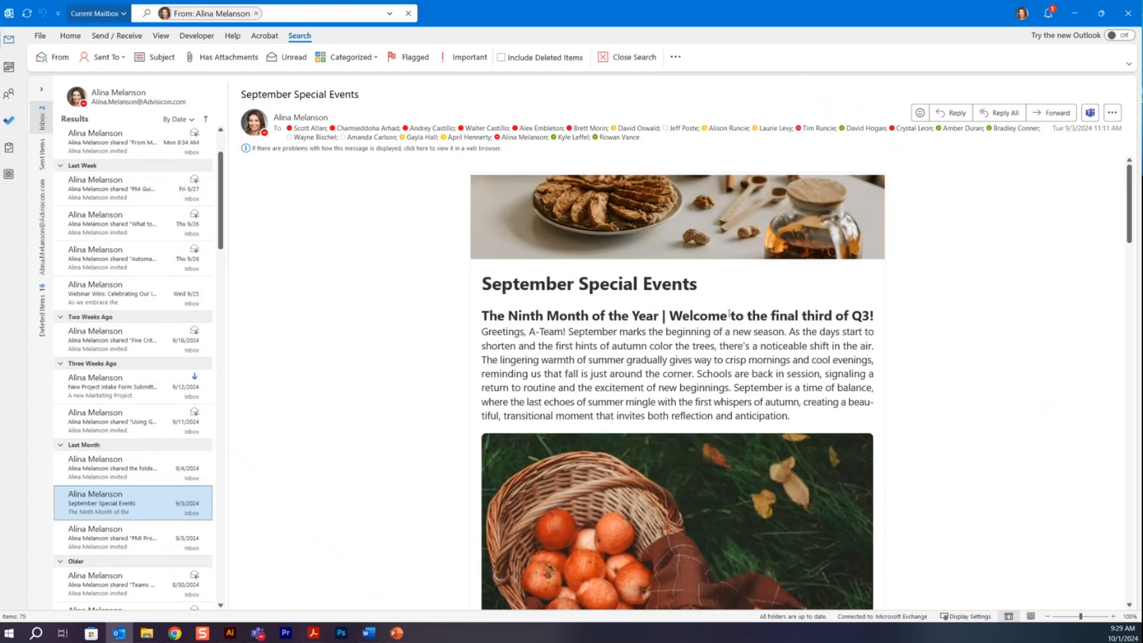
# Switch to Outlook and read through the "September Special Events" news email from its opening banner to the closing "Enjoy September!" section
pyautogui.scroll(-10, 729, 314)
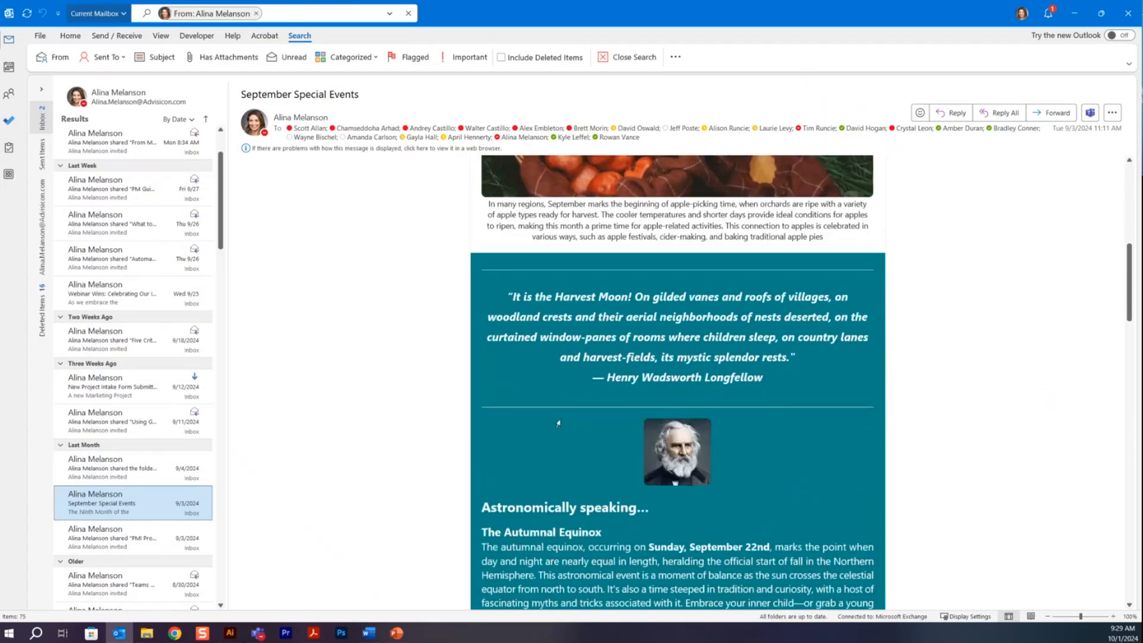
pyautogui.scroll(-7, 558, 423)
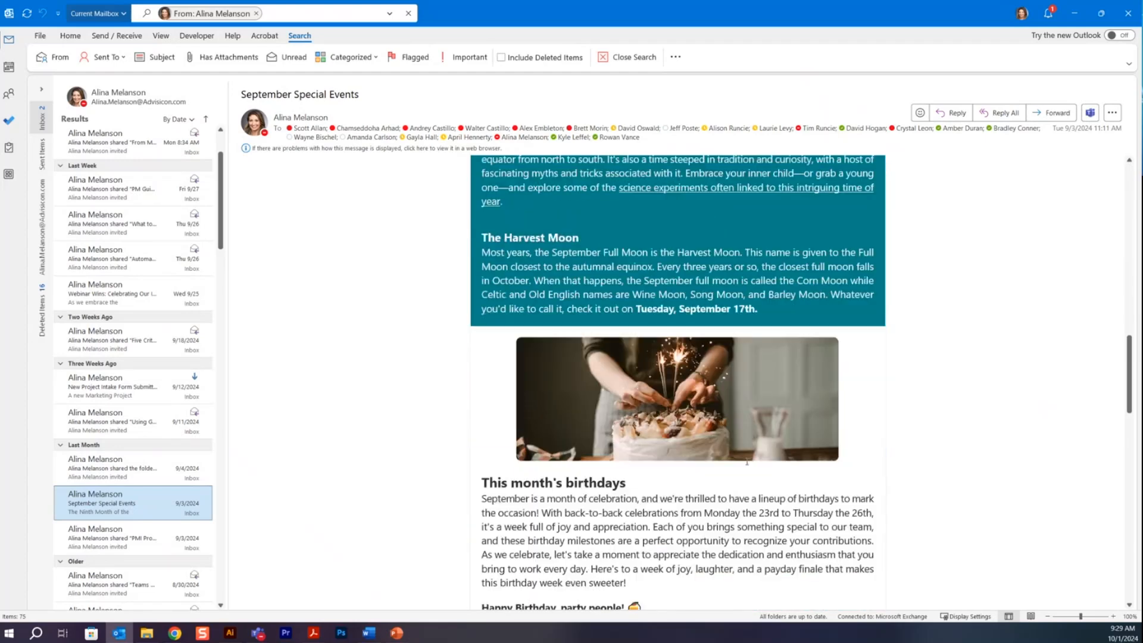
pyautogui.scroll(-7, 746, 462)
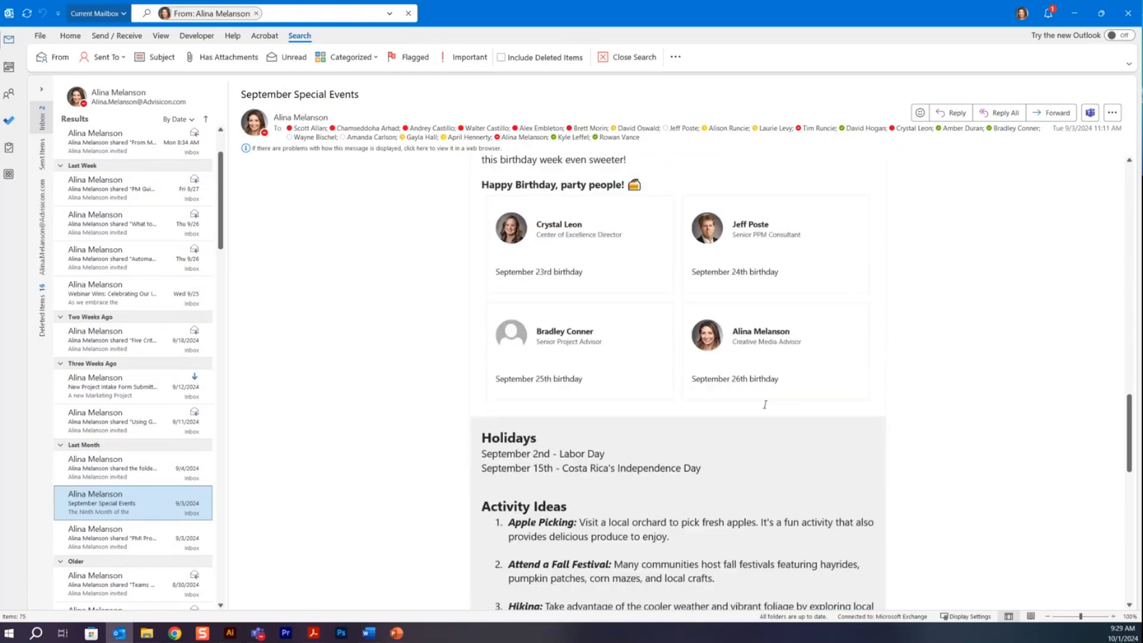
pyautogui.scroll(-4, 765, 405)
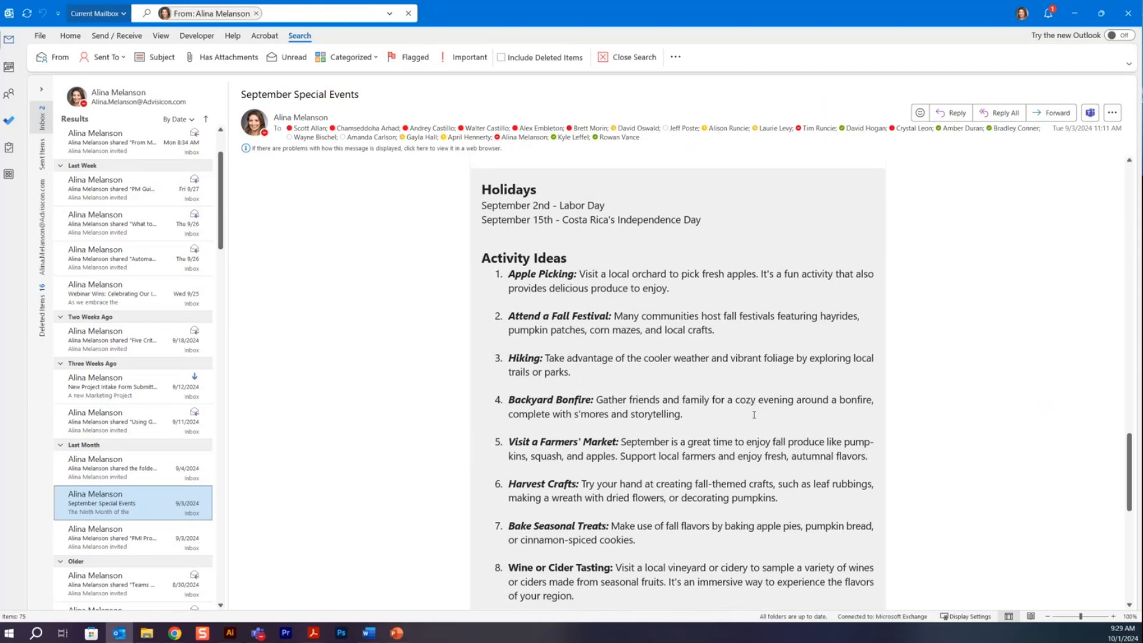
pyautogui.scroll(-3, 750, 415)
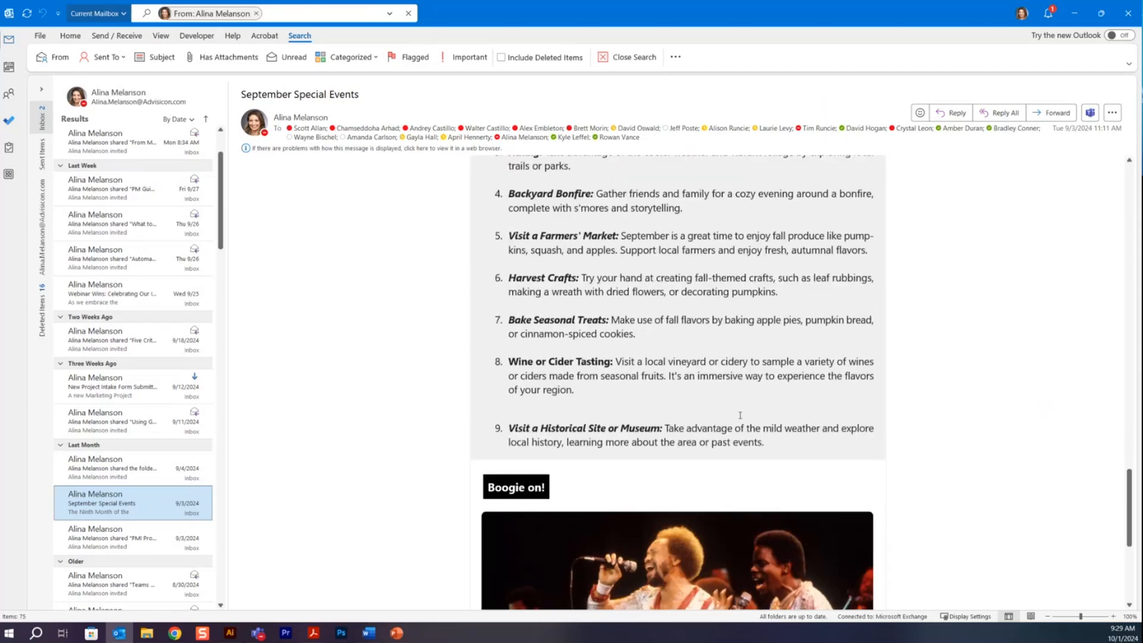
pyautogui.scroll(-1, 740, 414)
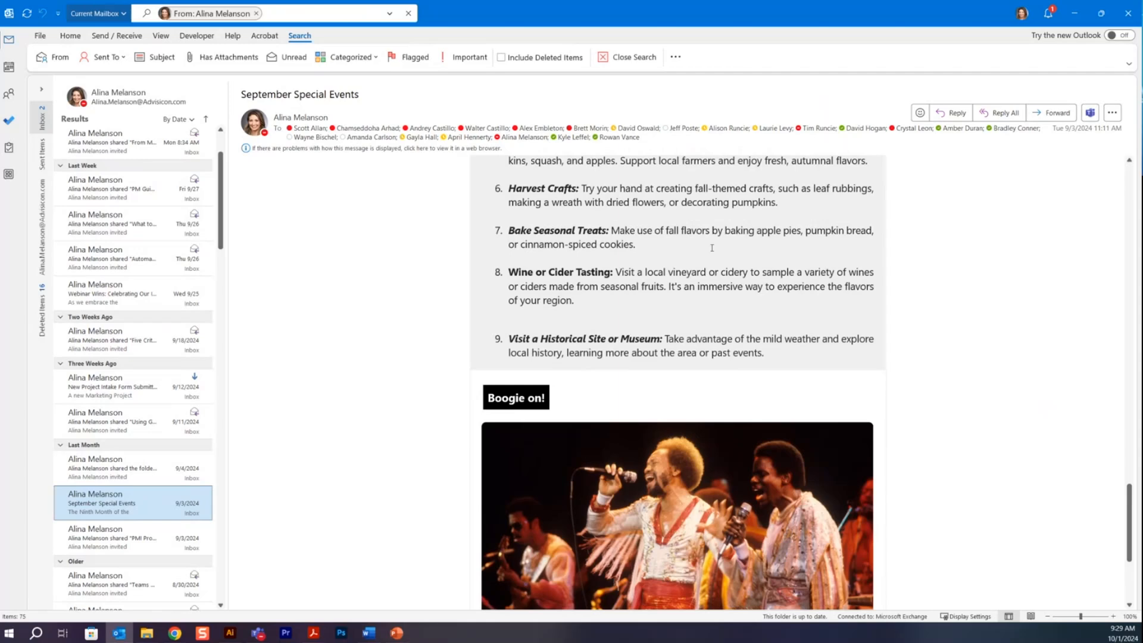
pyautogui.scroll(-4, 711, 248)
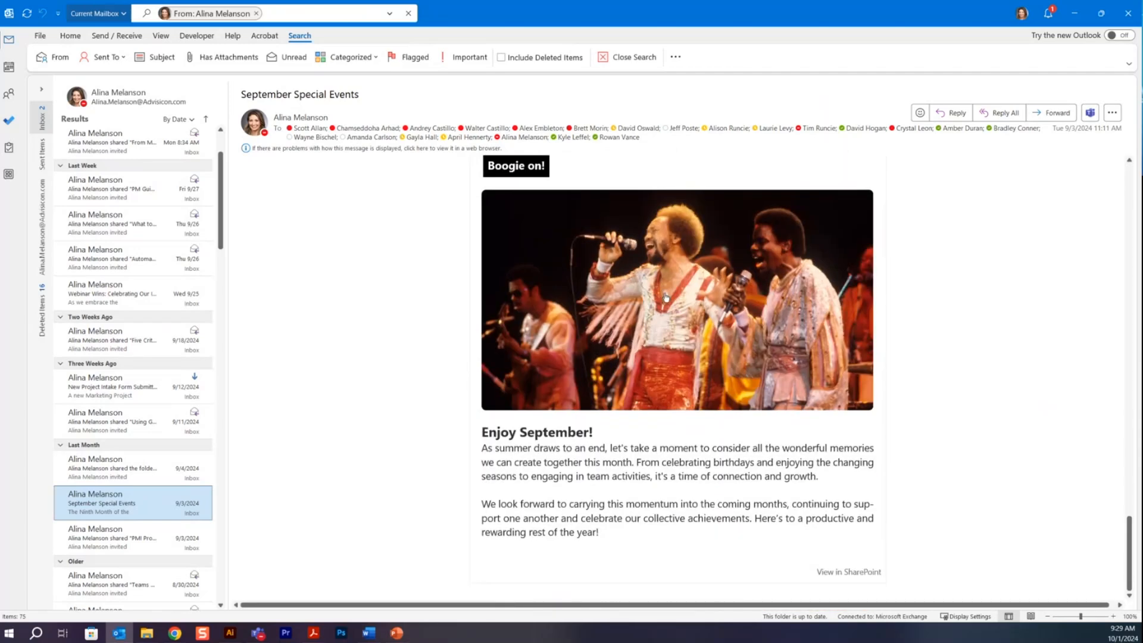